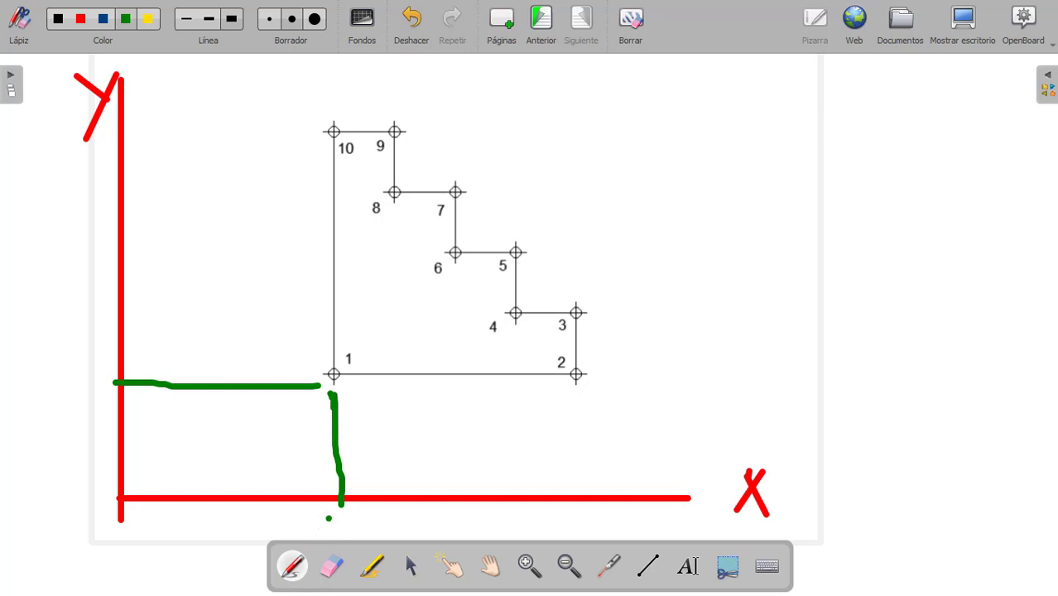
- Label the green projections of point 1 with 7 at the X axis and 6 at the Y axis
{"action": "left_click_drag", "start_coordinate": [328, 516], "coordinate": [346, 555]}
{"action": "left_click_drag", "start_coordinate": [326, 536], "coordinate": [364, 533]}
{"action": "mouse_move", "coordinate": [89, 356]}
{"action": "left_mouse_down"}
{"action": "mouse_move", "coordinate": [73, 402]}
{"action": "mouse_move", "coordinate": [58, 386]}
{"action": "left_mouse_up"}
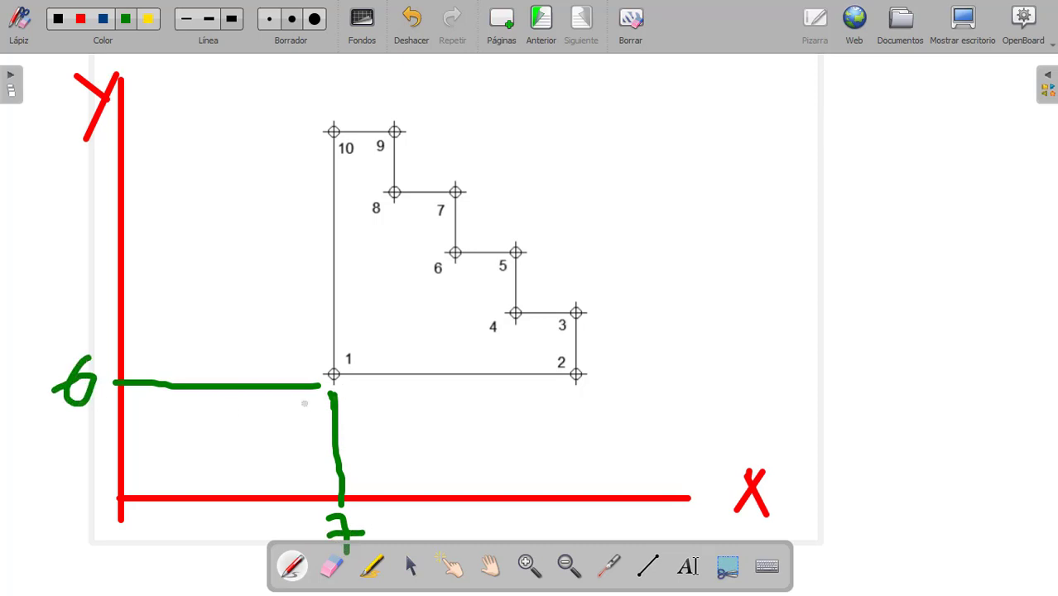
- Write the coordinates (7,6) in green beside point 1, with x and y marked beneath the numbers
{"action": "left_click_drag", "start_coordinate": [372, 373], "coordinate": [369, 410]}
{"action": "left_click_drag", "start_coordinate": [375, 376], "coordinate": [387, 407]}
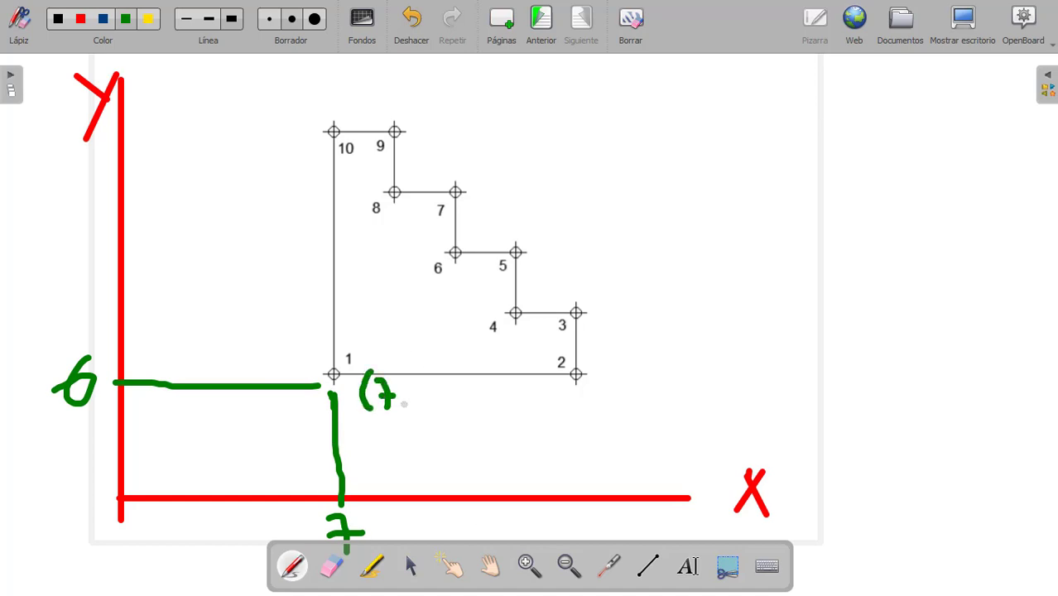
{"action": "left_click", "coordinate": [403, 405]}
{"action": "mouse_move", "coordinate": [419, 370]}
{"action": "left_mouse_down"}
{"action": "mouse_move", "coordinate": [414, 401]}
{"action": "mouse_move", "coordinate": [447, 387]}
{"action": "mouse_move", "coordinate": [448, 412]}
{"action": "mouse_move", "coordinate": [406, 416]}
{"action": "mouse_move", "coordinate": [378, 447]}
{"action": "mouse_move", "coordinate": [426, 431]}
{"action": "mouse_move", "coordinate": [418, 441]}
{"action": "left_mouse_up"}
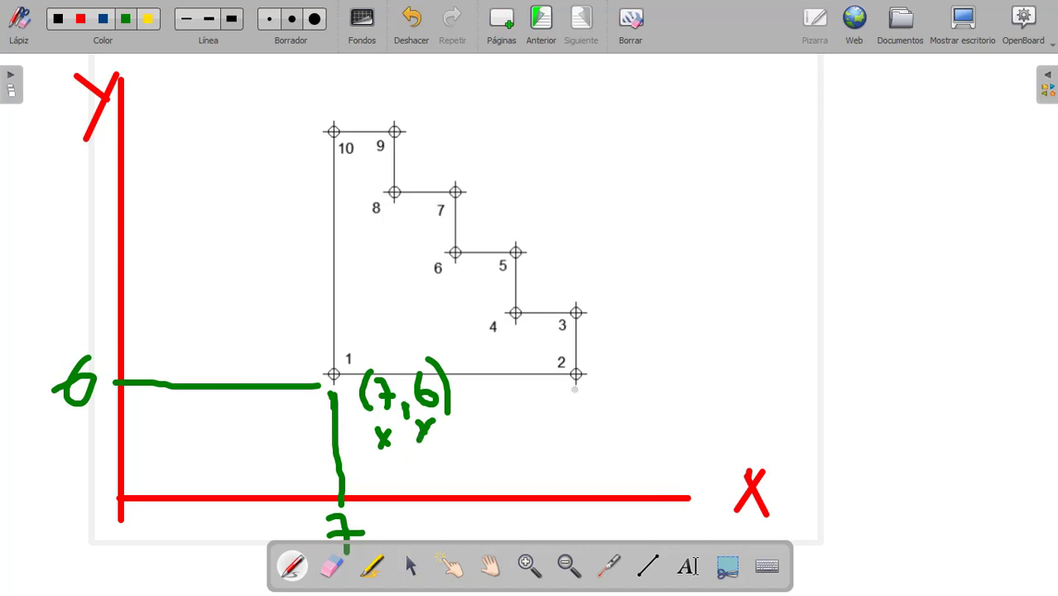
{"action": "left_click_drag", "start_coordinate": [576, 389], "coordinate": [577, 497]}
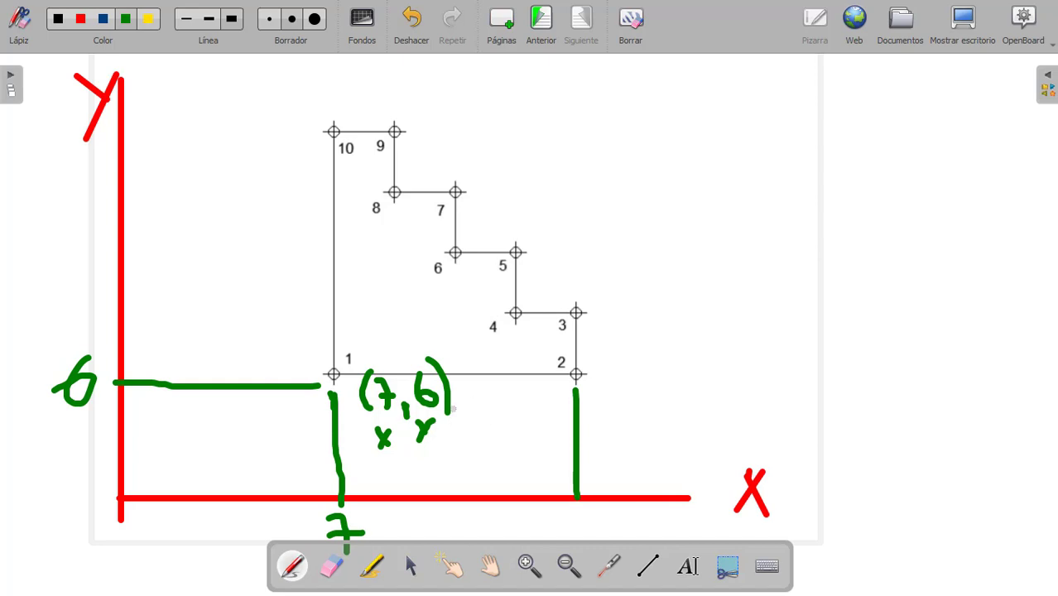
{"action": "left_click", "coordinate": [331, 566]}
{"action": "left_click_drag", "start_coordinate": [575, 382], "coordinate": [574, 471]}
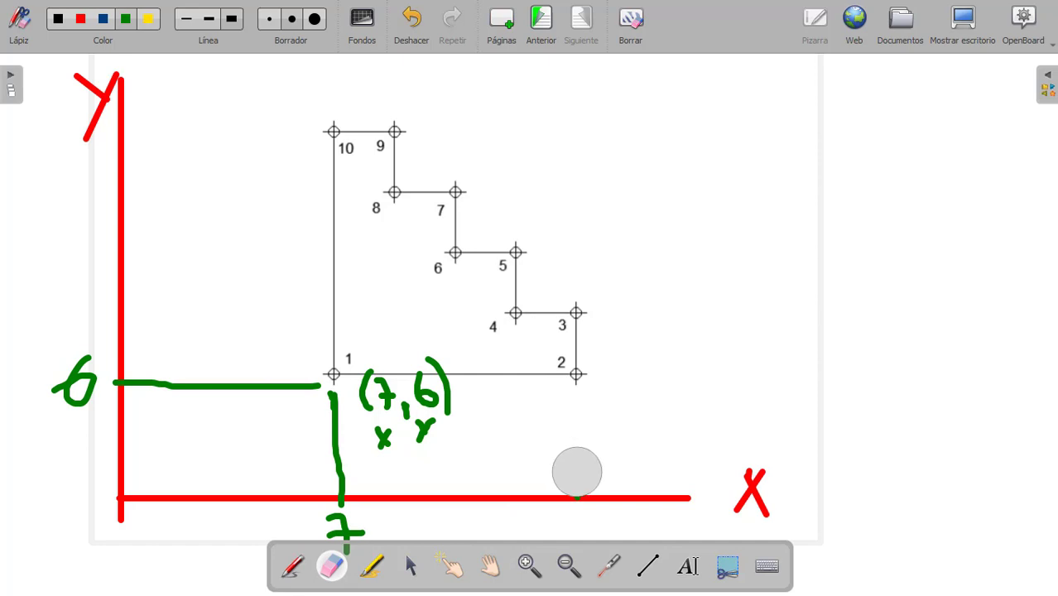
{"action": "left_click", "coordinate": [294, 566]}
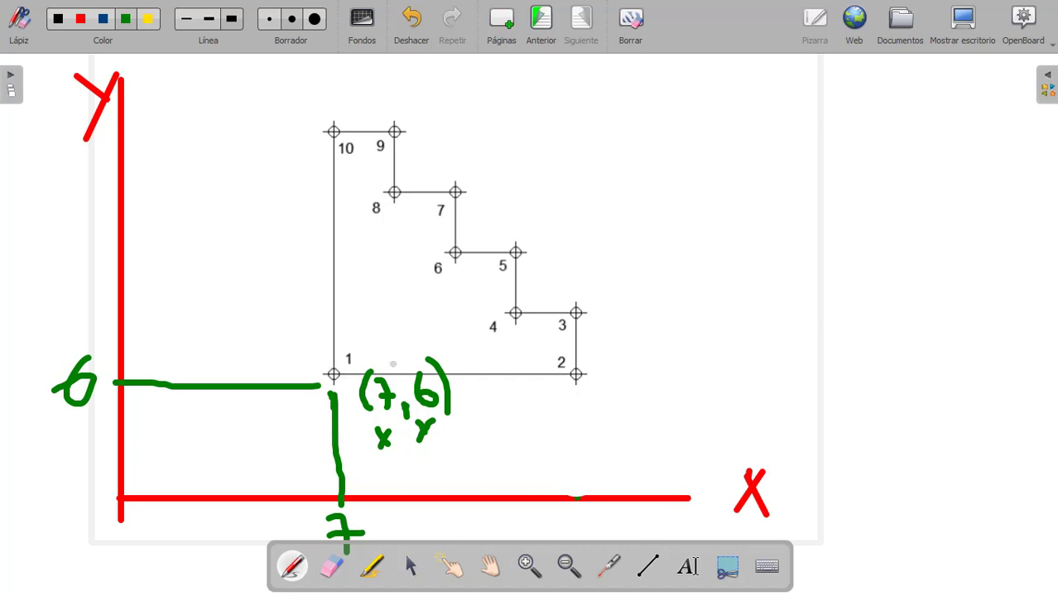
- Erase the coordinates below the figure's bottom edge and rewrite (7, 6) in green on the outer side of point 1
{"action": "left_click", "coordinate": [331, 566]}
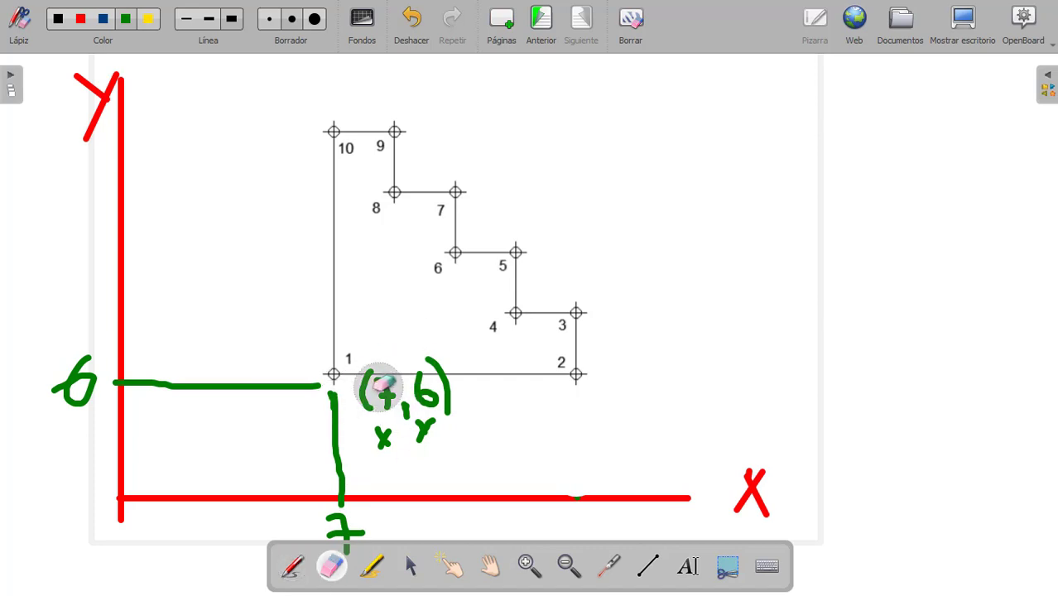
{"action": "mouse_move", "coordinate": [385, 379]}
{"action": "left_mouse_down"}
{"action": "mouse_move", "coordinate": [377, 432]}
{"action": "mouse_move", "coordinate": [437, 467]}
{"action": "mouse_move", "coordinate": [445, 393]}
{"action": "left_mouse_up"}
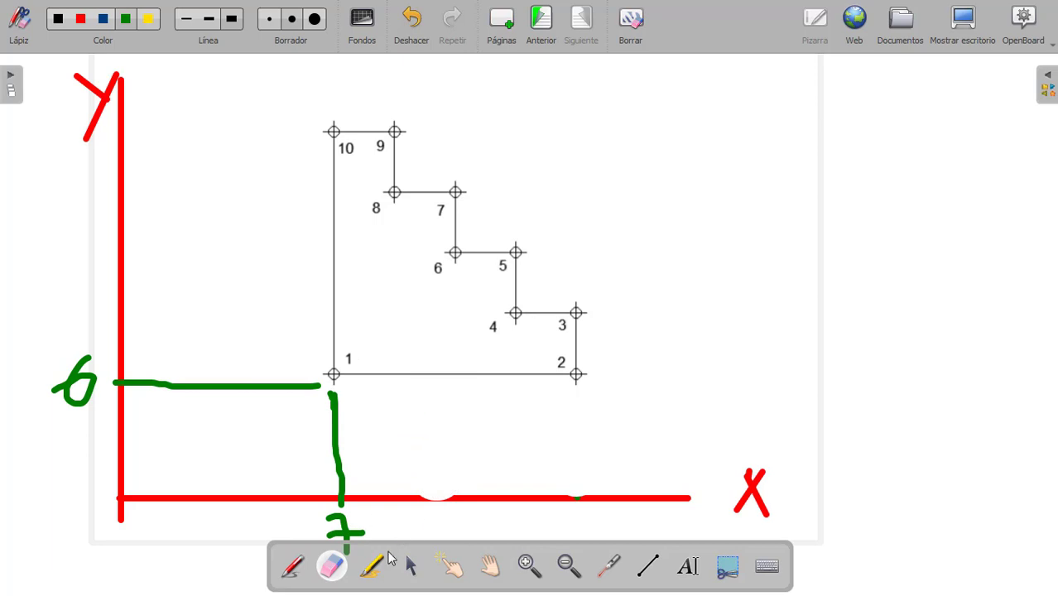
{"action": "left_click", "coordinate": [281, 567]}
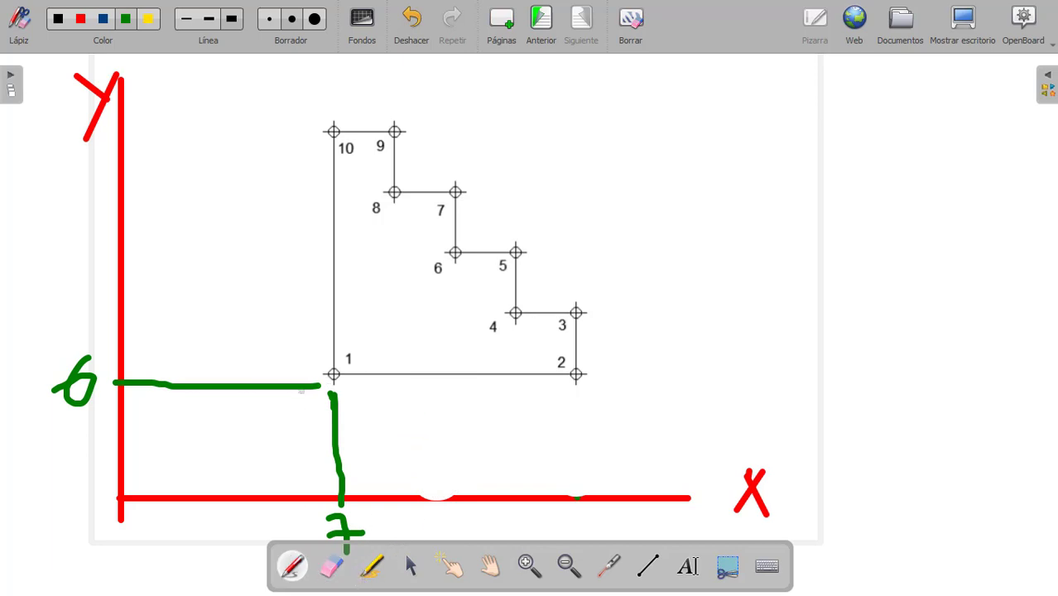
{"action": "mouse_move", "coordinate": [238, 334]}
{"action": "left_mouse_down"}
{"action": "mouse_move", "coordinate": [238, 361]}
{"action": "mouse_move", "coordinate": [257, 364]}
{"action": "mouse_move", "coordinate": [269, 351]}
{"action": "mouse_move", "coordinate": [280, 377]}
{"action": "left_mouse_up"}
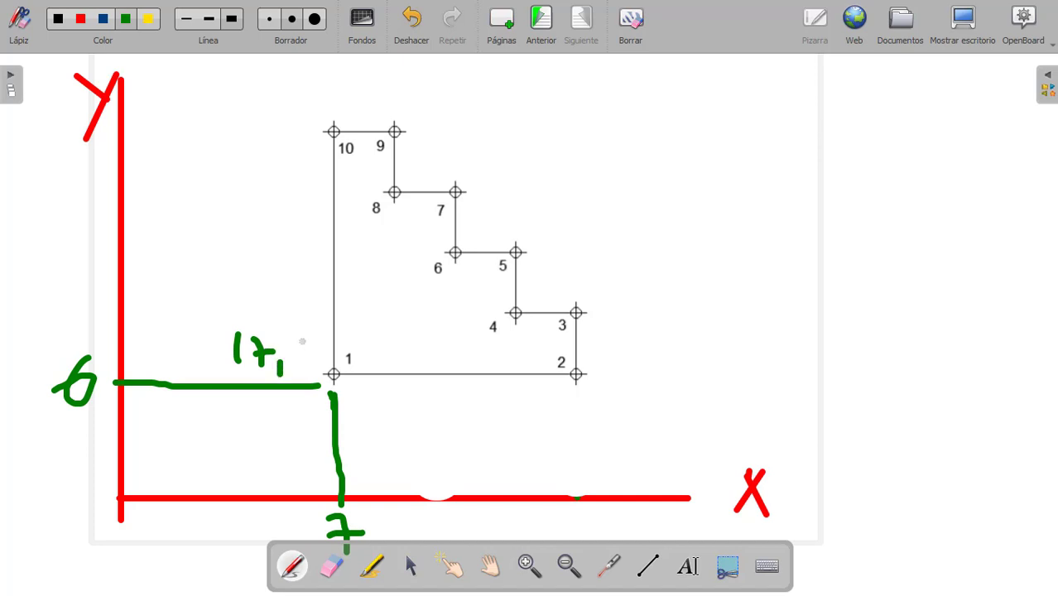
{"action": "mouse_move", "coordinate": [304, 331]}
{"action": "left_mouse_down"}
{"action": "mouse_move", "coordinate": [303, 362]}
{"action": "mouse_move", "coordinate": [322, 325]}
{"action": "mouse_move", "coordinate": [320, 357]}
{"action": "left_mouse_up"}
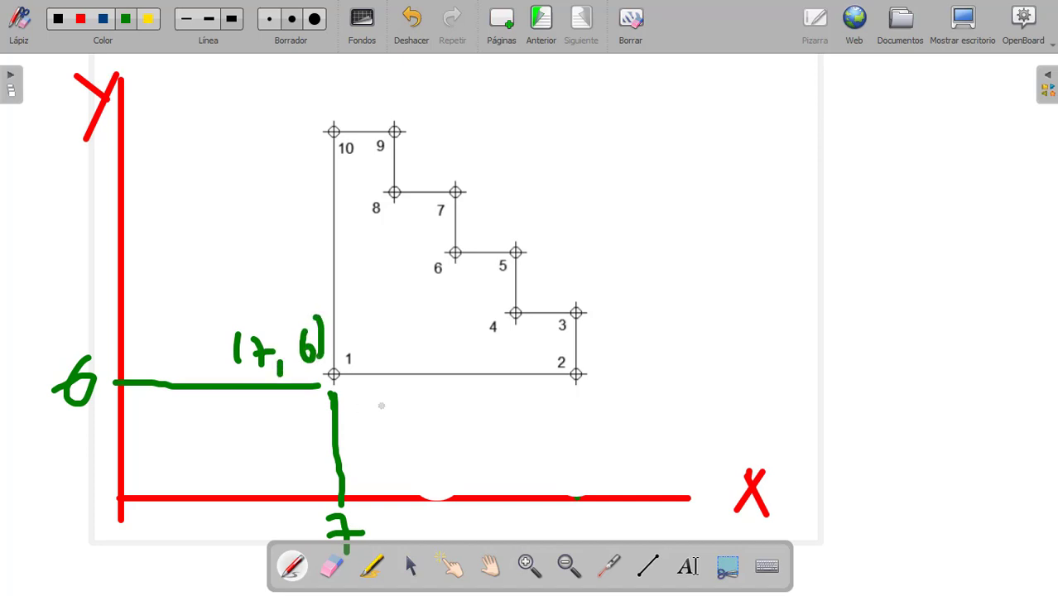
- Write an @ sign below the figure's bottom edge, and draw and erase a green arrow aimed at point 2
{"action": "mouse_move", "coordinate": [403, 414]}
{"action": "left_mouse_down"}
{"action": "mouse_move", "coordinate": [394, 432]}
{"action": "mouse_move", "coordinate": [403, 418]}
{"action": "mouse_move", "coordinate": [415, 435]}
{"action": "mouse_move", "coordinate": [391, 397]}
{"action": "mouse_move", "coordinate": [373, 431]}
{"action": "mouse_move", "coordinate": [385, 445]}
{"action": "left_mouse_up"}
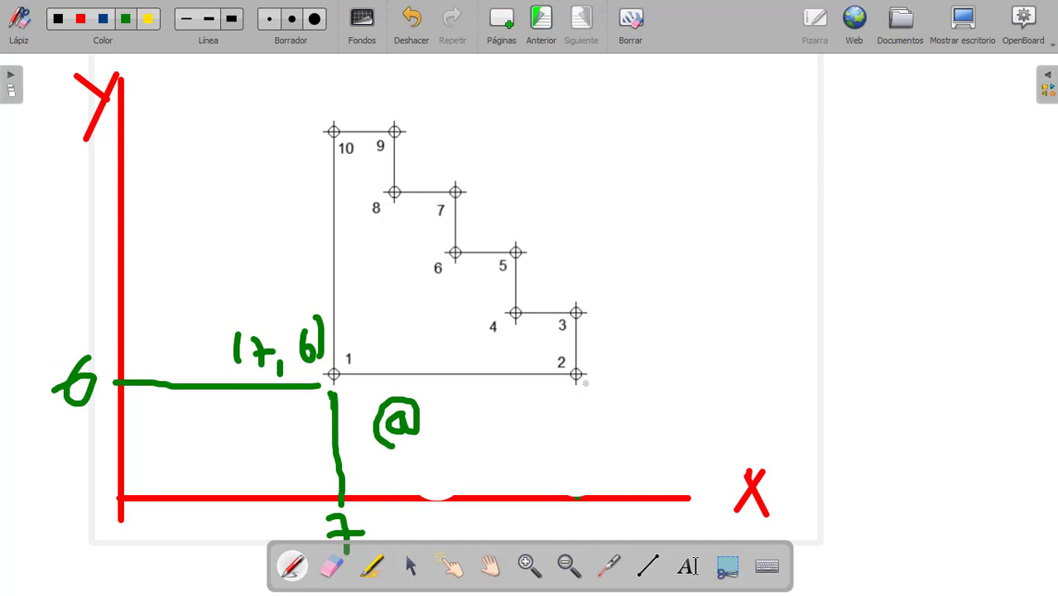
{"action": "mouse_move", "coordinate": [736, 278]}
{"action": "left_mouse_down"}
{"action": "mouse_move", "coordinate": [599, 366]}
{"action": "mouse_move", "coordinate": [627, 372]}
{"action": "left_mouse_up"}
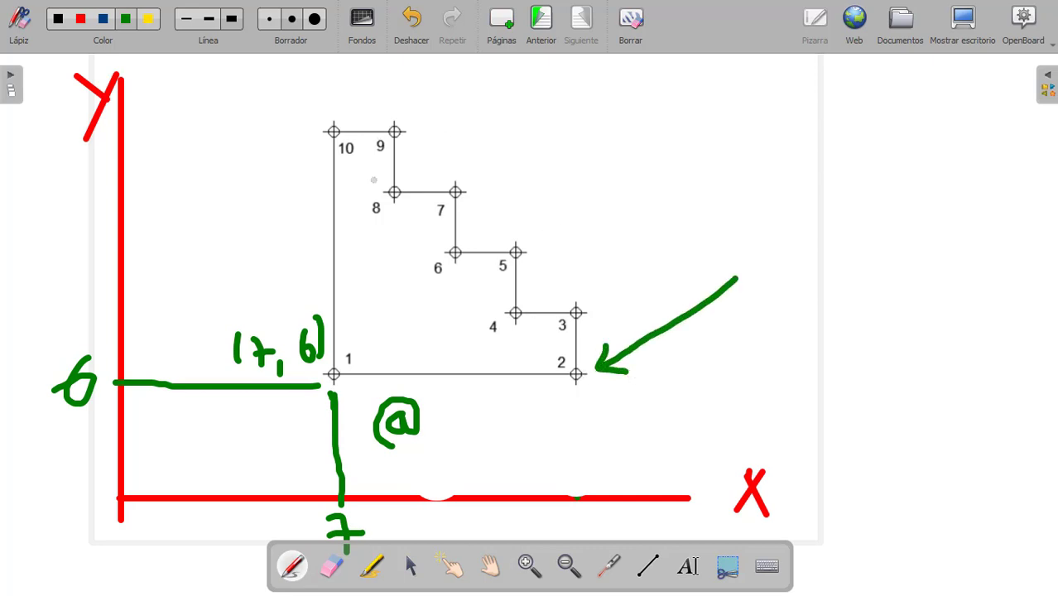
{"action": "left_click", "coordinate": [331, 566]}
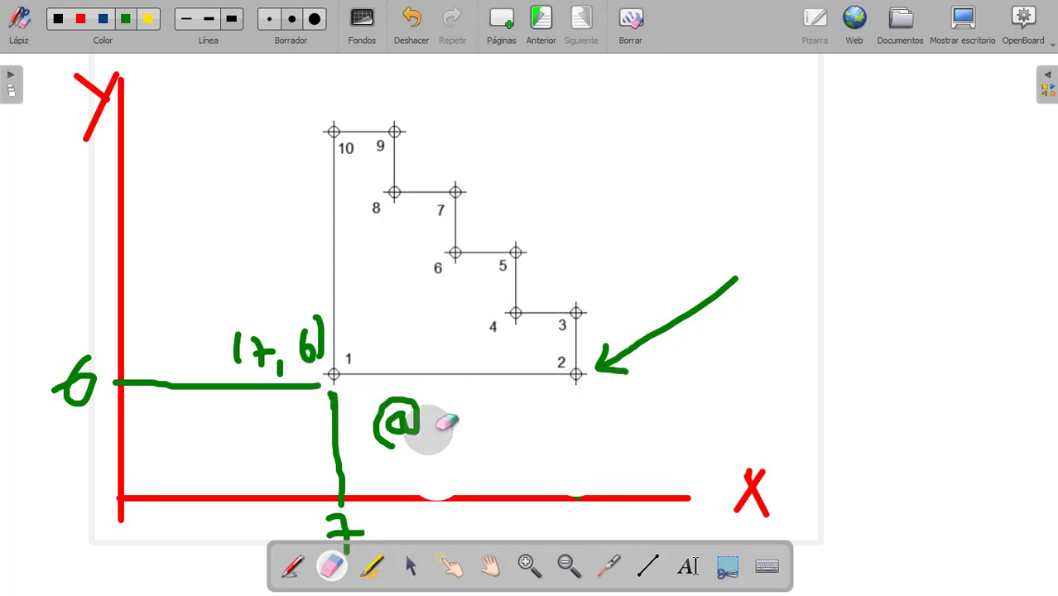
{"action": "mouse_move", "coordinate": [608, 382]}
{"action": "left_mouse_down"}
{"action": "mouse_move", "coordinate": [775, 231]}
{"action": "mouse_move", "coordinate": [604, 340]}
{"action": "left_mouse_up"}
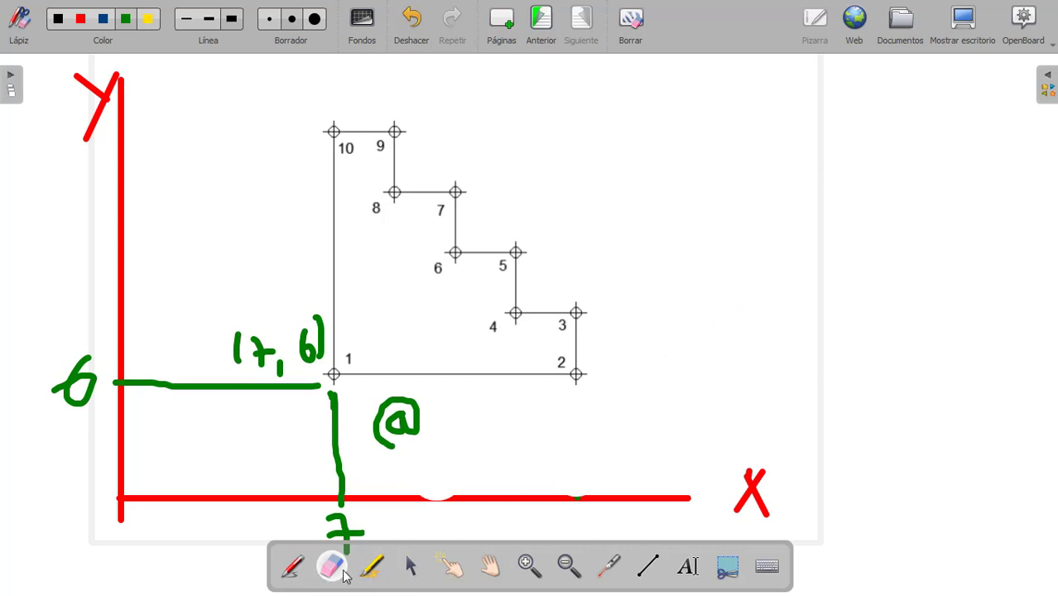
{"action": "left_click", "coordinate": [298, 571]}
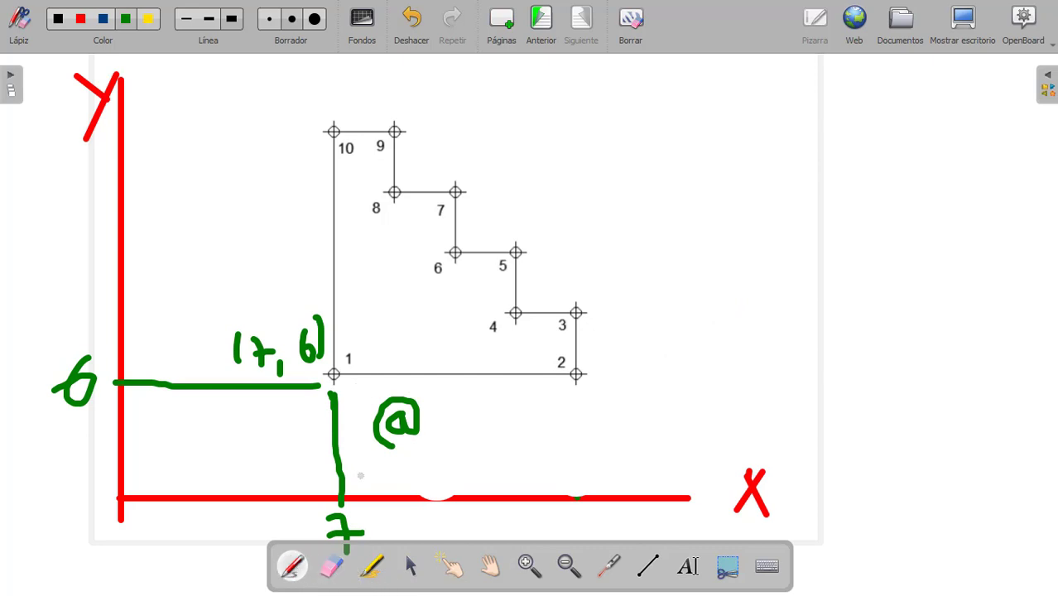
- Draw a green vertical projection line from point 2 down to the X axis and erase the mark written beneath it
{"action": "left_click_drag", "start_coordinate": [578, 394], "coordinate": [580, 512]}
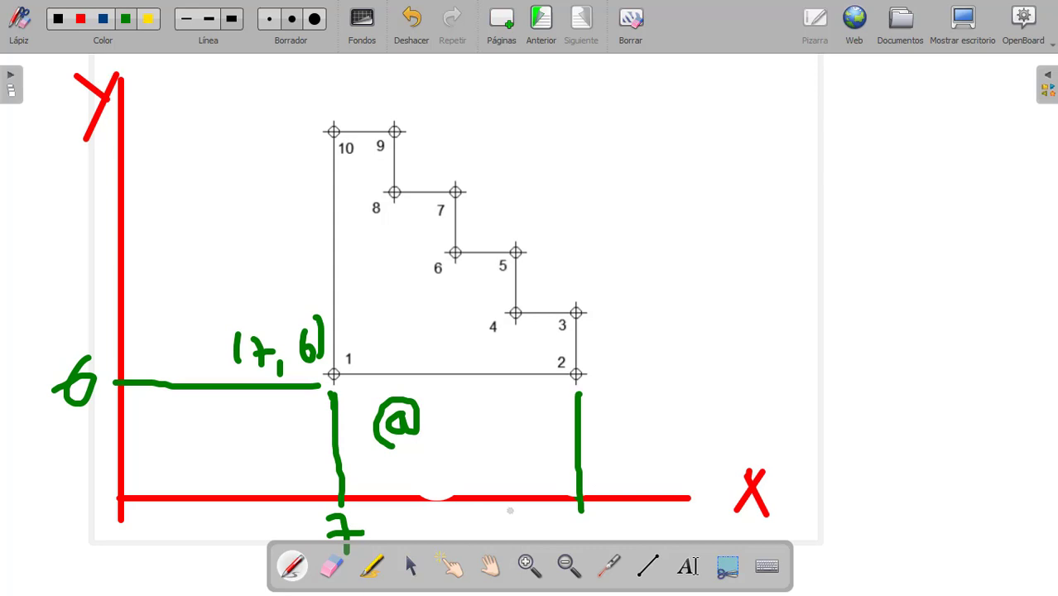
{"action": "mouse_move", "coordinate": [568, 524]}
{"action": "left_mouse_down"}
{"action": "mouse_move", "coordinate": [566, 556]}
{"action": "mouse_move", "coordinate": [594, 525]}
{"action": "mouse_move", "coordinate": [593, 572]}
{"action": "mouse_move", "coordinate": [581, 542]}
{"action": "mouse_move", "coordinate": [607, 537]}
{"action": "mouse_move", "coordinate": [580, 561]}
{"action": "left_mouse_up"}
{"action": "left_click", "coordinate": [328, 566]}
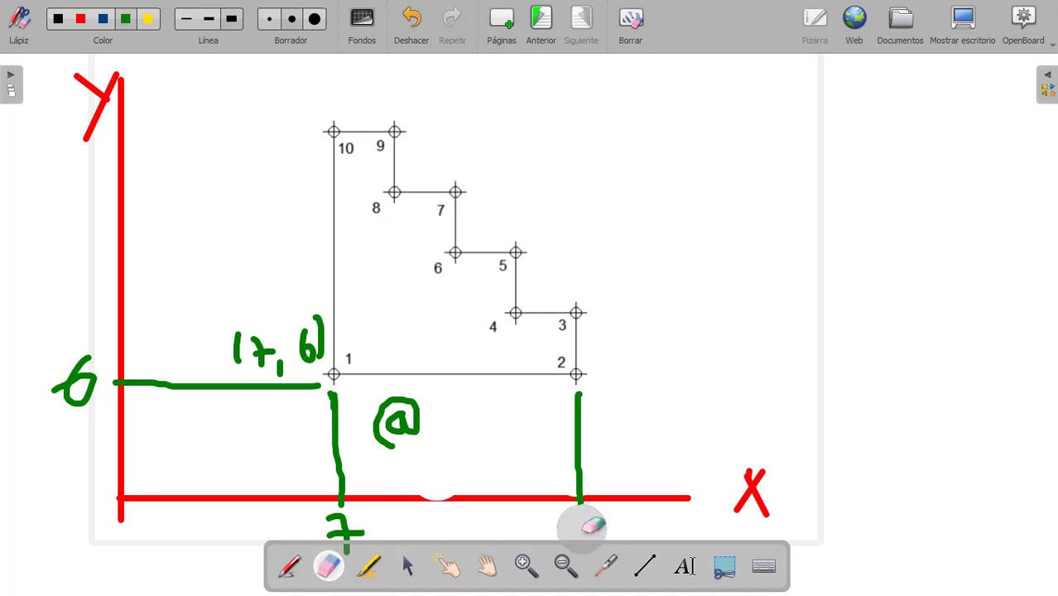
{"action": "left_click", "coordinate": [291, 568]}
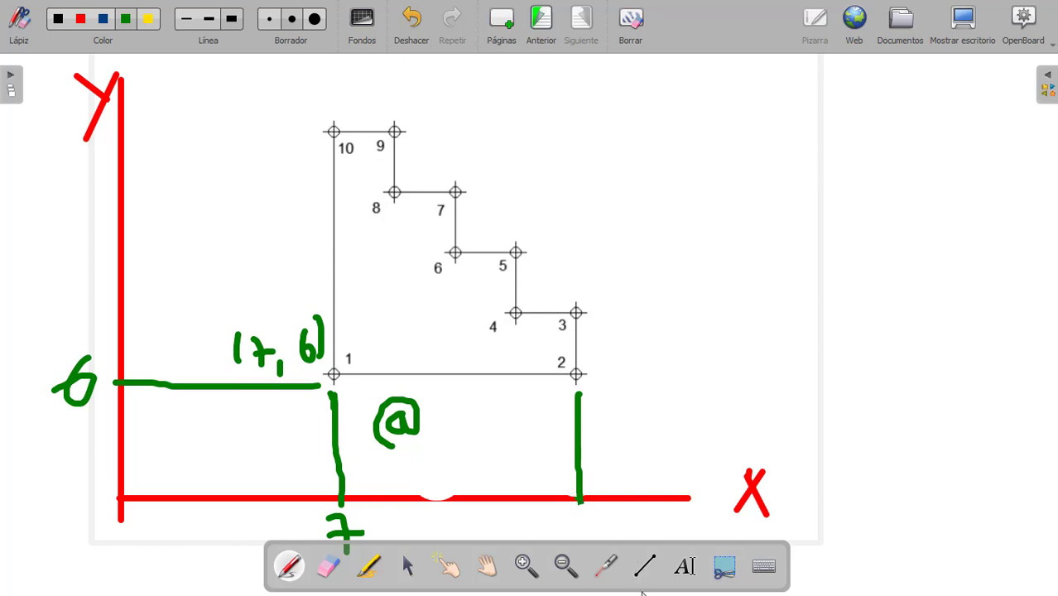
- Draw a green dimension line with slashed ends between the projections of points 1 and 2, and label it 10
{"action": "left_click", "coordinate": [645, 567]}
{"action": "left_click_drag", "start_coordinate": [313, 481], "coordinate": [607, 481]}
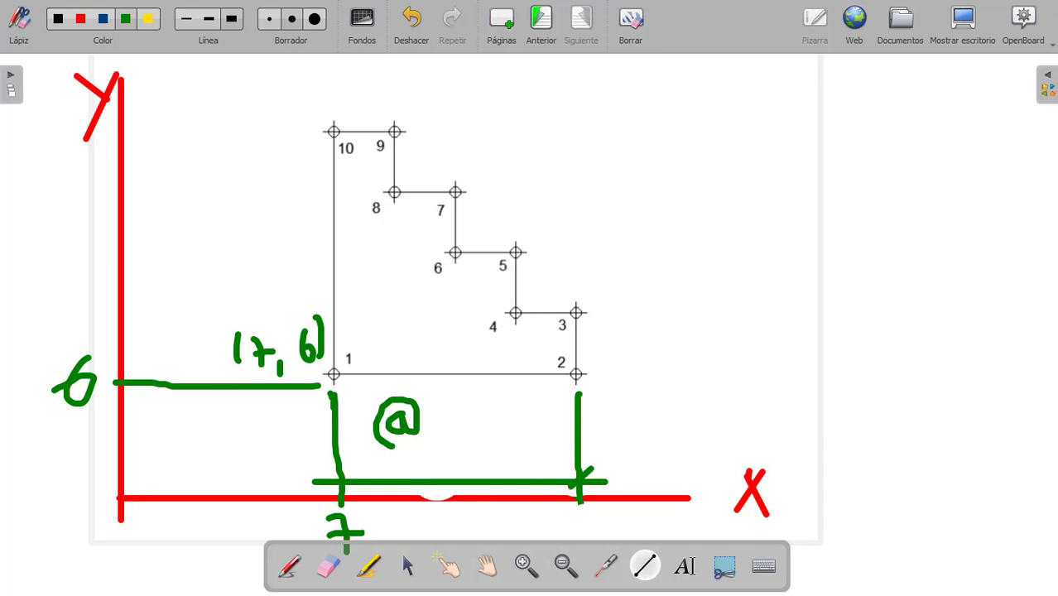
{"action": "left_click_drag", "start_coordinate": [354, 470], "coordinate": [333, 492]}
{"action": "left_click", "coordinate": [289, 568]}
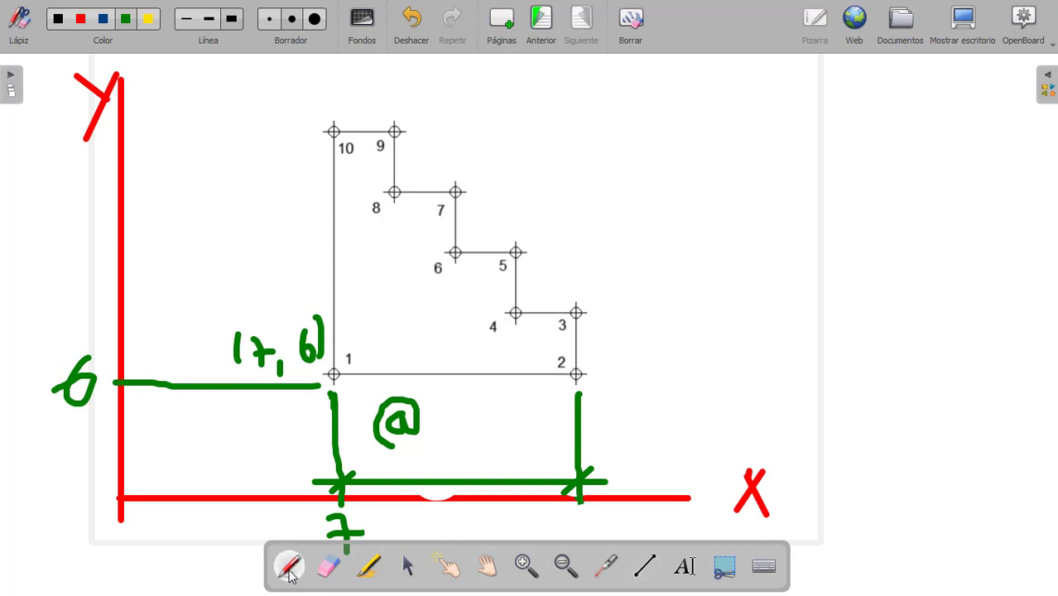
{"action": "mouse_move", "coordinate": [444, 454]}
{"action": "left_mouse_down"}
{"action": "mouse_move", "coordinate": [446, 472]}
{"action": "mouse_move", "coordinate": [476, 469]}
{"action": "mouse_move", "coordinate": [480, 447]}
{"action": "left_mouse_up"}
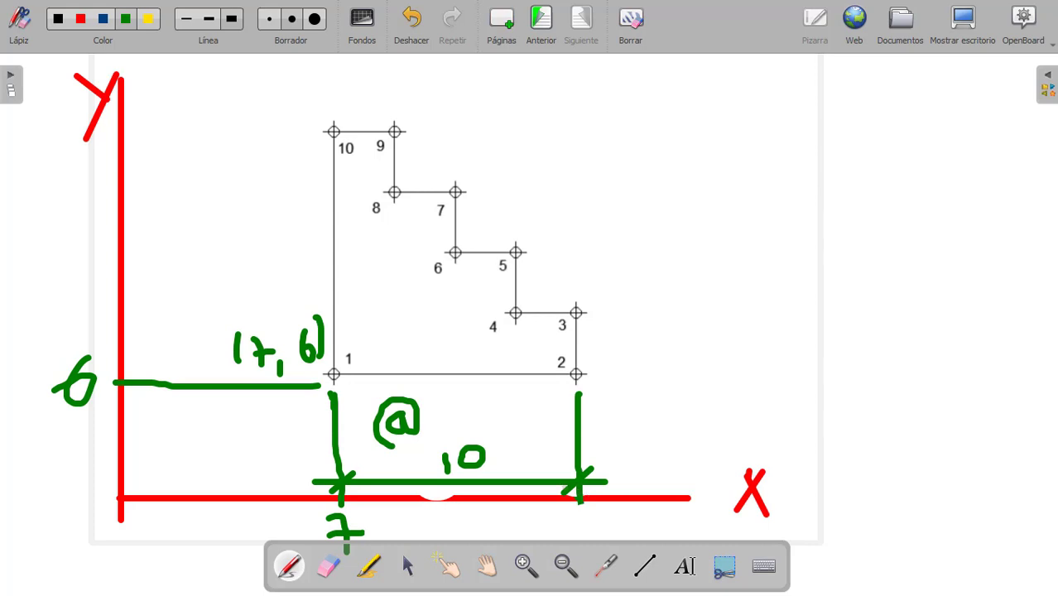
{"action": "mouse_move", "coordinate": [571, 515]}
{"action": "left_mouse_down"}
{"action": "mouse_move", "coordinate": [571, 530]}
{"action": "mouse_move", "coordinate": [602, 524]}
{"action": "left_mouse_up"}
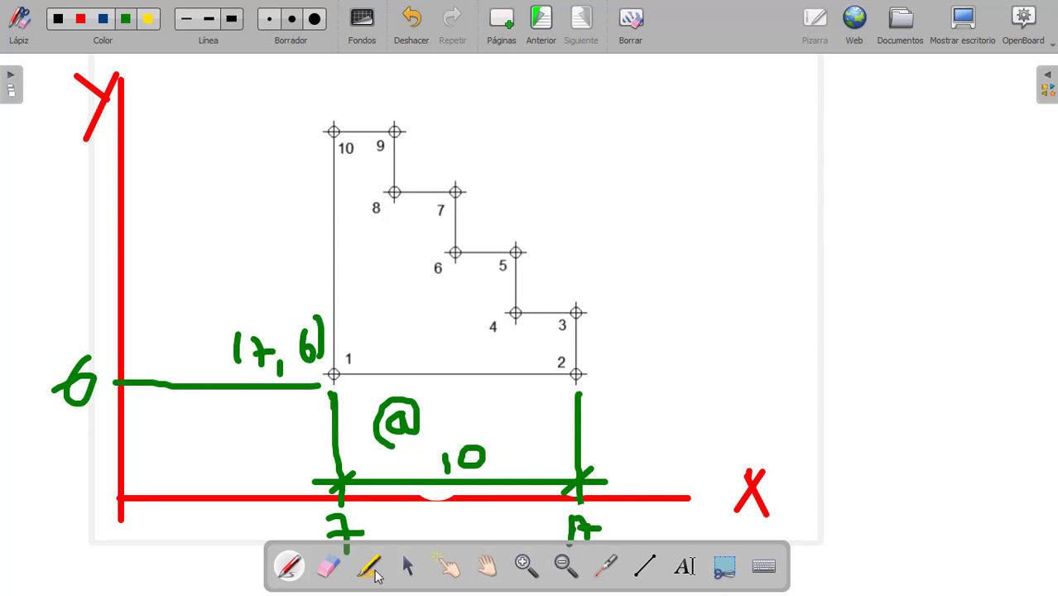
{"action": "left_click", "coordinate": [329, 566]}
{"action": "mouse_move", "coordinate": [605, 567]}
{"action": "left_mouse_down"}
{"action": "mouse_move", "coordinate": [579, 559]}
{"action": "mouse_move", "coordinate": [597, 532]}
{"action": "left_mouse_up"}
{"action": "left_click", "coordinate": [321, 563]}
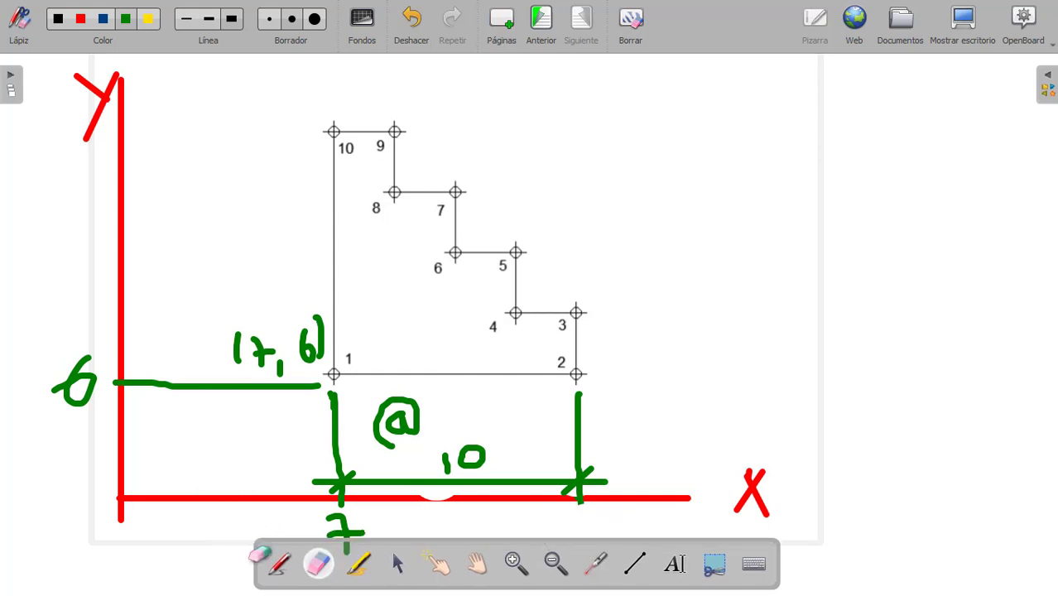
{"action": "left_click", "coordinate": [279, 563]}
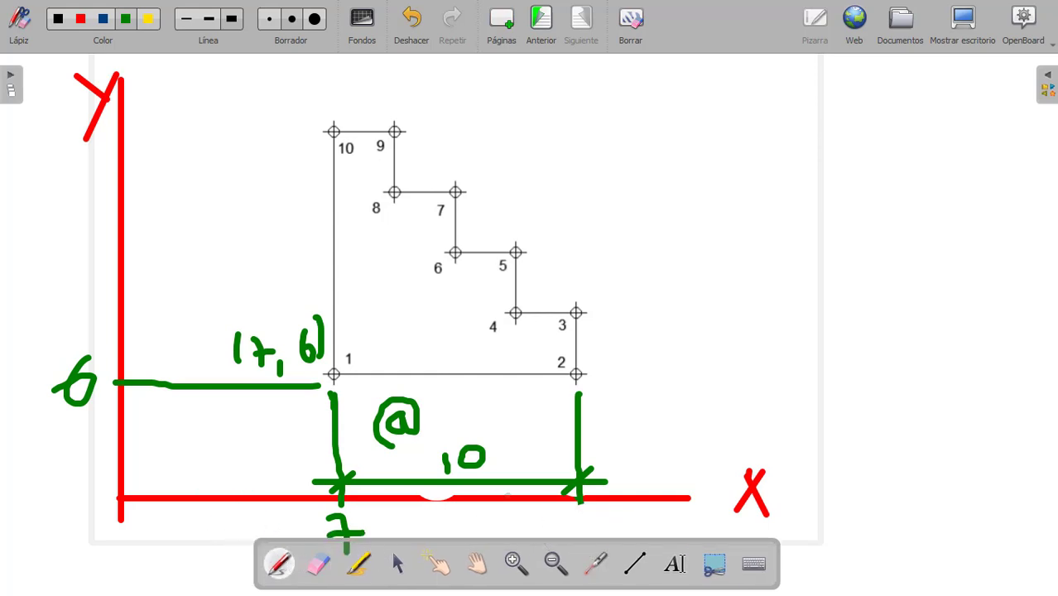
- Erase the @ sign below the figure and rewrite the 10 above the dimension line
{"action": "left_click", "coordinate": [319, 563]}
{"action": "mouse_move", "coordinate": [449, 461]}
{"action": "left_mouse_down"}
{"action": "mouse_move", "coordinate": [460, 444]}
{"action": "mouse_move", "coordinate": [477, 447]}
{"action": "mouse_move", "coordinate": [456, 441]}
{"action": "mouse_move", "coordinate": [432, 470]}
{"action": "mouse_move", "coordinate": [401, 416]}
{"action": "mouse_move", "coordinate": [382, 437]}
{"action": "mouse_move", "coordinate": [434, 475]}
{"action": "mouse_move", "coordinate": [462, 466]}
{"action": "mouse_move", "coordinate": [460, 442]}
{"action": "mouse_move", "coordinate": [447, 447]}
{"action": "left_mouse_up"}
{"action": "left_click", "coordinate": [278, 564]}
{"action": "left_click", "coordinate": [319, 564]}
{"action": "left_click", "coordinate": [278, 564]}
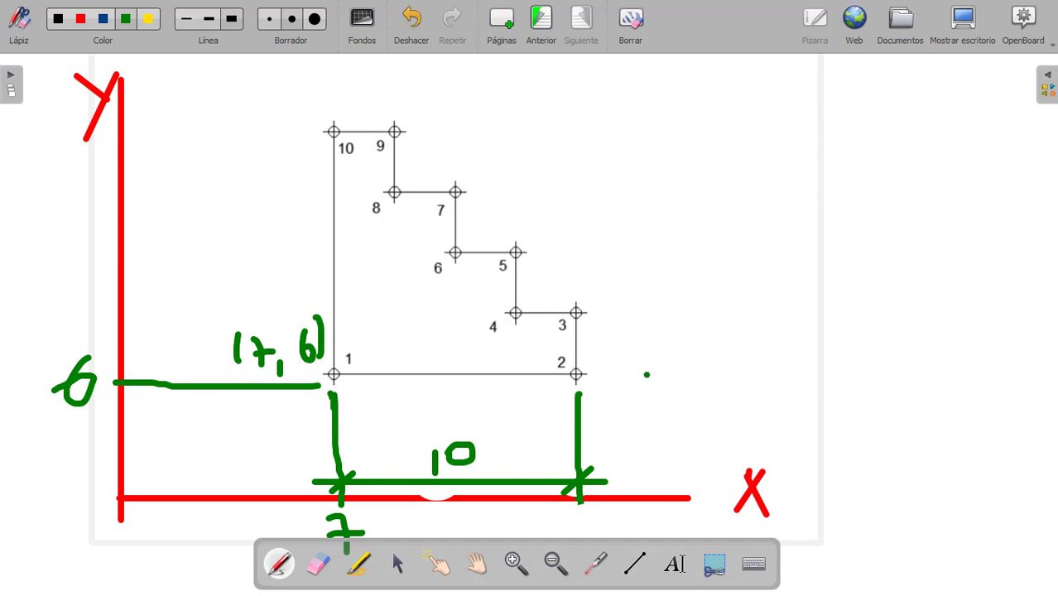
{"action": "mouse_move", "coordinate": [647, 374]}
{"action": "left_mouse_down"}
{"action": "mouse_move", "coordinate": [680, 389]}
{"action": "mouse_move", "coordinate": [624, 384]}
{"action": "mouse_move", "coordinate": [656, 419]}
{"action": "left_mouse_up"}
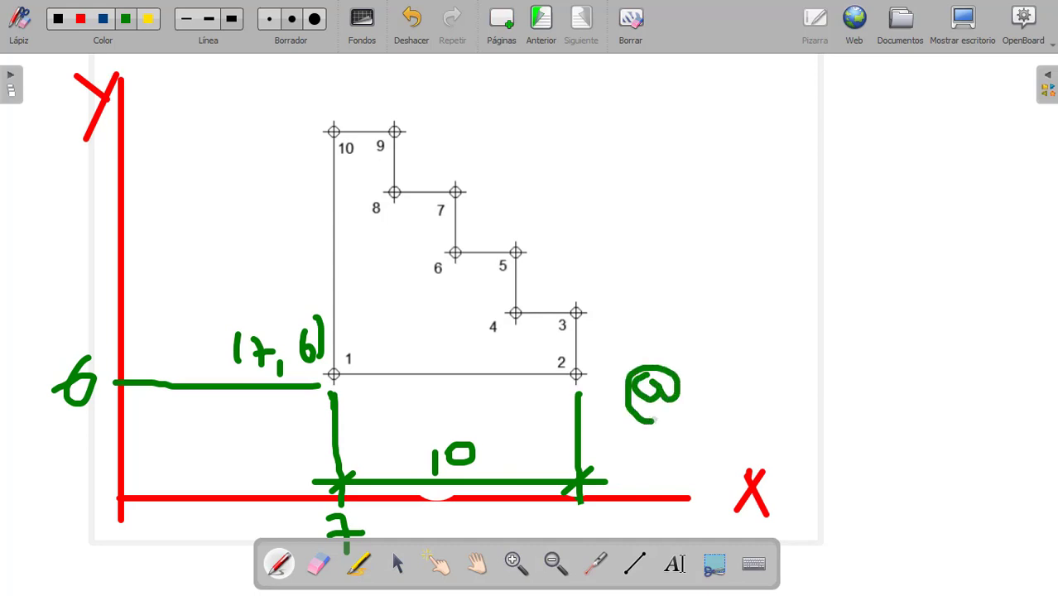
{"action": "mouse_move", "coordinate": [695, 370]}
{"action": "left_mouse_down"}
{"action": "mouse_move", "coordinate": [700, 405]}
{"action": "mouse_move", "coordinate": [735, 403]}
{"action": "mouse_move", "coordinate": [726, 381]}
{"action": "mouse_move", "coordinate": [751, 419]}
{"action": "left_mouse_up"}
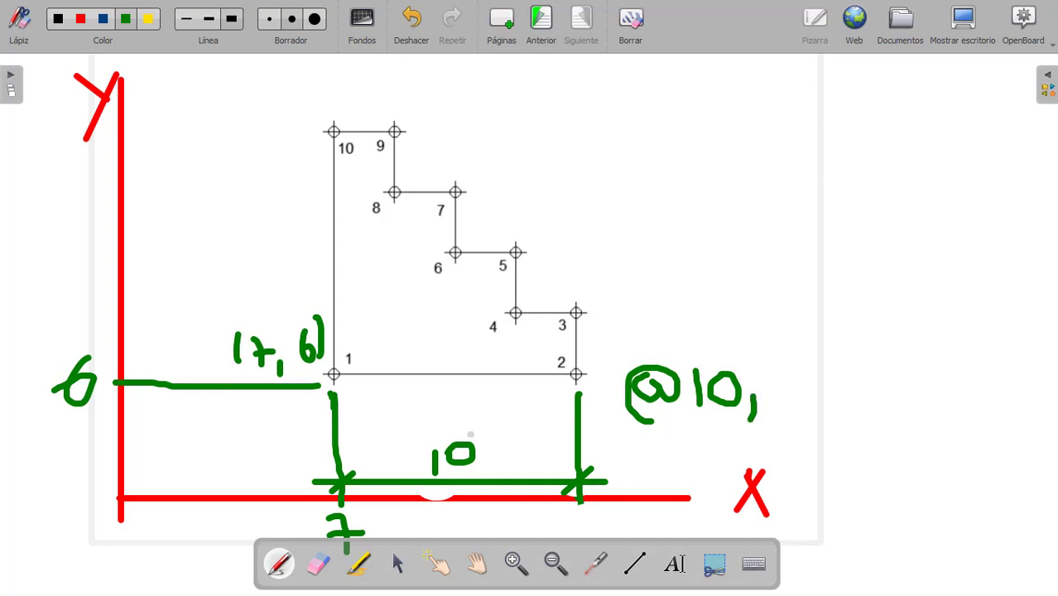
{"action": "left_click", "coordinate": [356, 572]}
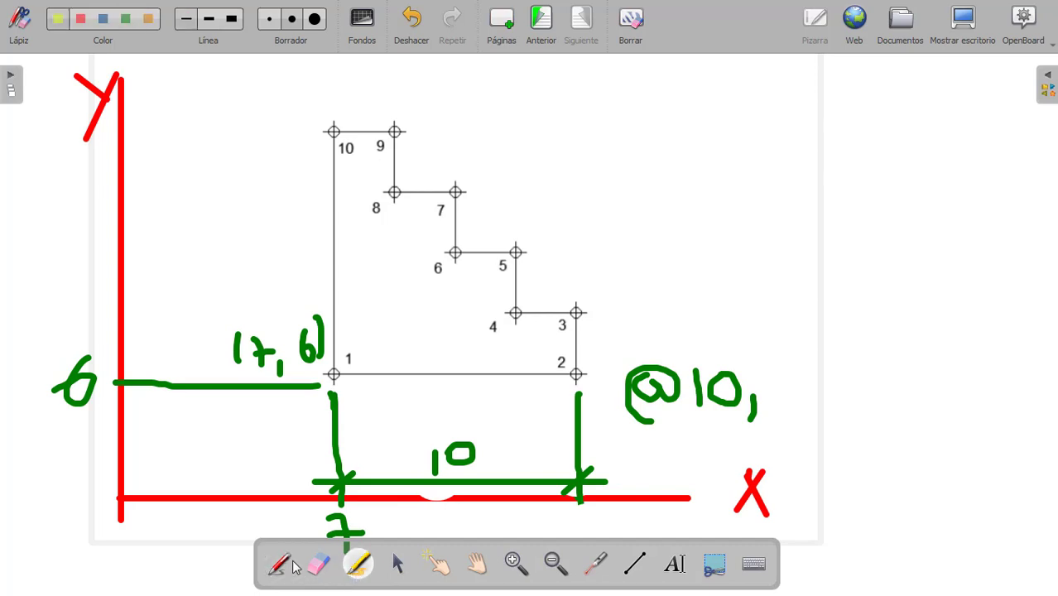
{"action": "left_click", "coordinate": [83, 18]}
{"action": "mouse_move", "coordinate": [315, 468]}
{"action": "left_mouse_down"}
{"action": "mouse_move", "coordinate": [74, 464]}
{"action": "mouse_move", "coordinate": [83, 485]}
{"action": "left_mouse_up"}
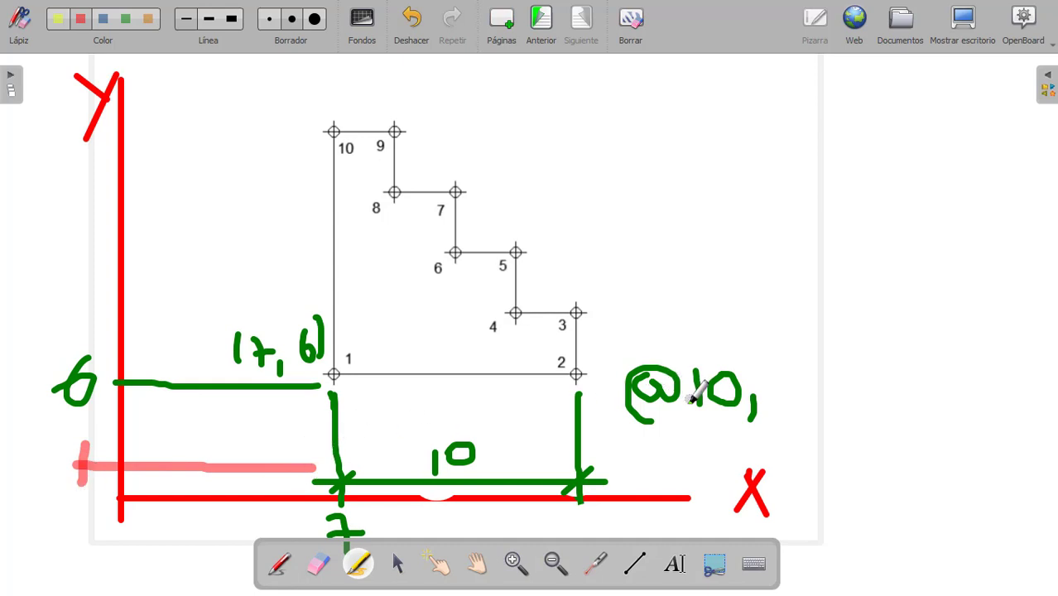
{"action": "key", "text": "ctrl+z"}
{"action": "key", "text": "ctrl+z"}
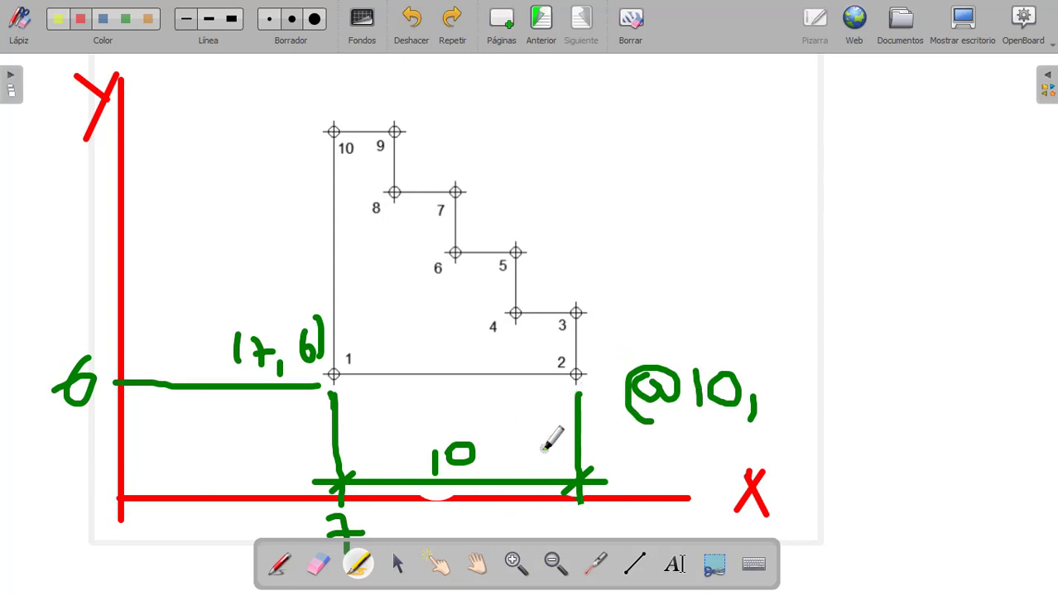
{"action": "left_click", "coordinate": [279, 566]}
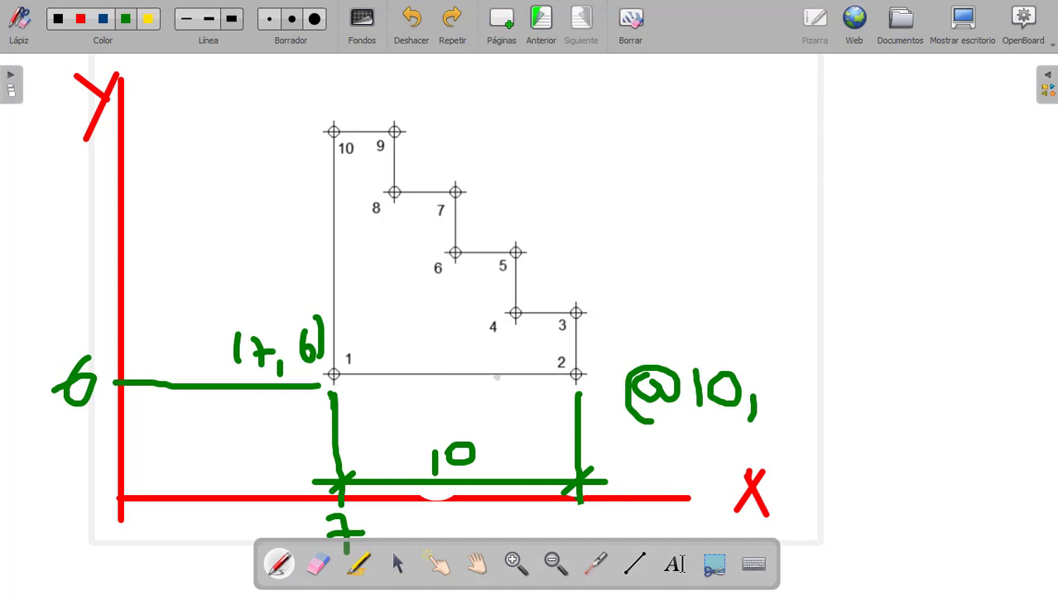
{"action": "left_click", "coordinate": [596, 563]}
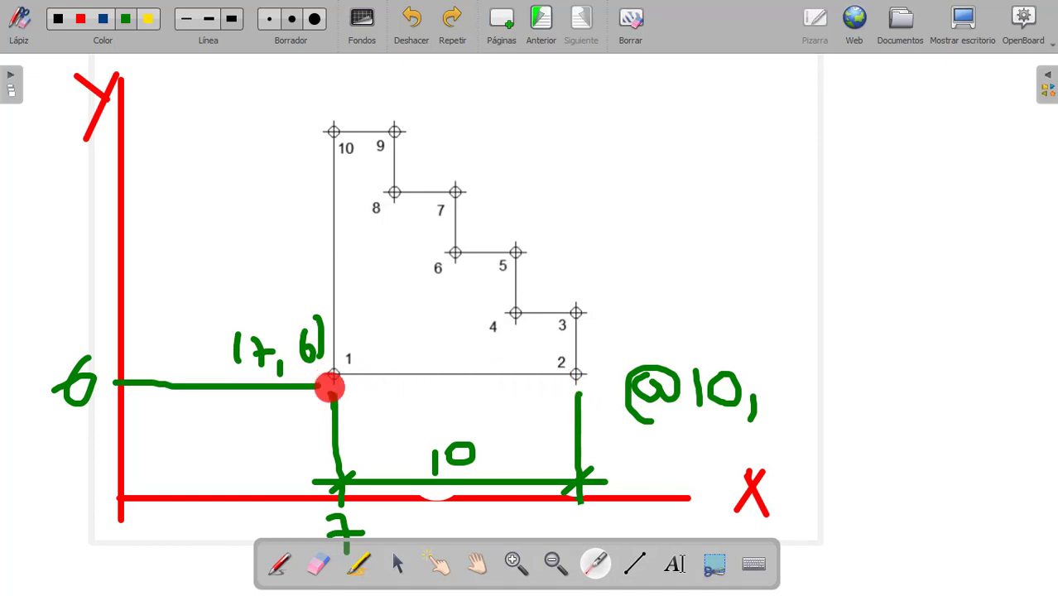
{"action": "left_click", "coordinate": [280, 565]}
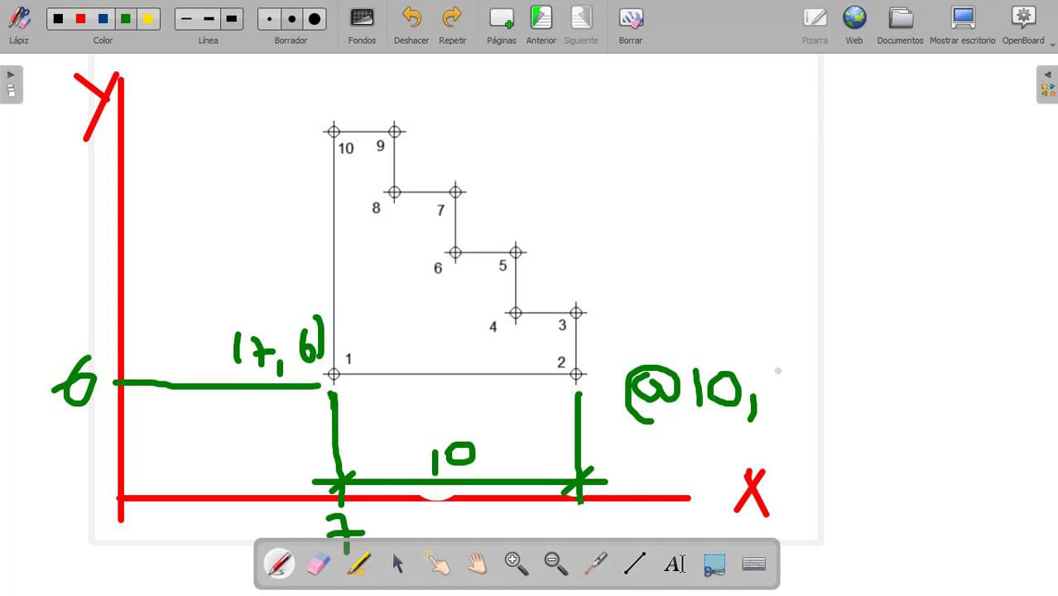
{"action": "mouse_move", "coordinate": [784, 369]}
{"action": "left_mouse_down"}
{"action": "mouse_move", "coordinate": [768, 384]}
{"action": "mouse_move", "coordinate": [791, 396]}
{"action": "mouse_move", "coordinate": [787, 373]}
{"action": "left_mouse_up"}
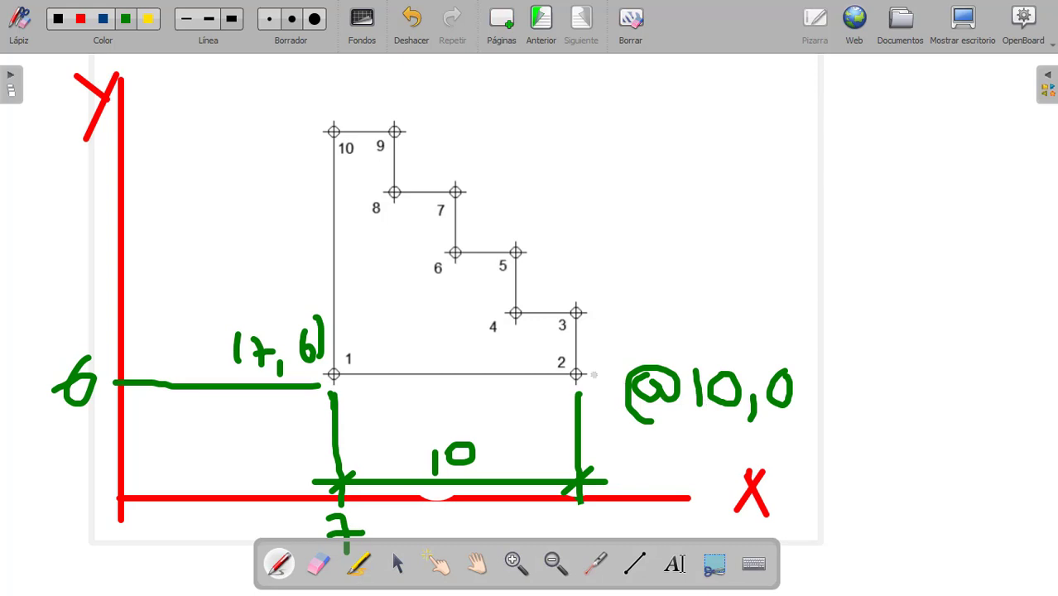
- Draw a green arrow aimed at point 3 of the figure and erase it
{"action": "mouse_move", "coordinate": [758, 121]}
{"action": "left_mouse_down"}
{"action": "mouse_move", "coordinate": [588, 293]}
{"action": "mouse_move", "coordinate": [637, 290]}
{"action": "left_mouse_up"}
{"action": "left_click", "coordinate": [317, 564]}
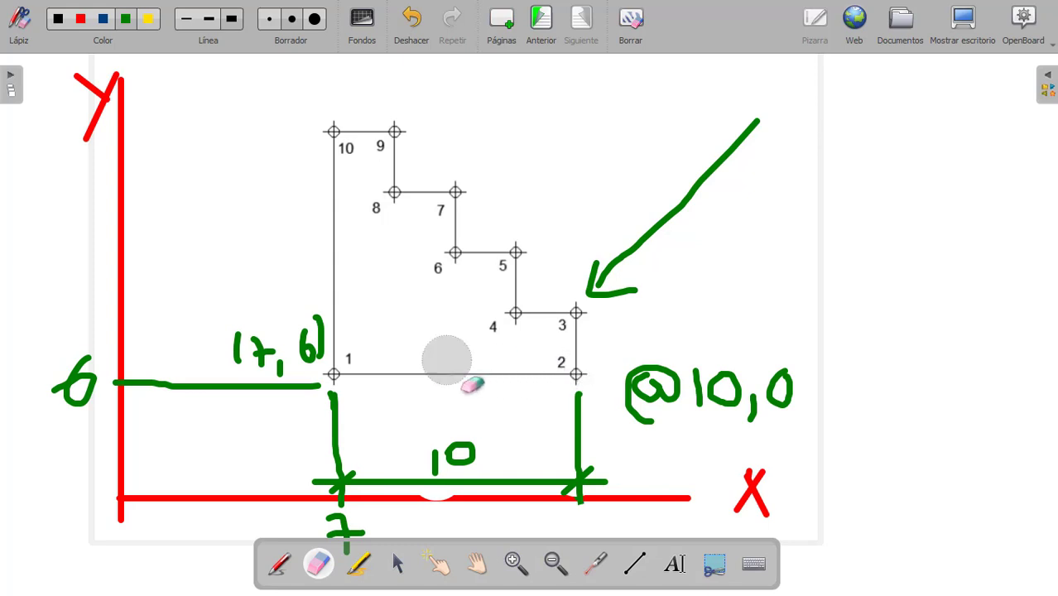
{"action": "mouse_move", "coordinate": [773, 117]}
{"action": "left_mouse_down"}
{"action": "mouse_move", "coordinate": [608, 275]}
{"action": "mouse_move", "coordinate": [633, 285]}
{"action": "left_mouse_up"}
- Draw a green vertical line through points 3 and 2 and erase it
{"action": "left_click", "coordinate": [279, 563]}
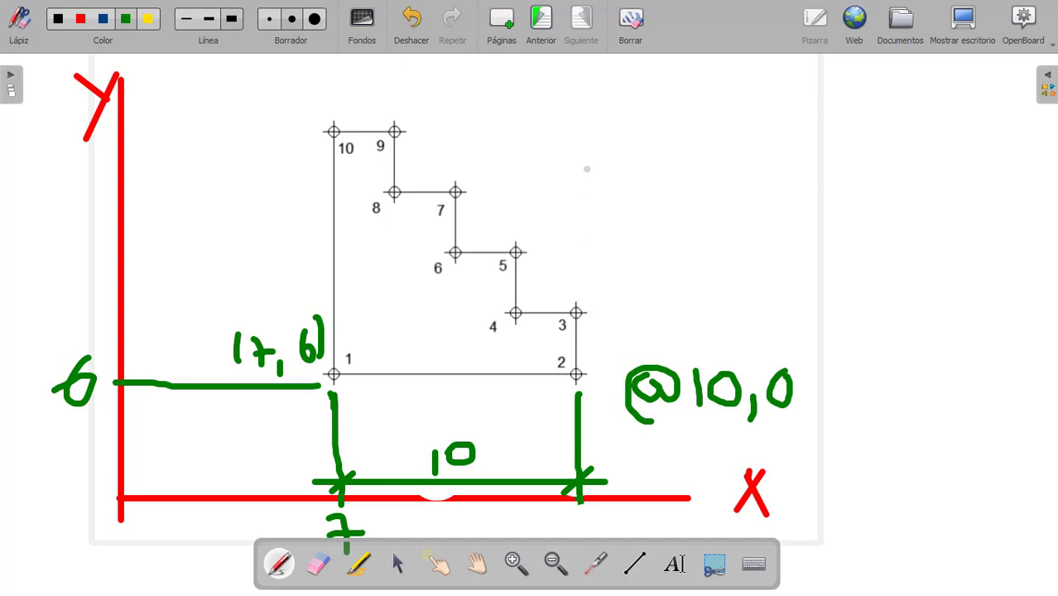
{"action": "left_click_drag", "start_coordinate": [589, 158], "coordinate": [577, 403]}
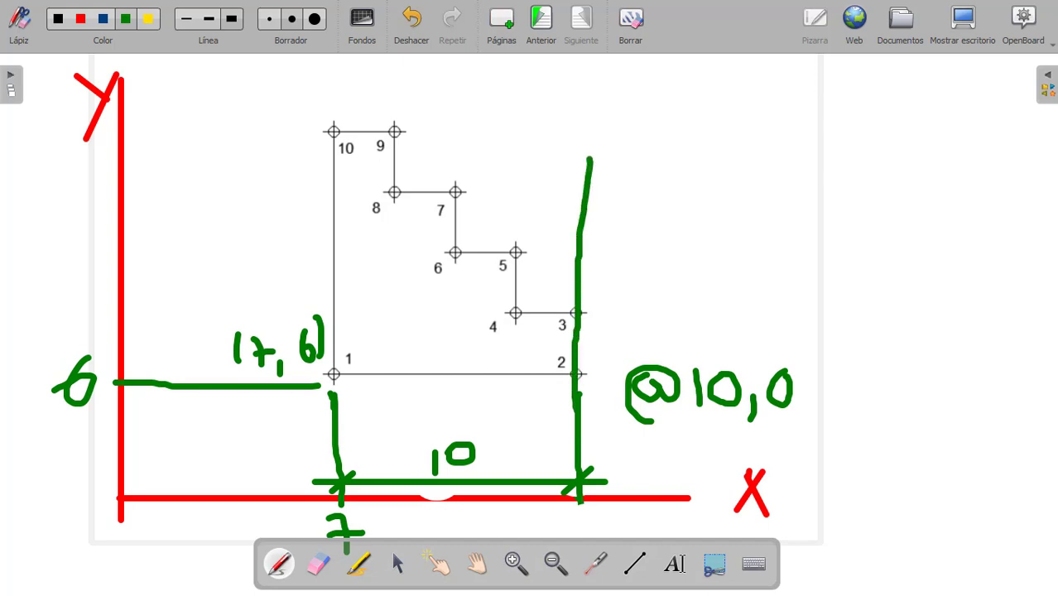
{"action": "left_click", "coordinate": [320, 568]}
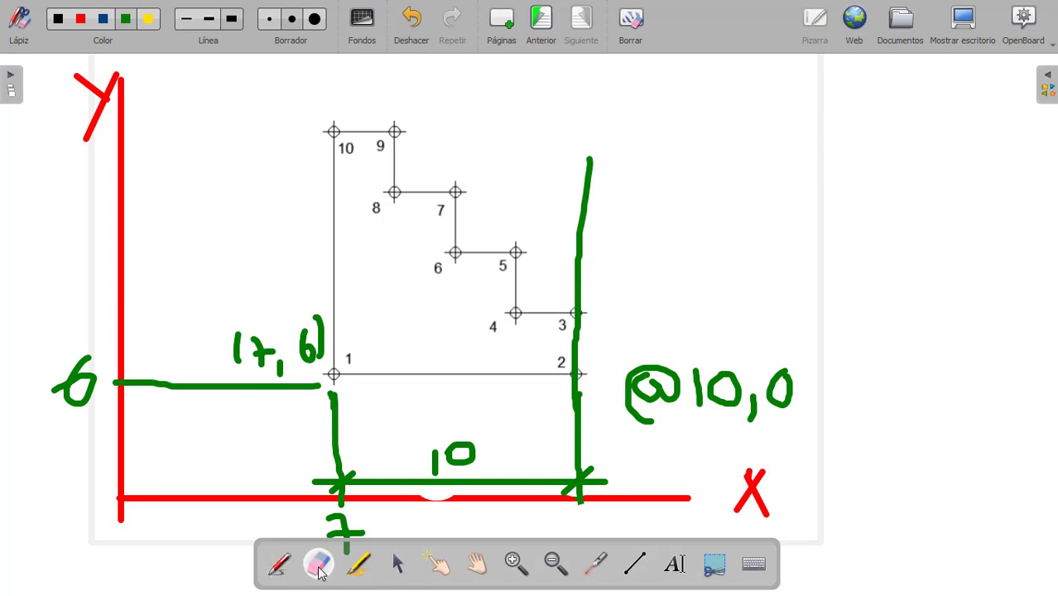
{"action": "mouse_move", "coordinate": [625, 156]}
{"action": "left_mouse_down"}
{"action": "mouse_move", "coordinate": [585, 172]}
{"action": "mouse_move", "coordinate": [572, 364]}
{"action": "left_mouse_up"}
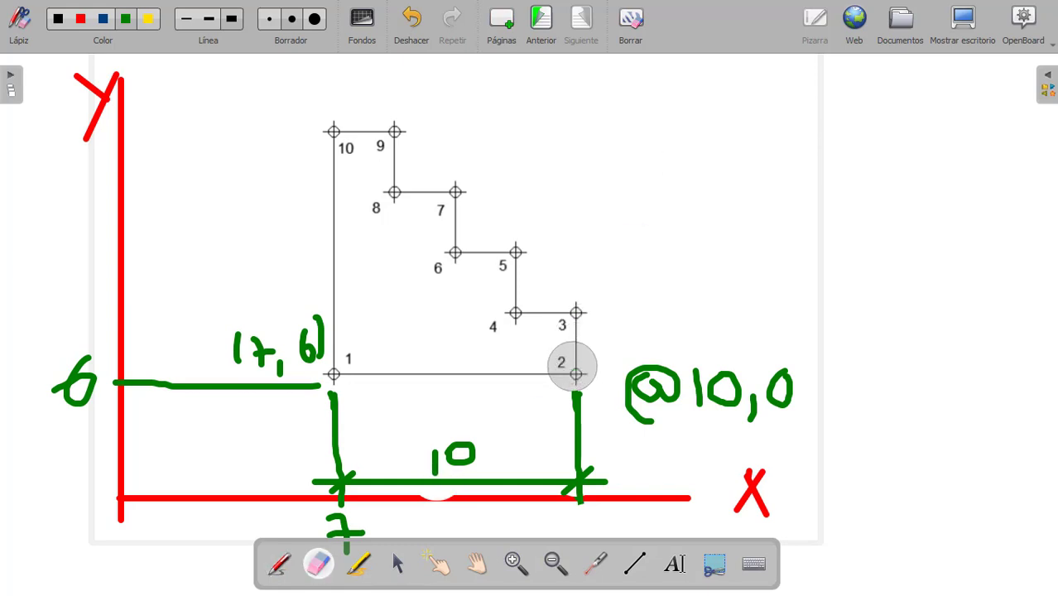
- Trace a green horizontal line from the Y axis through point 1 to point 2
{"action": "left_click", "coordinate": [279, 563]}
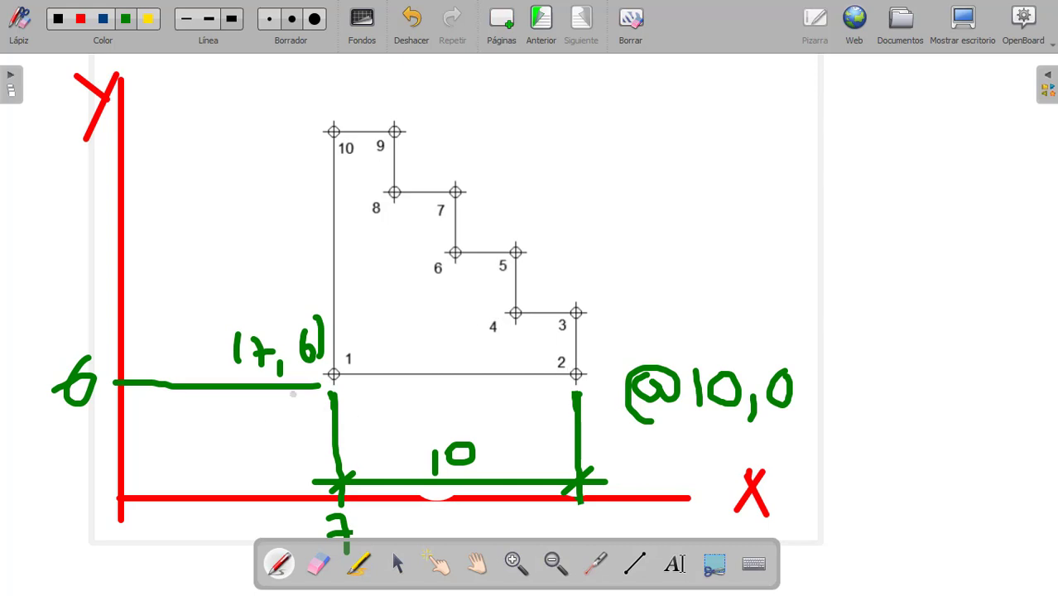
{"action": "left_click_drag", "start_coordinate": [329, 378], "coordinate": [162, 381]}
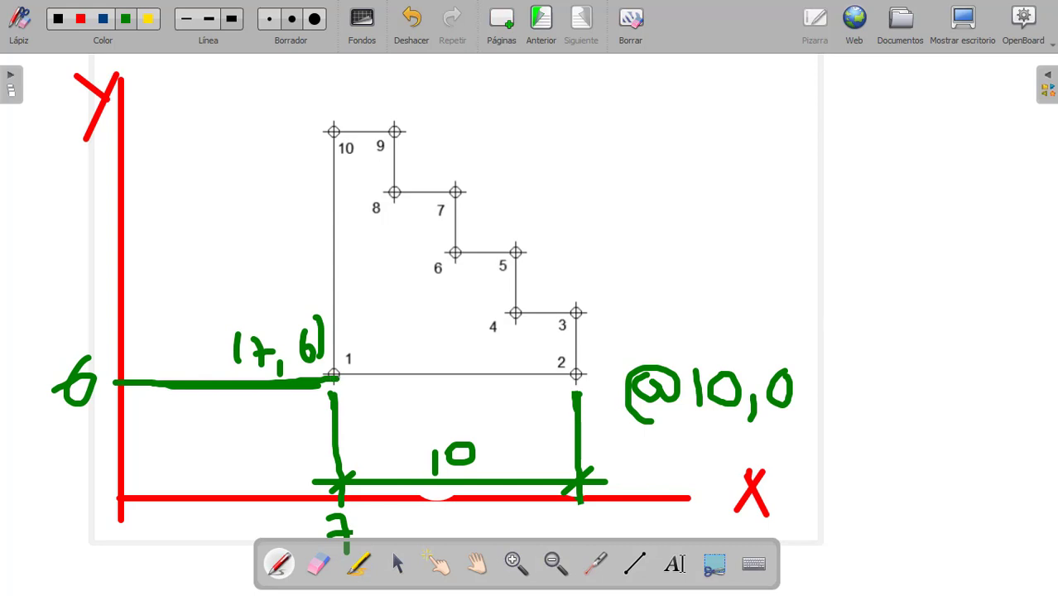
{"action": "left_click_drag", "start_coordinate": [335, 377], "coordinate": [556, 379]}
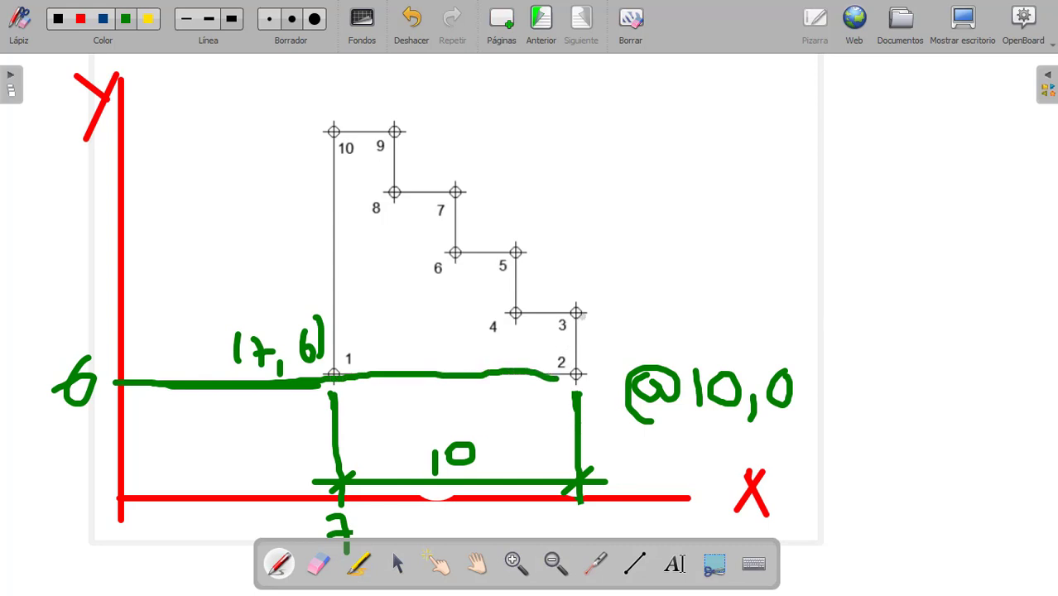
- Draw a green vertical dimension line between points 2 and 3, and write point 3's relative coordinate as @0,2
{"action": "mouse_move", "coordinate": [604, 296]}
{"action": "left_mouse_down"}
{"action": "mouse_move", "coordinate": [602, 387]}
{"action": "mouse_move", "coordinate": [596, 372]}
{"action": "mouse_move", "coordinate": [608, 371]}
{"action": "left_mouse_up"}
{"action": "left_click_drag", "start_coordinate": [589, 313], "coordinate": [619, 313]}
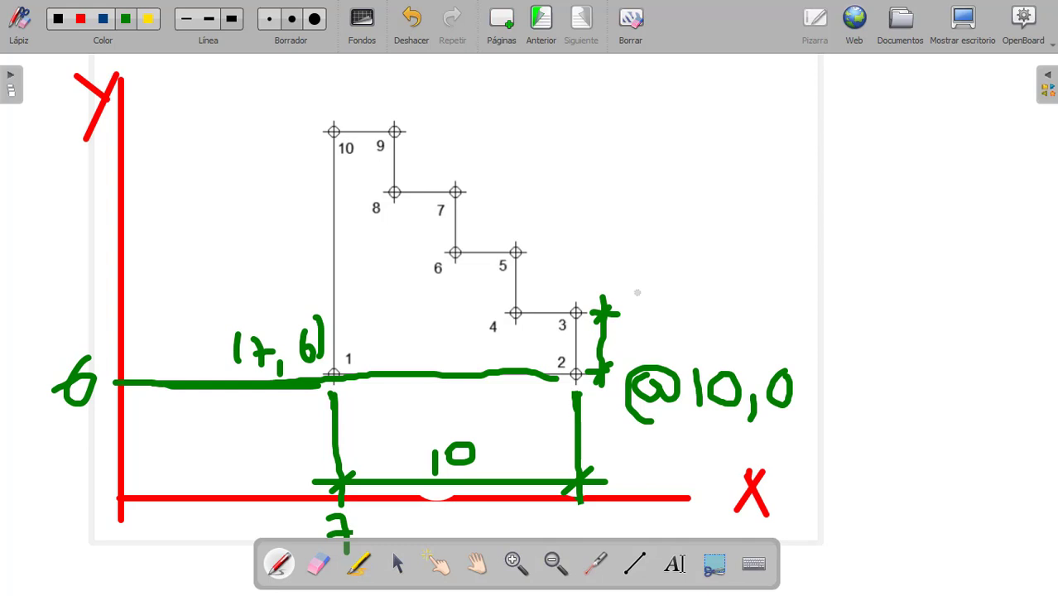
{"action": "mouse_move", "coordinate": [633, 273]}
{"action": "left_mouse_down"}
{"action": "mouse_move", "coordinate": [652, 278]}
{"action": "mouse_move", "coordinate": [658, 256]}
{"action": "mouse_move", "coordinate": [618, 298]}
{"action": "mouse_move", "coordinate": [624, 315]}
{"action": "mouse_move", "coordinate": [655, 314]}
{"action": "left_mouse_up"}
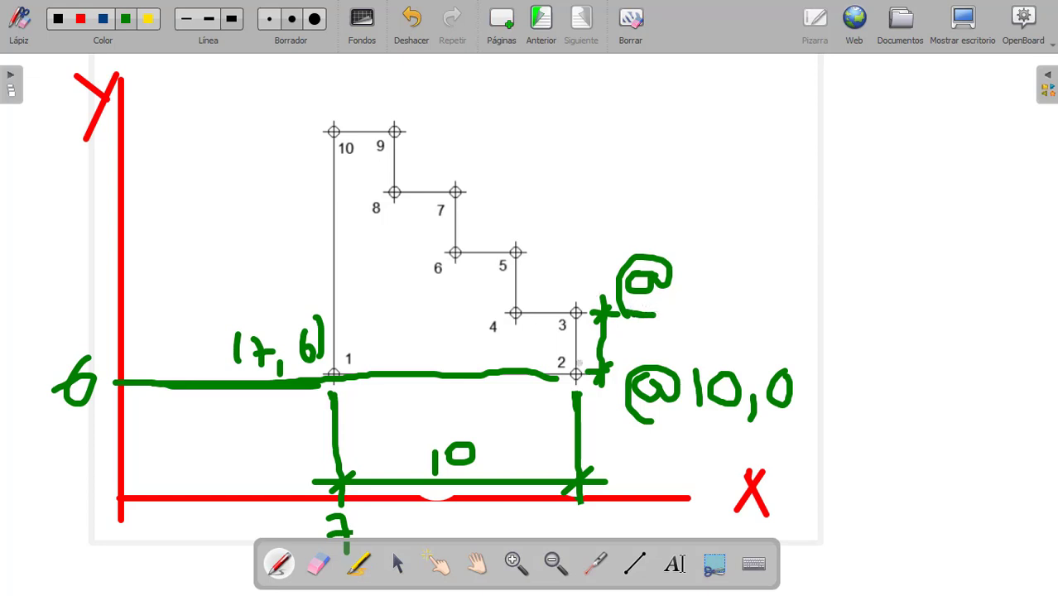
{"action": "mouse_move", "coordinate": [693, 268]}
{"action": "left_mouse_down"}
{"action": "mouse_move", "coordinate": [687, 296]}
{"action": "mouse_move", "coordinate": [710, 269]}
{"action": "mouse_move", "coordinate": [685, 266]}
{"action": "mouse_move", "coordinate": [728, 301]}
{"action": "mouse_move", "coordinate": [723, 310]}
{"action": "left_mouse_up"}
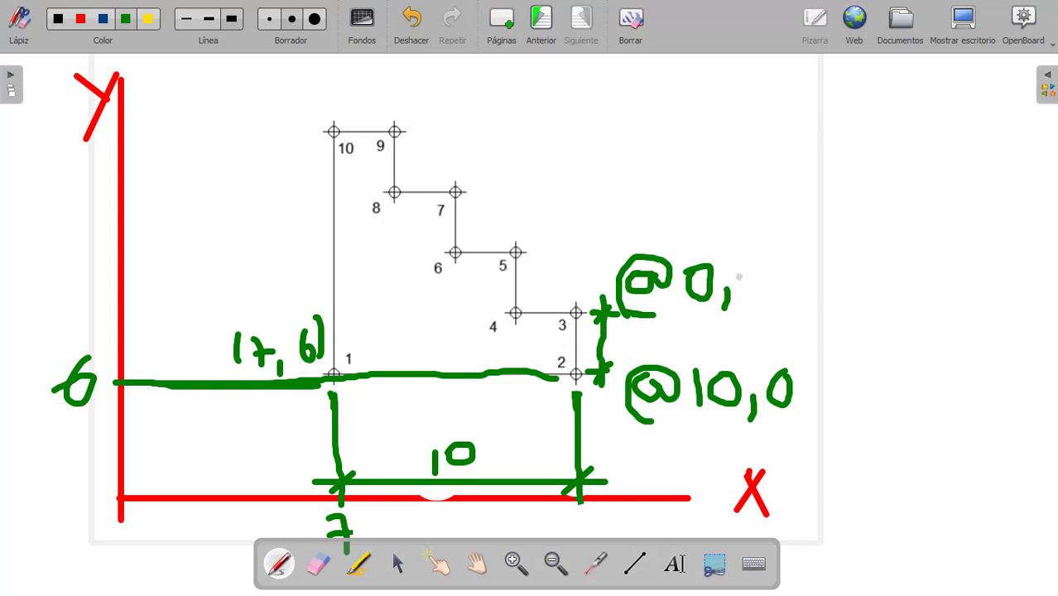
{"action": "mouse_move", "coordinate": [756, 268]}
{"action": "left_mouse_down"}
{"action": "mouse_move", "coordinate": [774, 276]}
{"action": "mouse_move", "coordinate": [753, 297]}
{"action": "mouse_move", "coordinate": [783, 311]}
{"action": "left_mouse_up"}
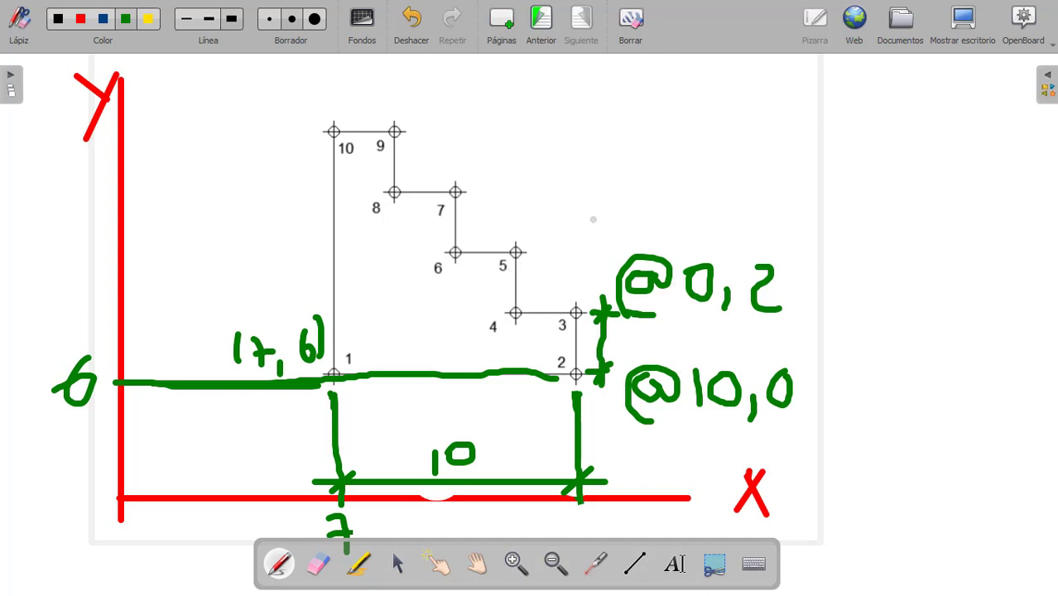
- Draw a green arrow to point 4 and start its relative coordinate with an @ sign
{"action": "mouse_move", "coordinate": [612, 197]}
{"action": "left_mouse_down"}
{"action": "mouse_move", "coordinate": [530, 292]}
{"action": "mouse_move", "coordinate": [534, 271]}
{"action": "mouse_move", "coordinate": [527, 284]}
{"action": "mouse_move", "coordinate": [550, 293]}
{"action": "left_mouse_up"}
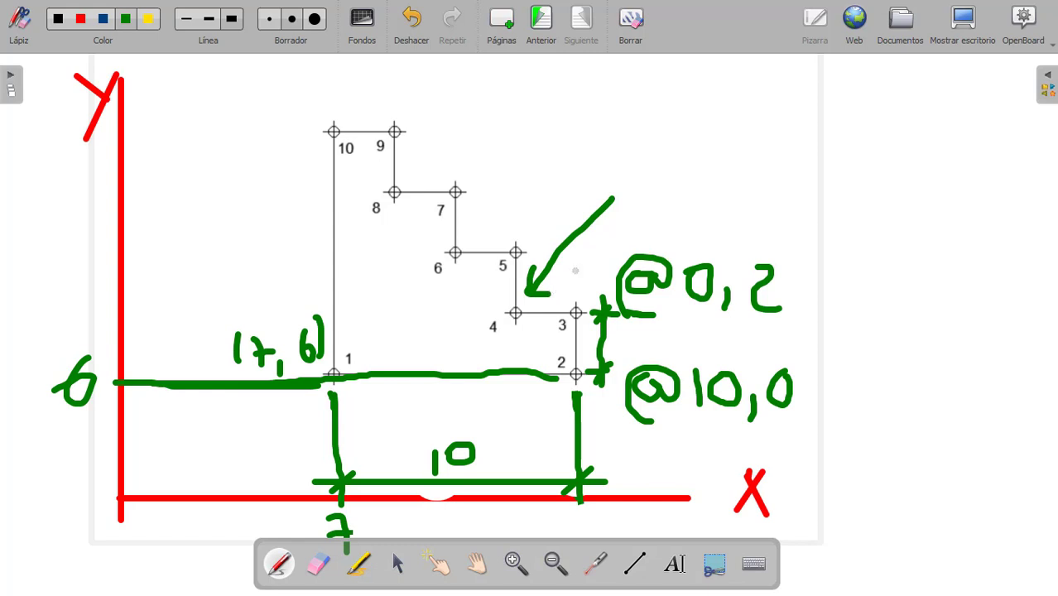
{"action": "mouse_move", "coordinate": [638, 171]}
{"action": "left_mouse_down"}
{"action": "mouse_move", "coordinate": [667, 177]}
{"action": "mouse_move", "coordinate": [634, 157]}
{"action": "mouse_move", "coordinate": [619, 185]}
{"action": "mouse_move", "coordinate": [657, 199]}
{"action": "left_mouse_up"}
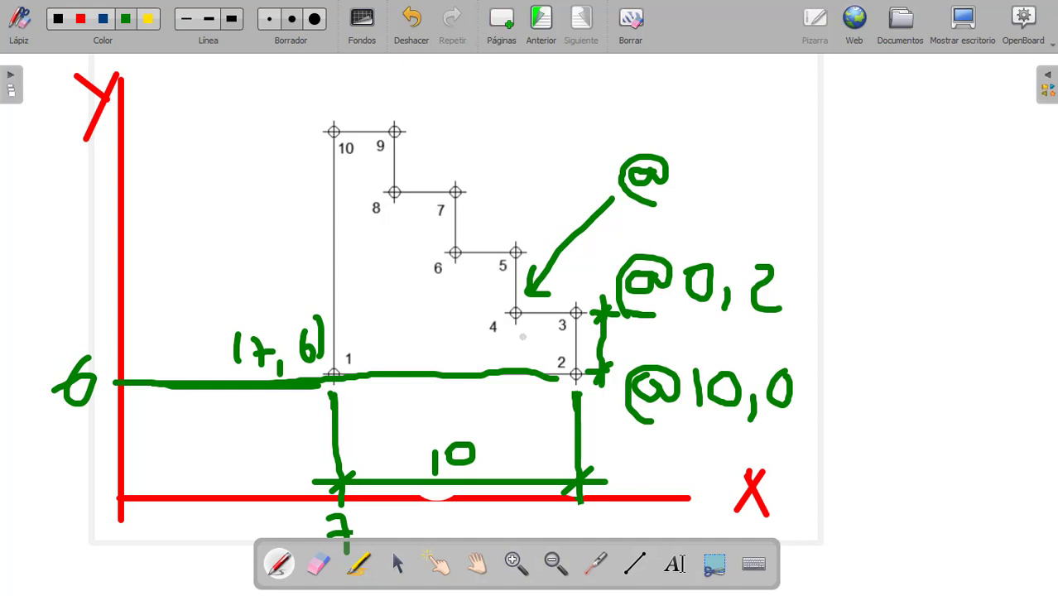
- Draw a green dimension labelled 2 between points 4 and 3, and complete point 4's coordinate as @-2,0
{"action": "mouse_move", "coordinate": [510, 334]}
{"action": "left_mouse_down"}
{"action": "mouse_move", "coordinate": [509, 350]}
{"action": "mouse_move", "coordinate": [508, 339]}
{"action": "mouse_move", "coordinate": [582, 337]}
{"action": "left_mouse_up"}
{"action": "left_click_drag", "start_coordinate": [516, 330], "coordinate": [496, 356]}
{"action": "mouse_move", "coordinate": [531, 315]}
{"action": "left_mouse_down"}
{"action": "mouse_move", "coordinate": [546, 315]}
{"action": "mouse_move", "coordinate": [534, 326]}
{"action": "mouse_move", "coordinate": [545, 333]}
{"action": "left_mouse_up"}
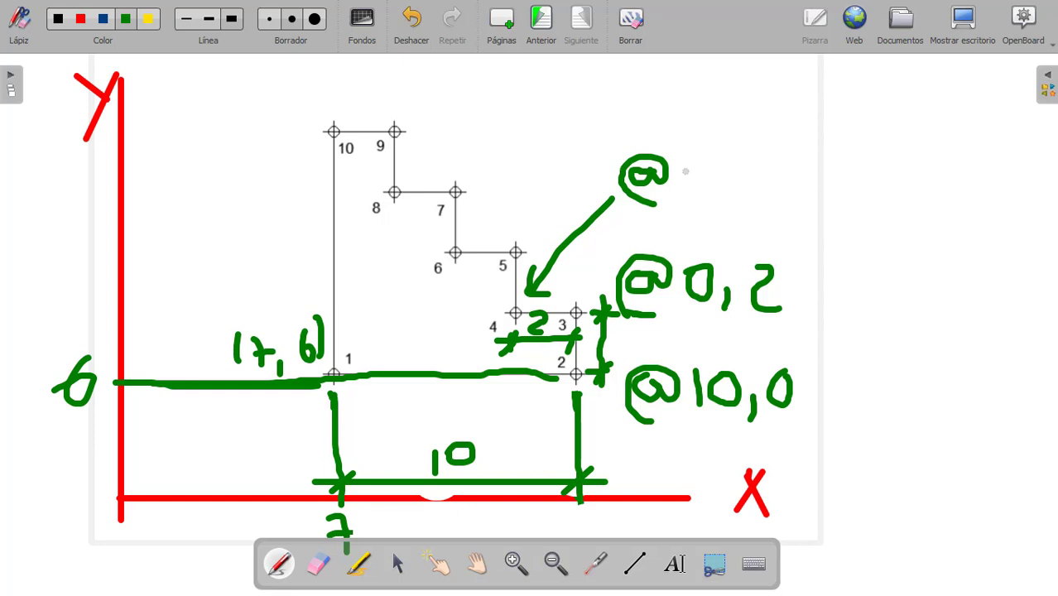
{"action": "mouse_move", "coordinate": [684, 172]}
{"action": "left_mouse_down"}
{"action": "mouse_move", "coordinate": [742, 158]}
{"action": "mouse_move", "coordinate": [722, 177]}
{"action": "mouse_move", "coordinate": [755, 214]}
{"action": "left_mouse_up"}
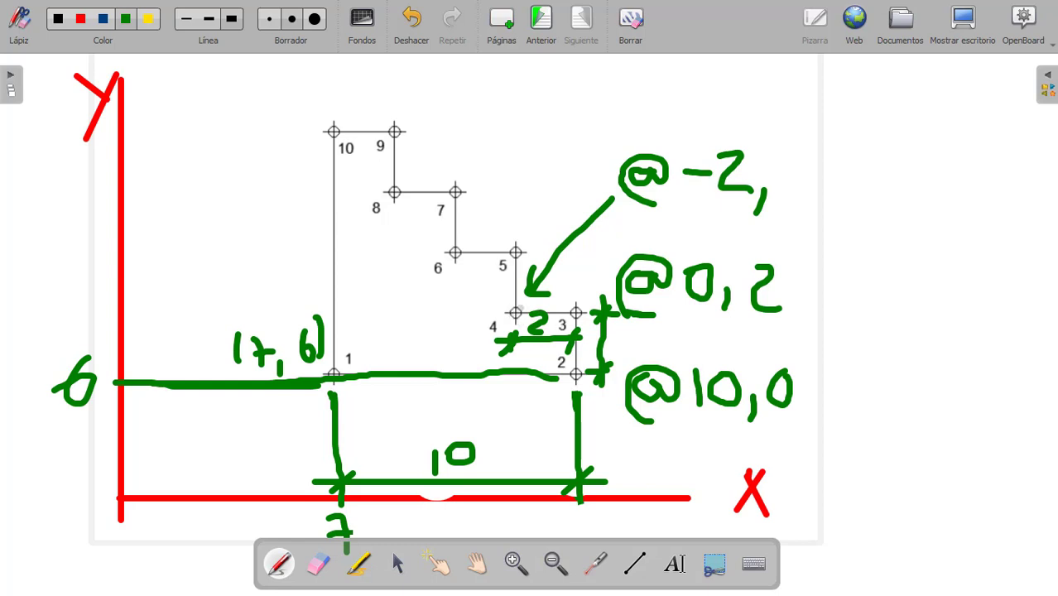
{"action": "mouse_move", "coordinate": [781, 161]}
{"action": "left_mouse_down"}
{"action": "mouse_move", "coordinate": [778, 170]}
{"action": "mouse_move", "coordinate": [802, 175]}
{"action": "mouse_move", "coordinate": [789, 159]}
{"action": "left_mouse_up"}
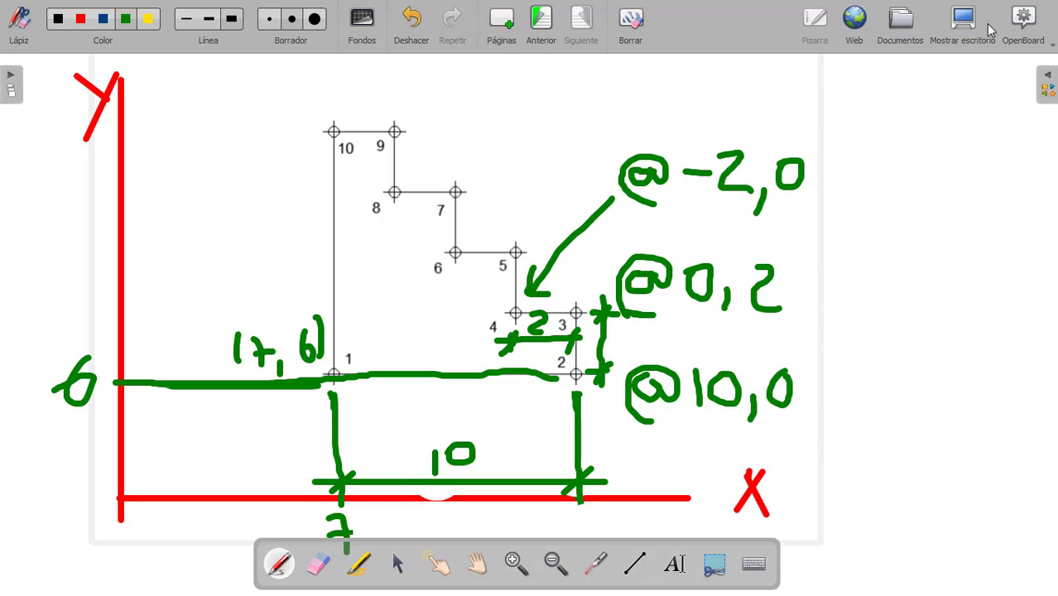
- Switch to the PDF work guide and capture the LÍNEA command list of relative coordinates with the Snipping Tool (Recortes)
{"action": "left_click", "coordinate": [962, 23]}
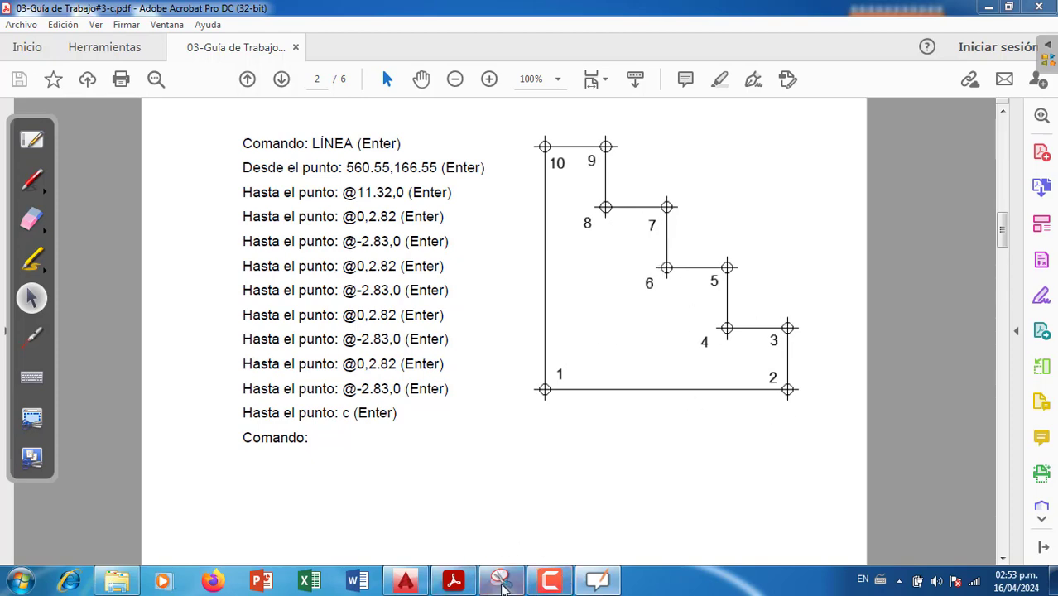
{"action": "left_click", "coordinate": [500, 579]}
{"action": "left_click", "coordinate": [188, 108]}
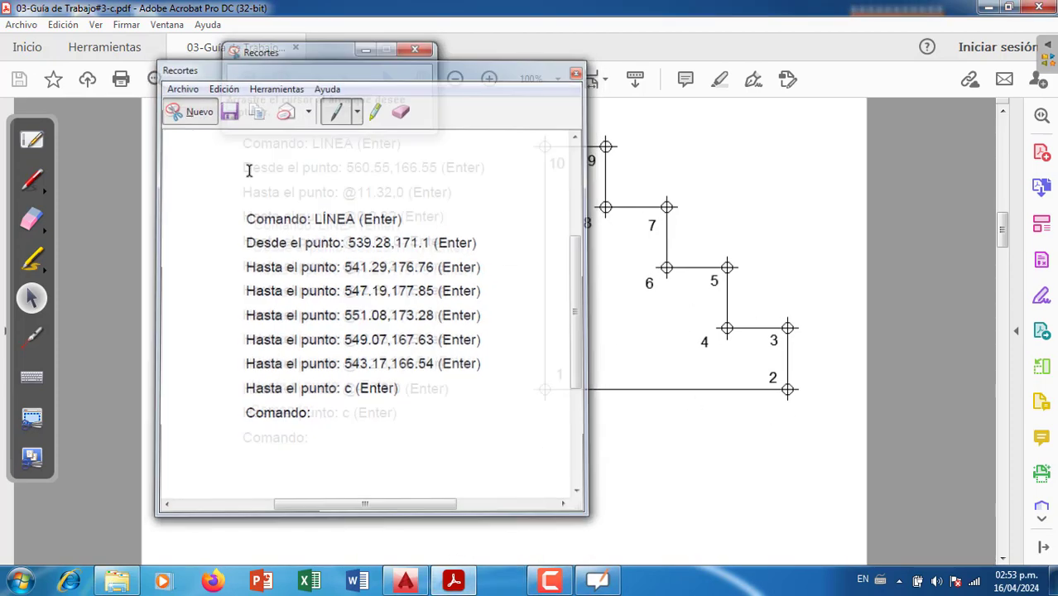
{"action": "left_click_drag", "start_coordinate": [229, 128], "coordinate": [482, 457]}
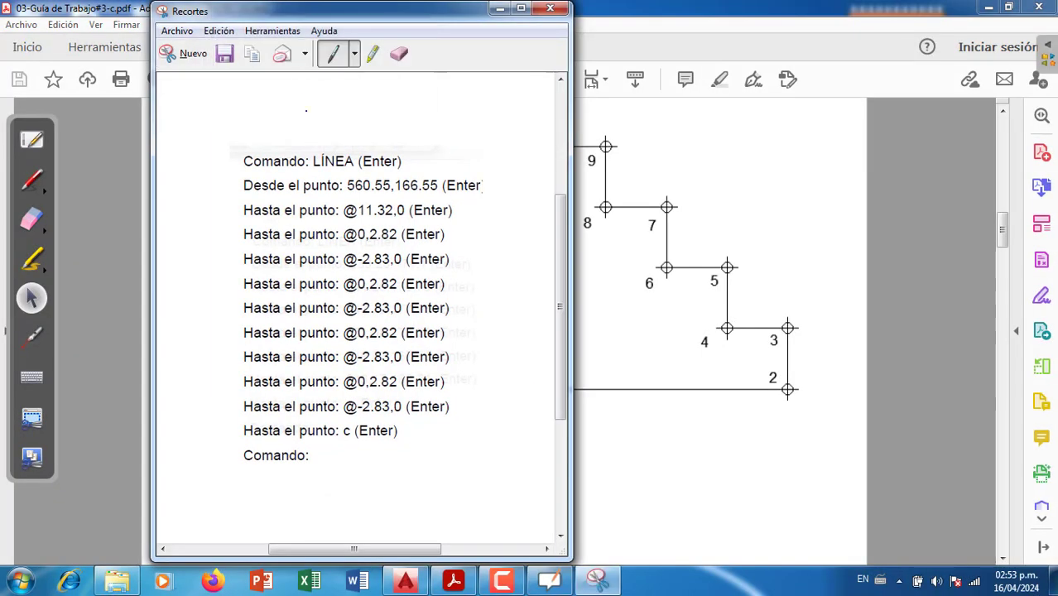
- Switch to AutoCAD and delete the pasted image of the absolute-coordinate command list beside the drawing frame
{"action": "left_click", "coordinate": [405, 581]}
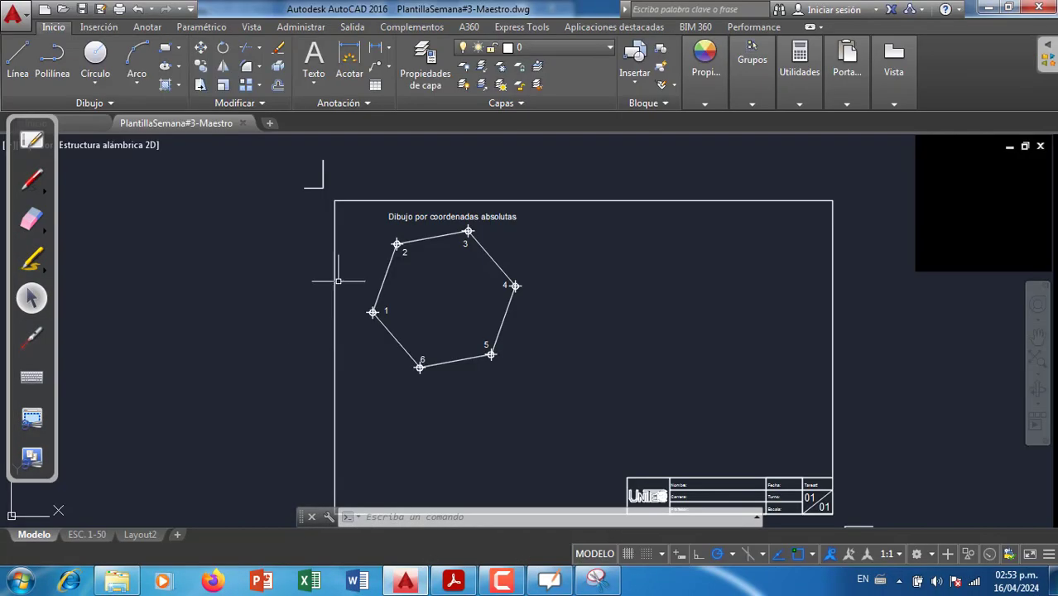
{"action": "scroll", "coordinate": [323, 272], "scroll_direction": "down", "scroll_amount": 4}
{"action": "scroll", "coordinate": [258, 303], "scroll_direction": "down", "scroll_amount": 3}
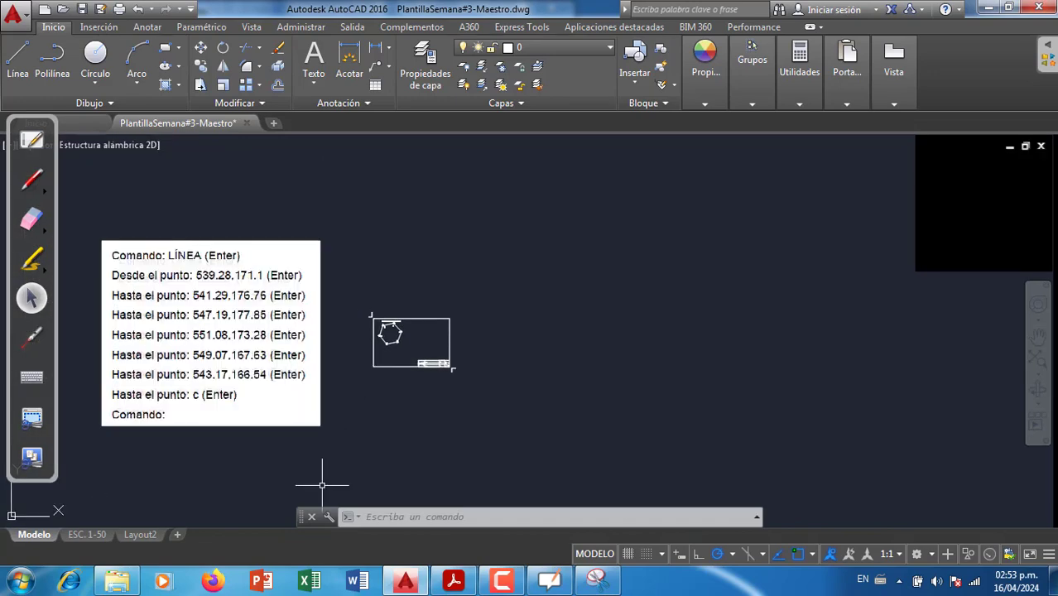
{"action": "left_click_drag", "start_coordinate": [224, 307], "coordinate": [195, 310]}
{"action": "key", "text": "Delete"}
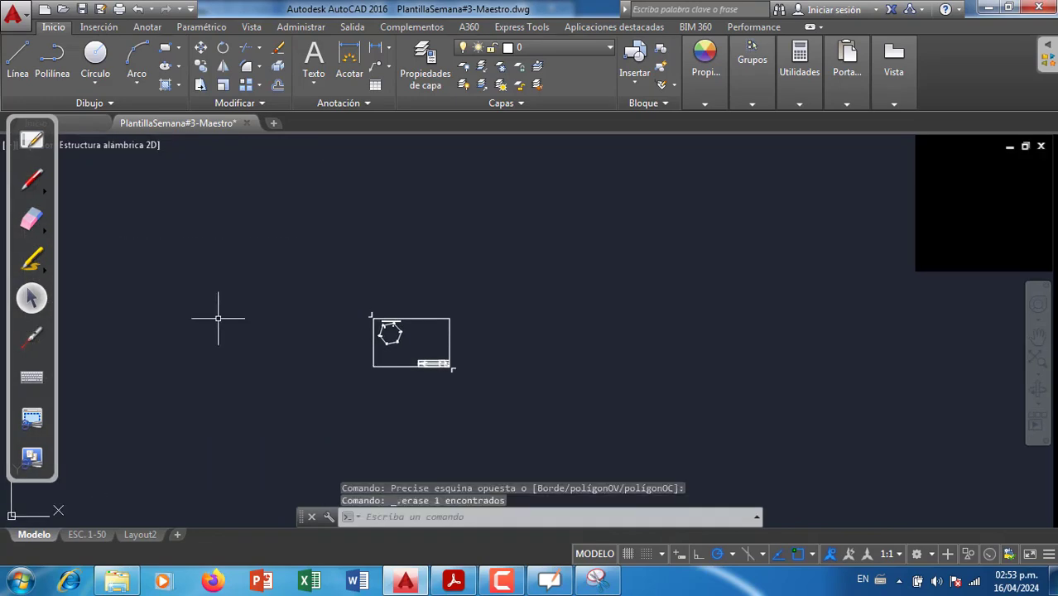
- Paste the captured relative-coordinate command list beside the drawing frame and select the image
{"action": "key", "text": "ctrl+v"}
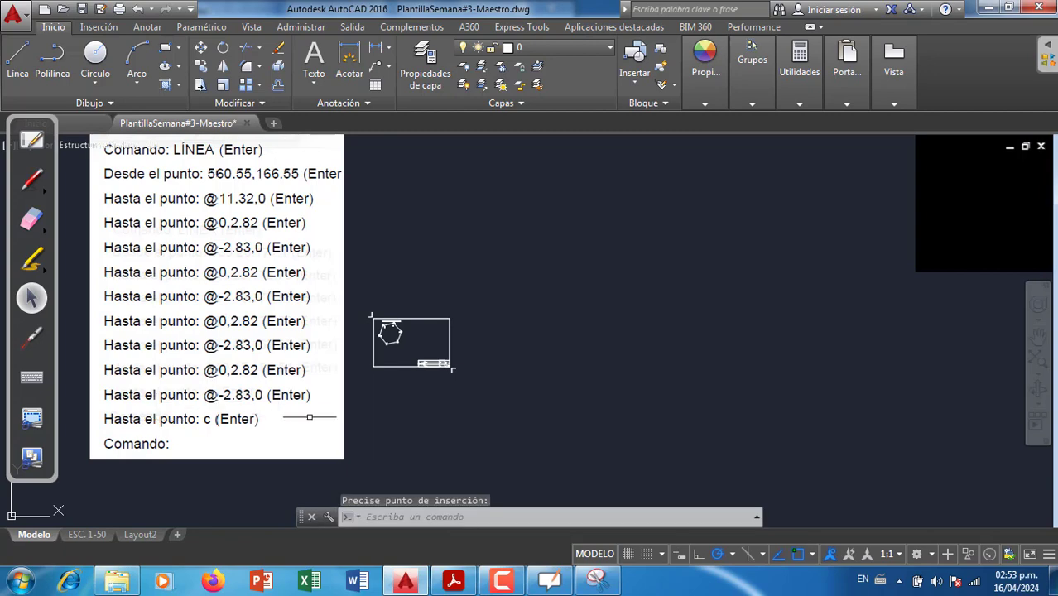
{"action": "left_click", "coordinate": [412, 421]}
{"action": "left_click", "coordinate": [459, 476]}
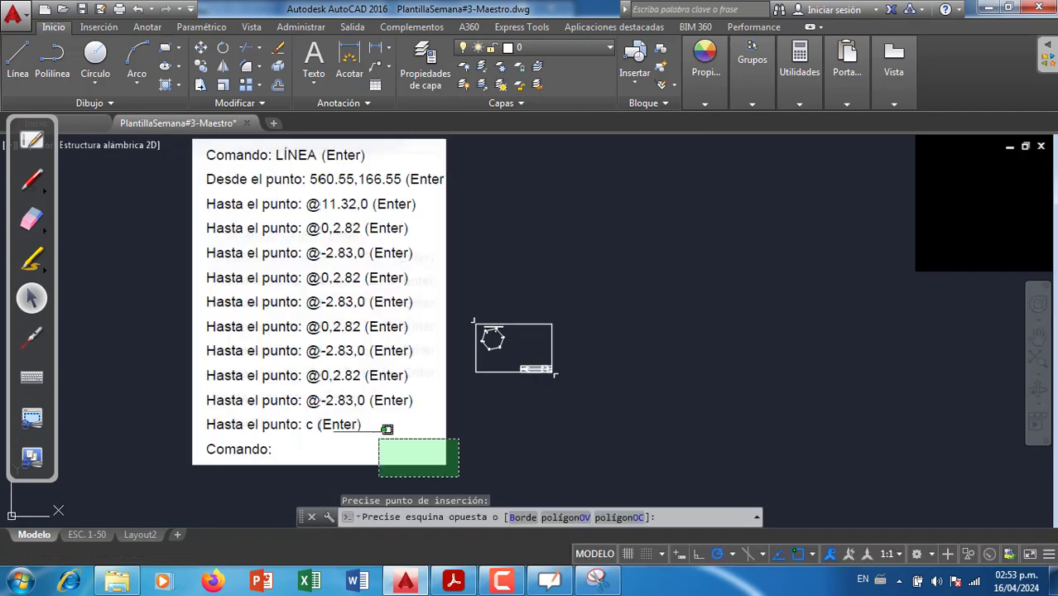
{"action": "left_click", "coordinate": [385, 430]}
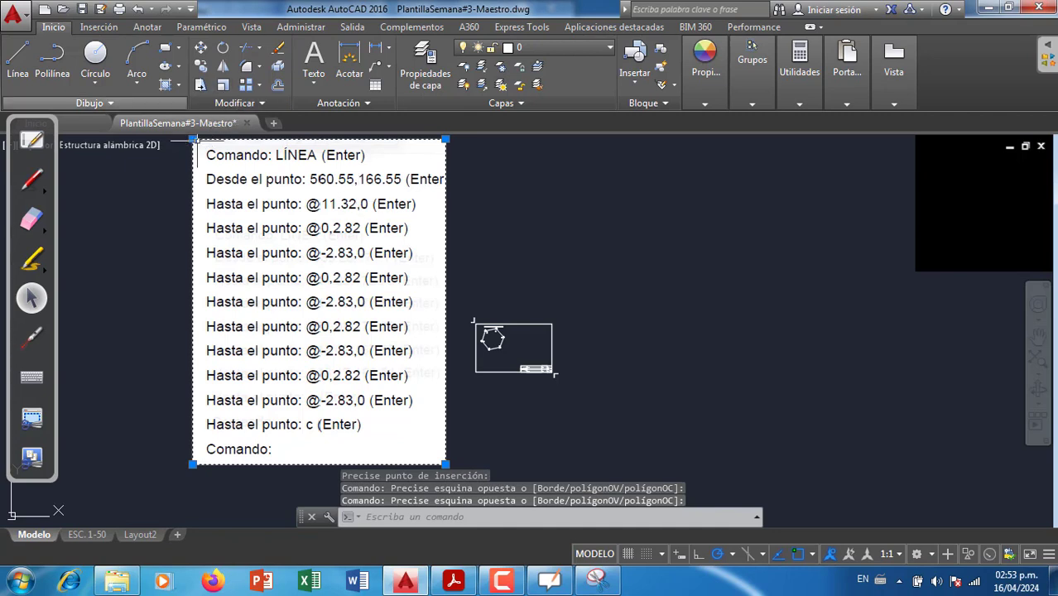
- Circle the Modificar tools with the green annotation pen and erase the circle
{"action": "left_click", "coordinate": [31, 179]}
{"action": "mouse_move", "coordinate": [248, 30]}
{"action": "left_mouse_down"}
{"action": "mouse_move", "coordinate": [244, 110]}
{"action": "mouse_move", "coordinate": [263, 35]}
{"action": "left_mouse_up"}
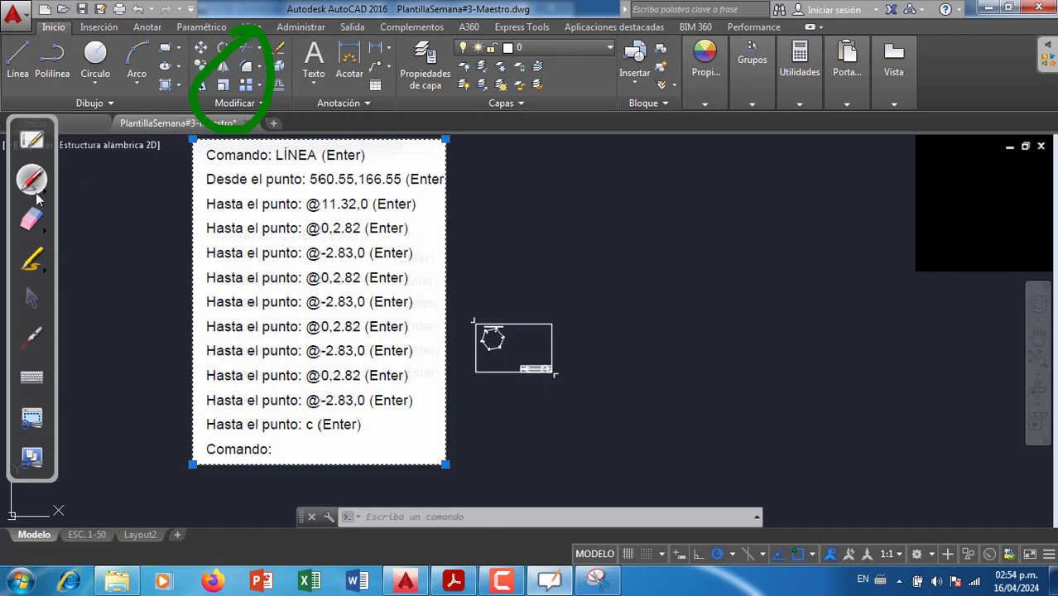
{"action": "left_click", "coordinate": [31, 144]}
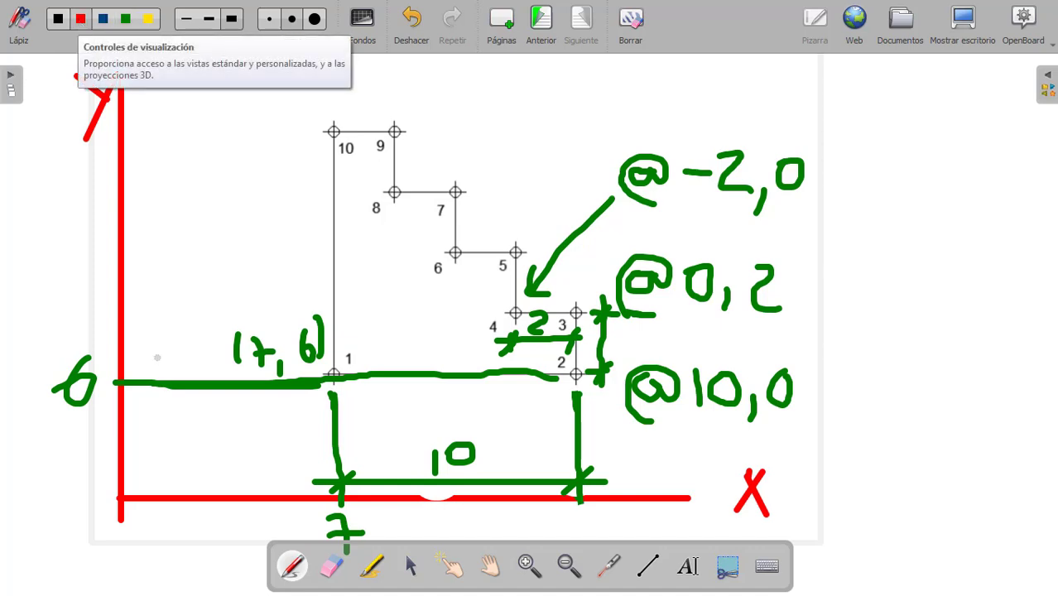
{"action": "left_click", "coordinate": [970, 24]}
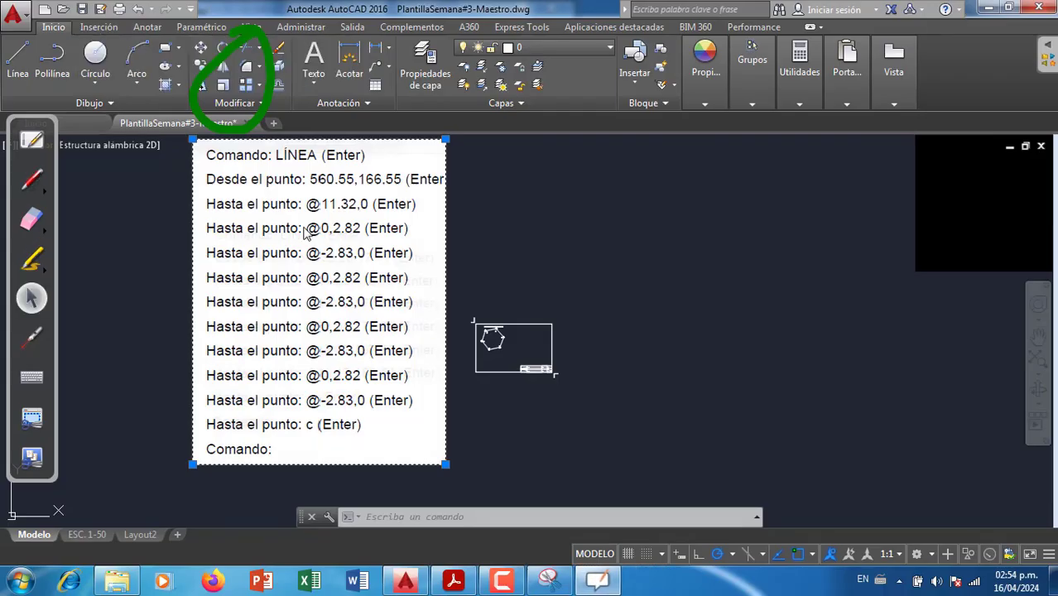
{"action": "left_click", "coordinate": [43, 221]}
{"action": "mouse_move", "coordinate": [217, 114]}
{"action": "left_mouse_down"}
{"action": "mouse_move", "coordinate": [203, 58]}
{"action": "mouse_move", "coordinate": [273, 82]}
{"action": "mouse_move", "coordinate": [263, 46]}
{"action": "mouse_move", "coordinate": [263, 83]}
{"action": "mouse_move", "coordinate": [199, 103]}
{"action": "left_mouse_up"}
{"action": "left_click", "coordinate": [31, 179]}
{"action": "left_click", "coordinate": [33, 220]}
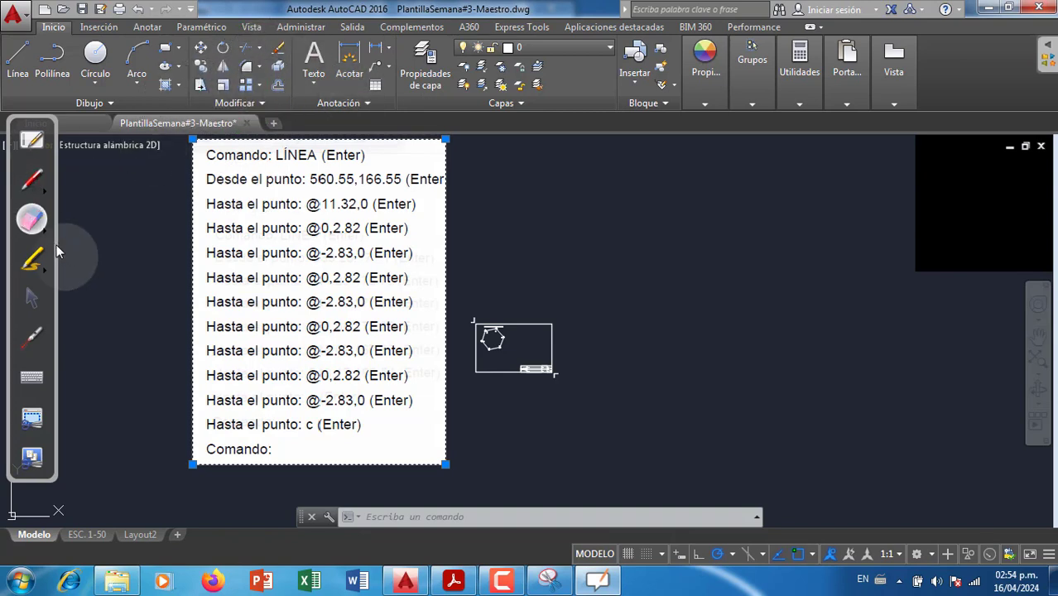
- Scale the pasted command-list image by a factor of 0.5 from its lower-left corner
{"action": "left_click", "coordinate": [34, 302]}
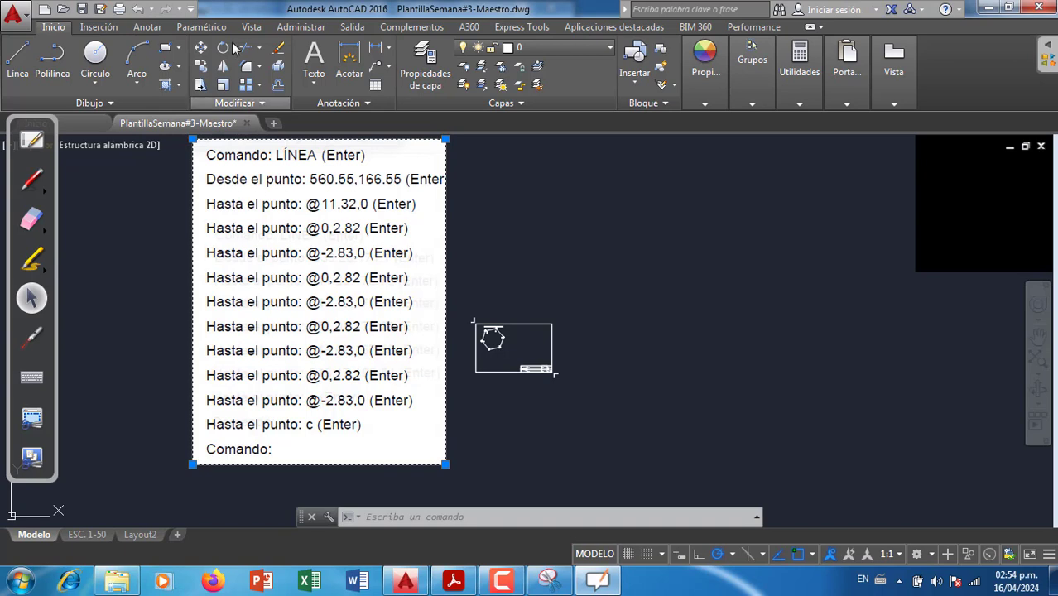
{"action": "left_click", "coordinate": [222, 85]}
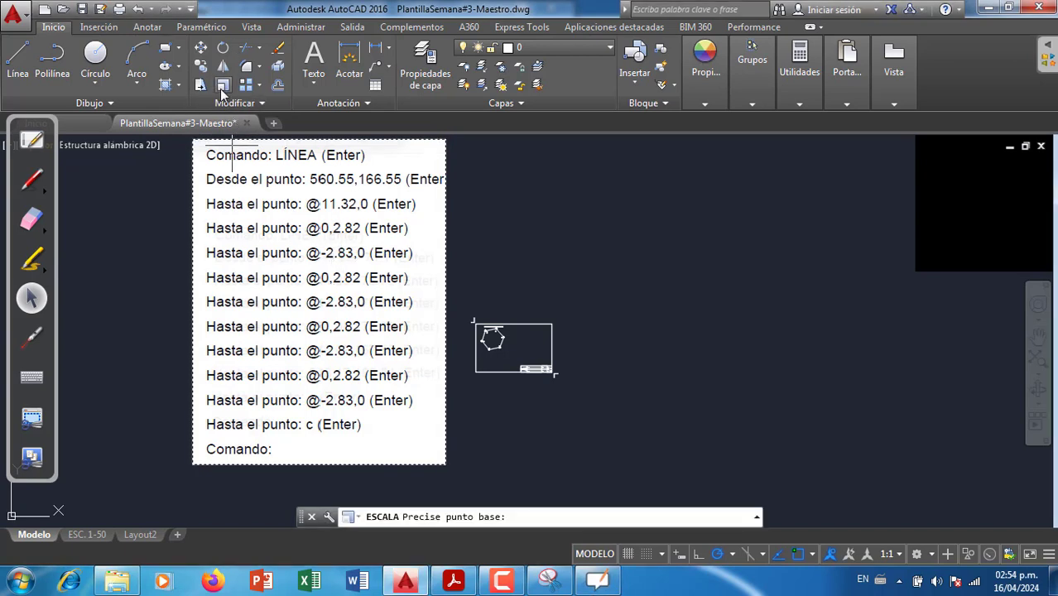
{"action": "left_click", "coordinate": [223, 89]}
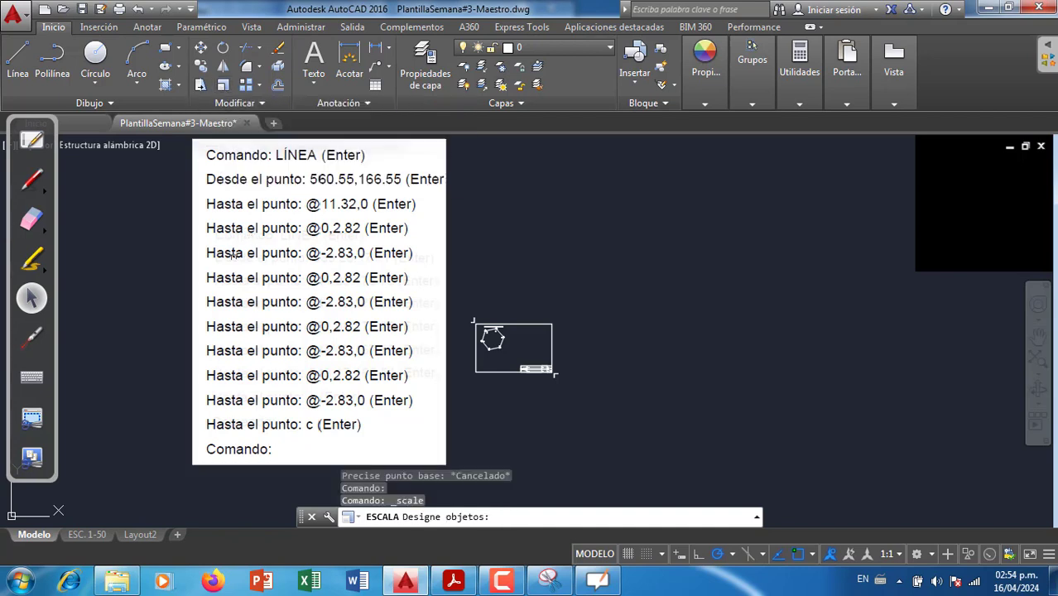
{"action": "left_click", "coordinate": [451, 251]}
{"action": "left_click", "coordinate": [242, 222]}
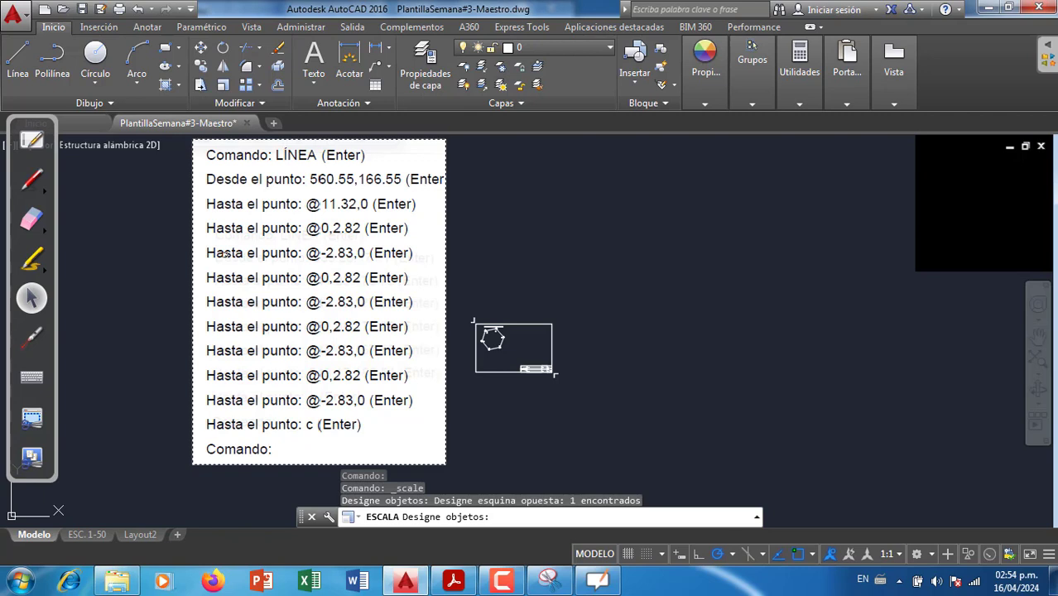
{"action": "key", "text": "Return"}
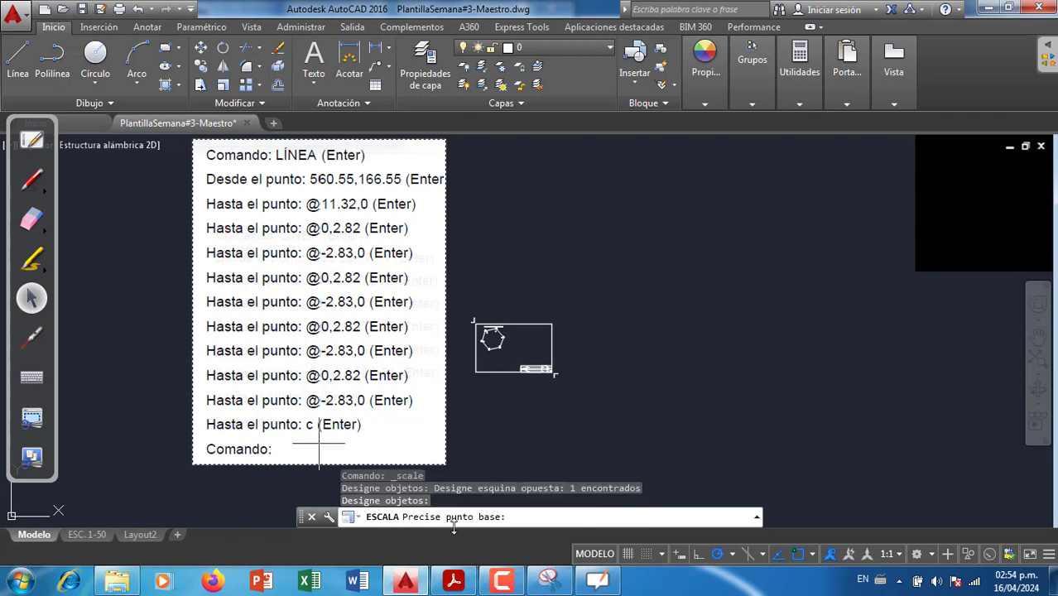
{"action": "left_click", "coordinate": [196, 464]}
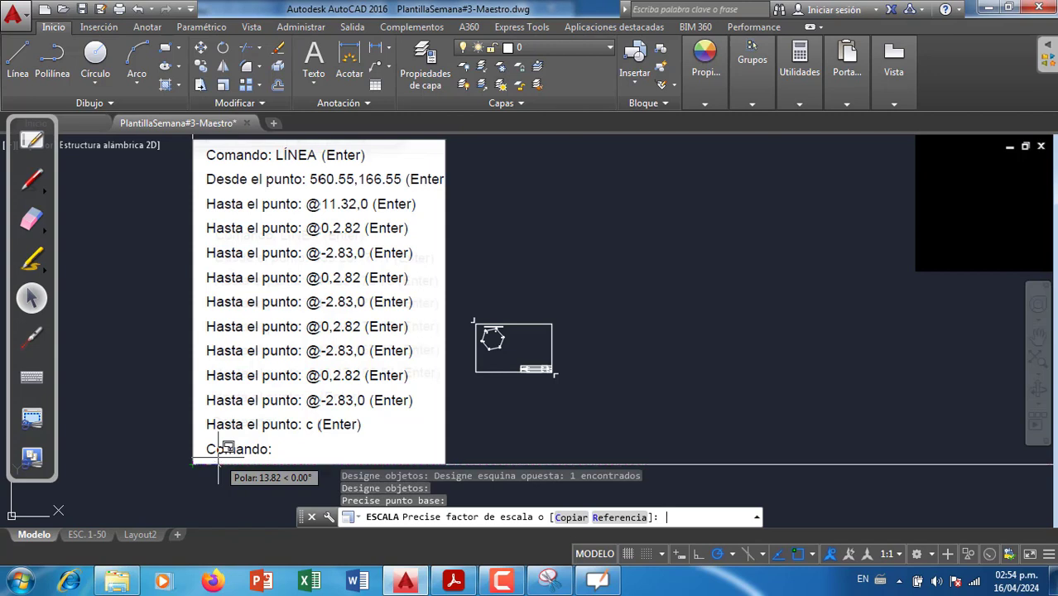
{"action": "type", "text": "0.5"}
{"action": "key", "text": "Return"}
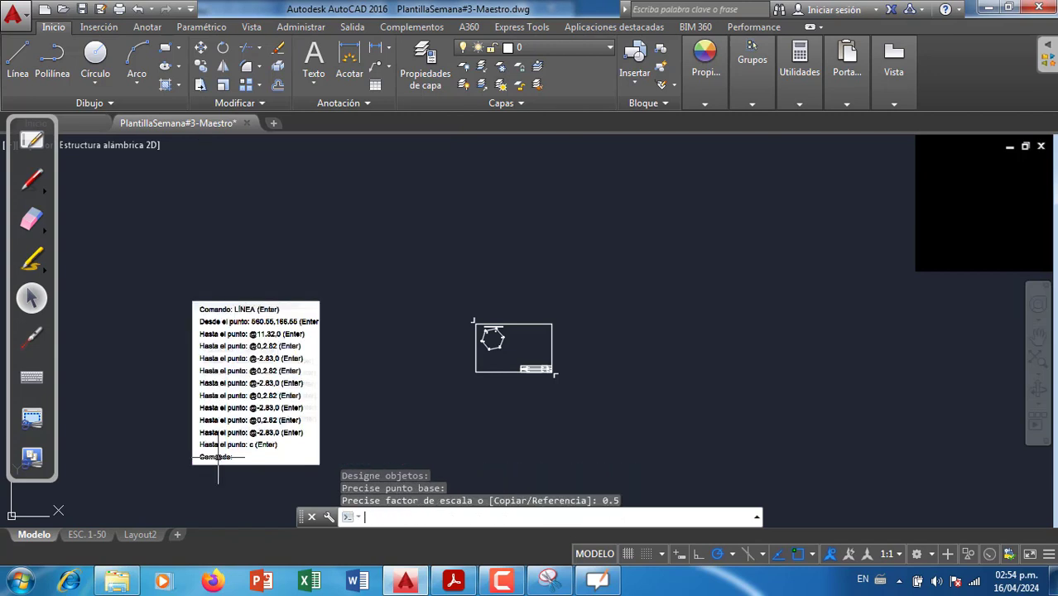
- Move the scaled command-list image closer to the drawing frame, using its lower-left corner as base point
{"action": "left_click", "coordinate": [200, 47]}
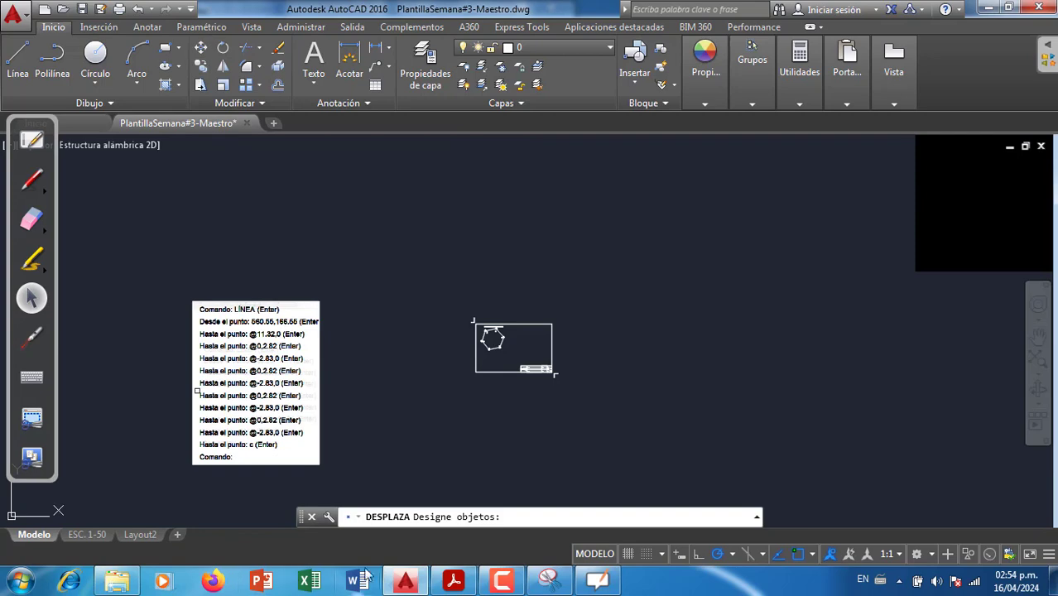
{"action": "left_click", "coordinate": [199, 439]}
{"action": "left_click", "coordinate": [190, 444]}
{"action": "key", "text": "Return"}
{"action": "left_click", "coordinate": [192, 464]}
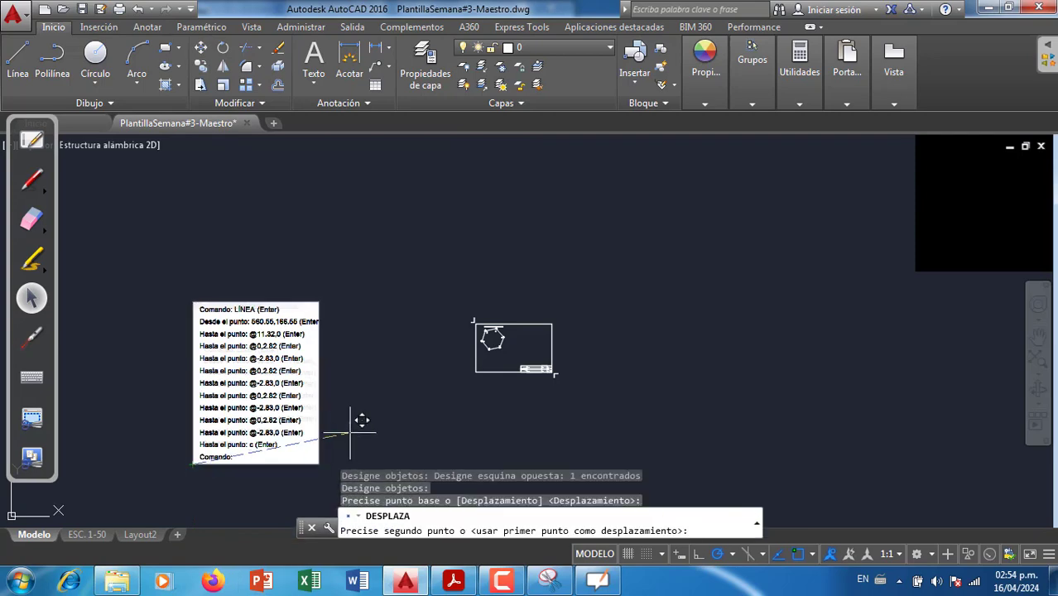
{"action": "left_click", "coordinate": [298, 442]}
- Start the LINEA command with the coordinate list and the drawing frame both in view
{"action": "scroll", "coordinate": [443, 373], "scroll_direction": "up", "scroll_amount": 4}
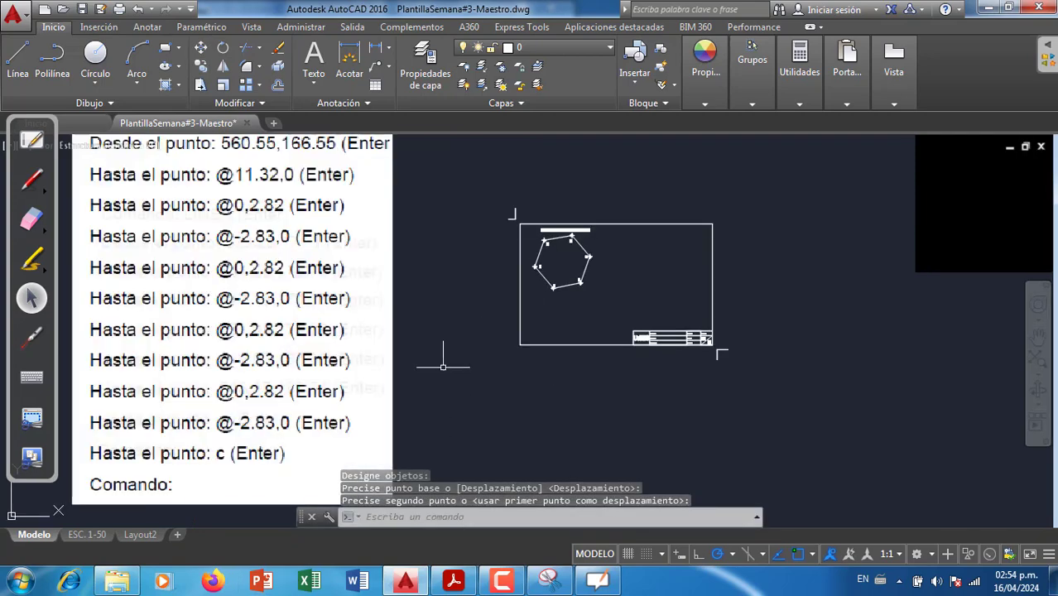
{"action": "scroll", "coordinate": [463, 362], "scroll_direction": "down", "scroll_amount": 1}
{"action": "scroll", "coordinate": [480, 366], "scroll_direction": "down", "scroll_amount": 2}
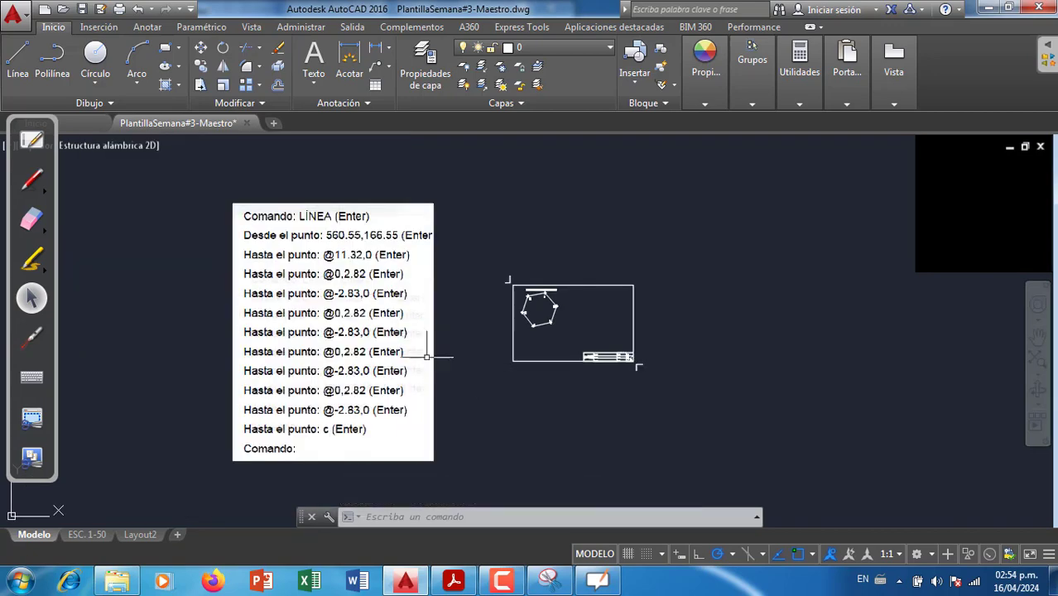
{"action": "scroll", "coordinate": [482, 361], "scroll_direction": "up", "scroll_amount": 2}
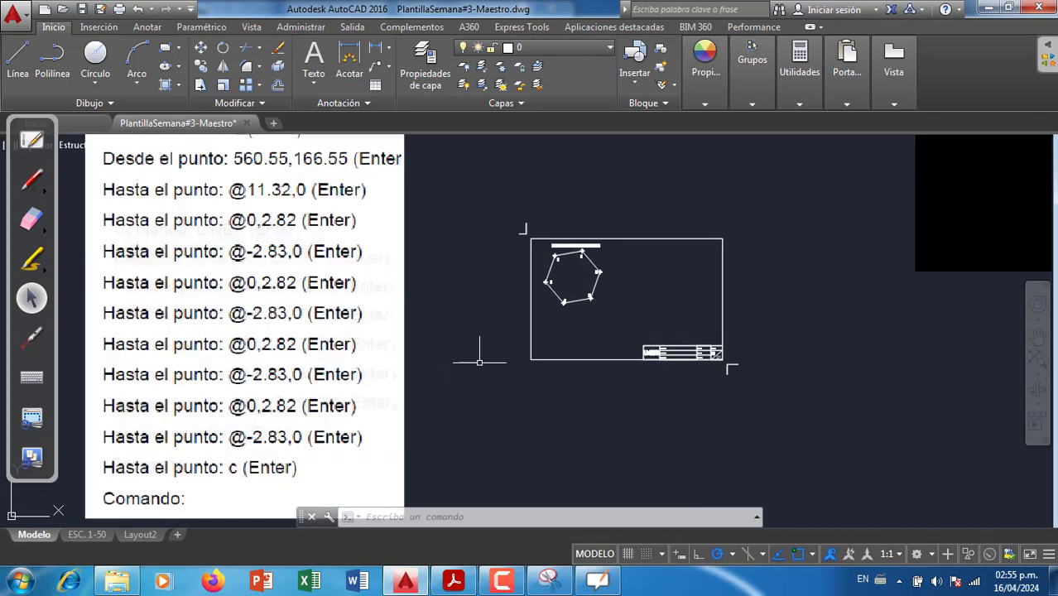
{"action": "mouse_move", "coordinate": [557, 343]}
{"action": "middle_mouse_down"}
{"action": "mouse_move", "coordinate": [584, 349]}
{"action": "mouse_move", "coordinate": [549, 358]}
{"action": "middle_mouse_up"}
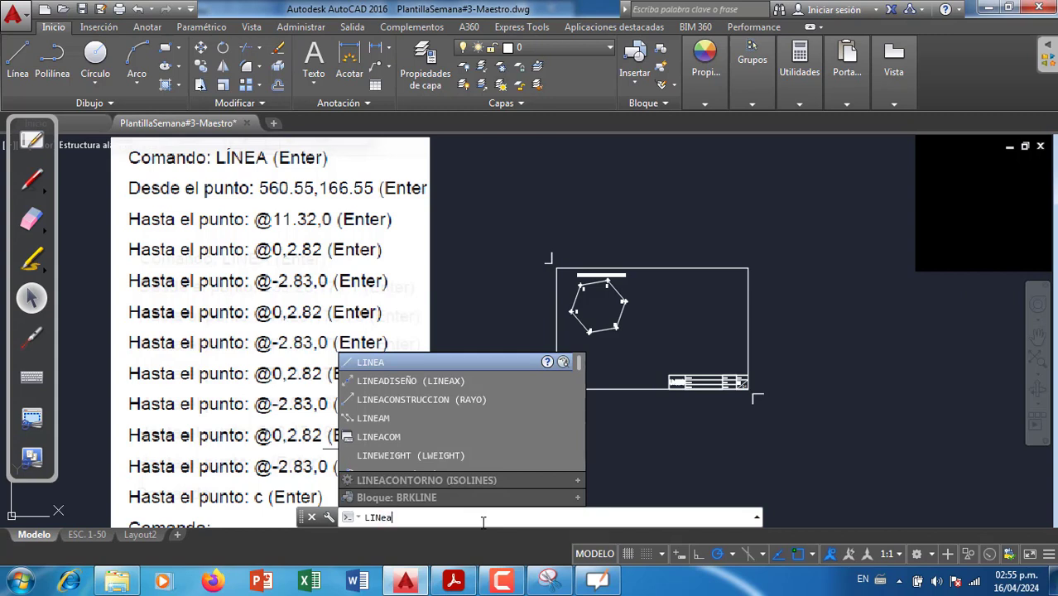
{"action": "type", "text": "ea"}
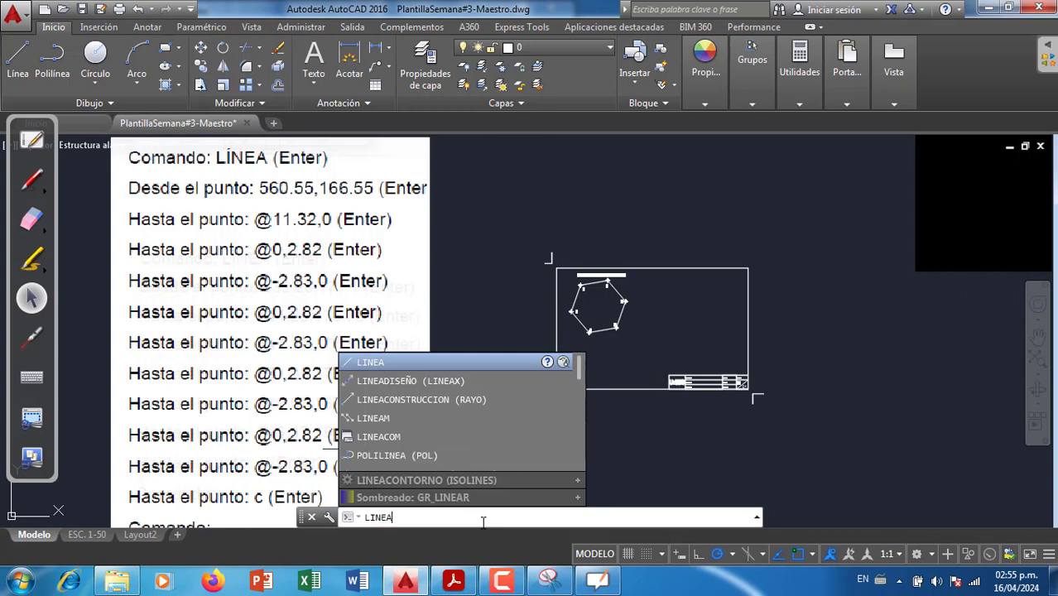
{"action": "key", "text": "Return"}
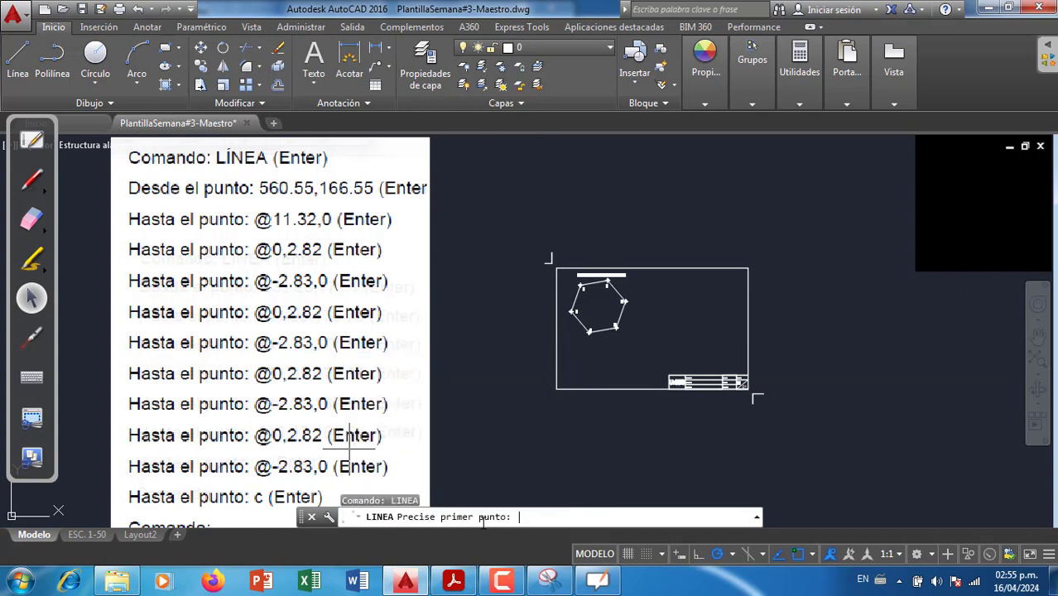
- Circle the first-point prompt with the red annotation pen and erase the circle
{"action": "left_click", "coordinate": [31, 178]}
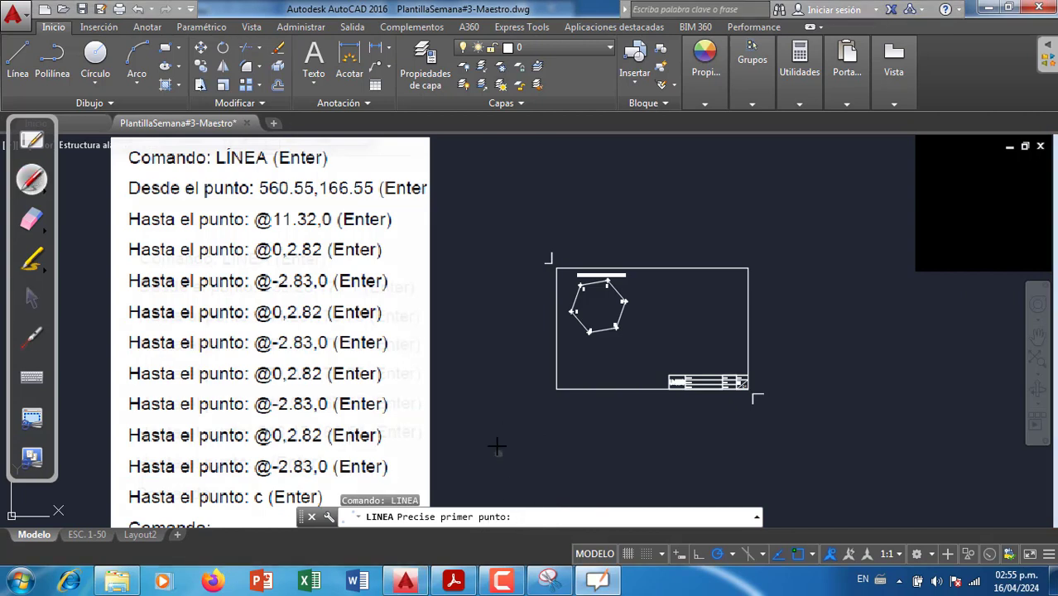
{"action": "mouse_move", "coordinate": [506, 439]}
{"action": "left_mouse_down"}
{"action": "mouse_move", "coordinate": [447, 583]}
{"action": "mouse_move", "coordinate": [502, 495]}
{"action": "left_mouse_up"}
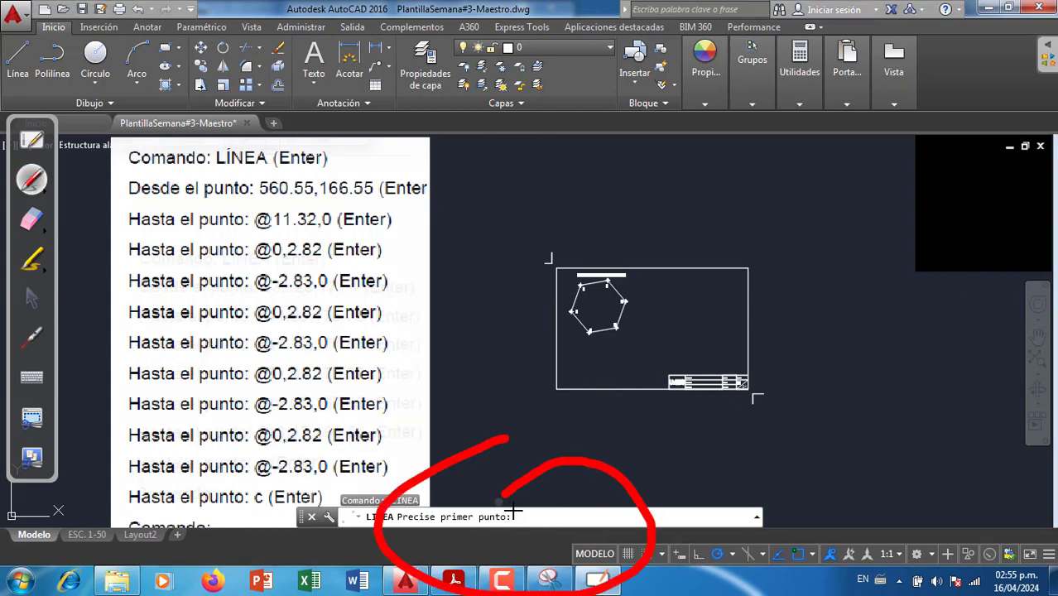
{"action": "left_click", "coordinate": [32, 219]}
{"action": "mouse_move", "coordinate": [395, 517]}
{"action": "left_mouse_down"}
{"action": "mouse_move", "coordinate": [418, 465]}
{"action": "mouse_move", "coordinate": [460, 435]}
{"action": "mouse_move", "coordinate": [585, 457]}
{"action": "mouse_move", "coordinate": [406, 550]}
{"action": "mouse_move", "coordinate": [414, 485]}
{"action": "left_mouse_up"}
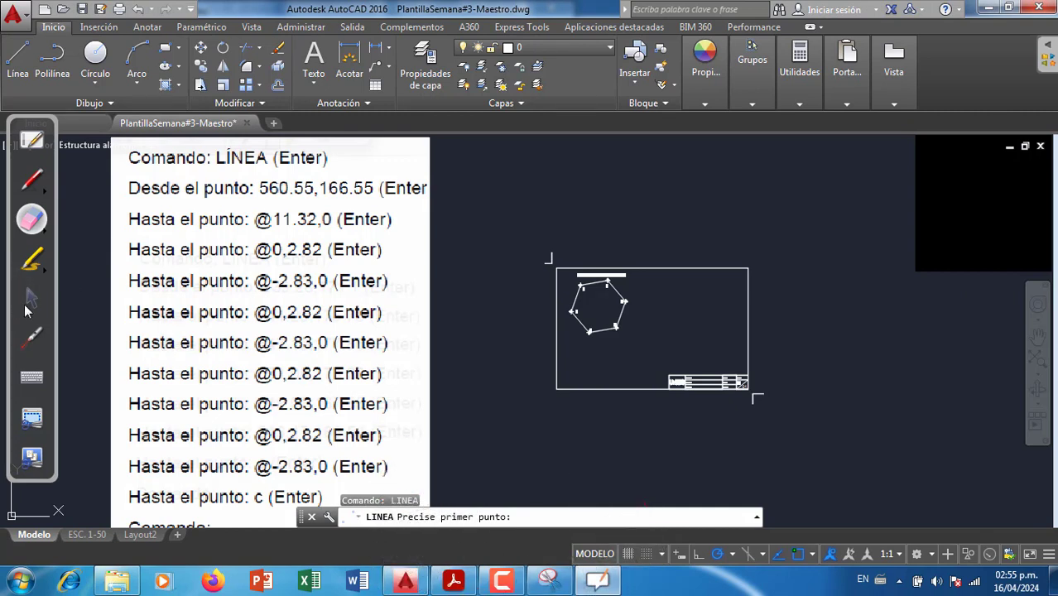
{"action": "key", "text": "Escape"}
- Set the line's first point at 560.55,166.55 and inspect its location inside the drawing frame
{"action": "left_click", "coordinate": [555, 518]}
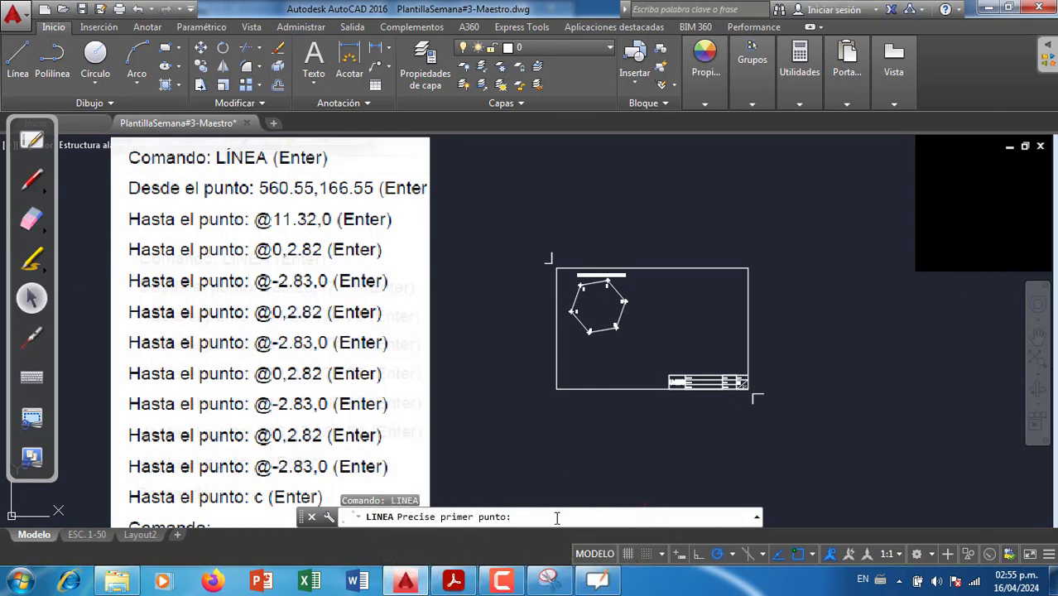
{"action": "type", "text": "560.55,166.55"}
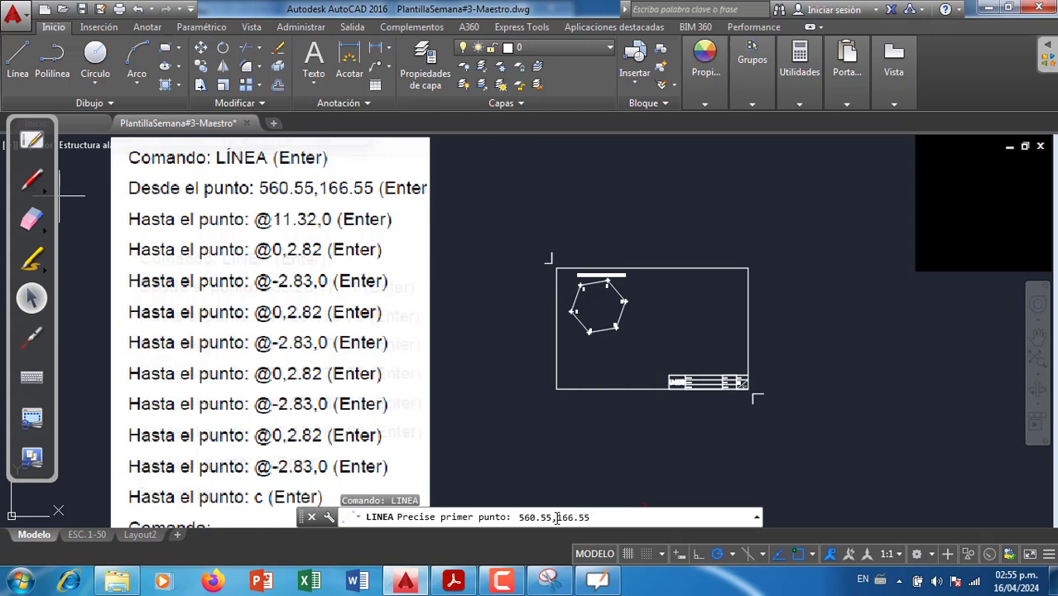
{"action": "key", "text": "Return"}
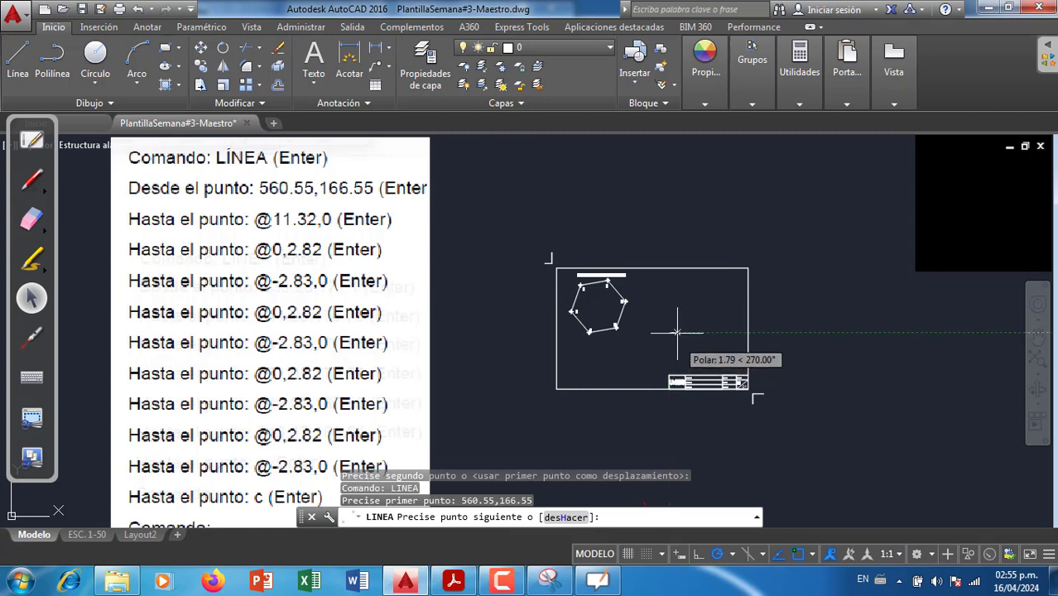
{"action": "scroll", "coordinate": [707, 310], "scroll_direction": "up", "scroll_amount": 2}
{"action": "scroll", "coordinate": [702, 310], "scroll_direction": "up", "scroll_amount": 2}
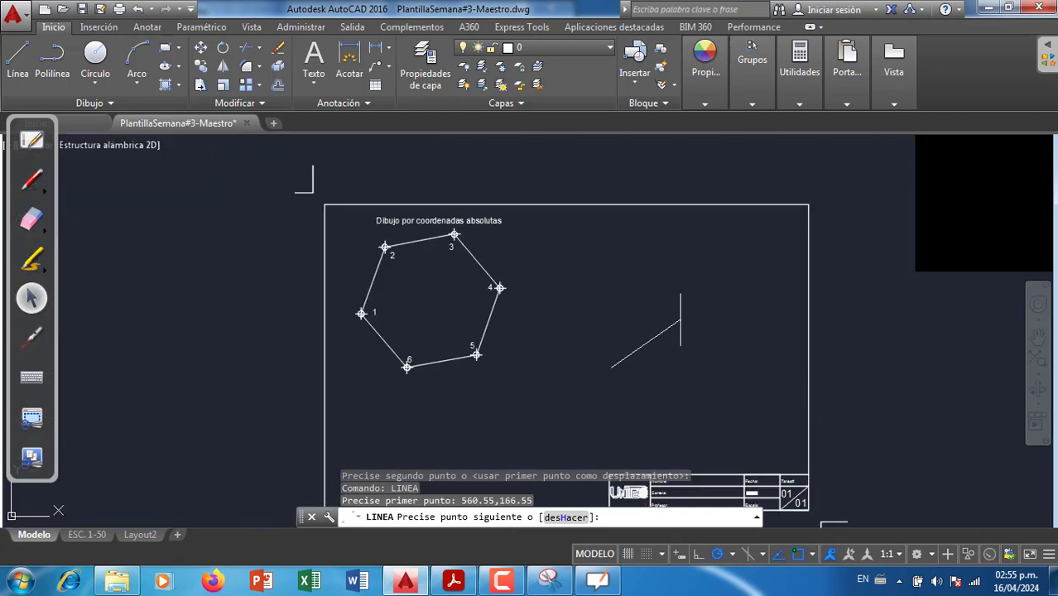
{"action": "scroll", "coordinate": [699, 305], "scroll_direction": "down", "scroll_amount": 4}
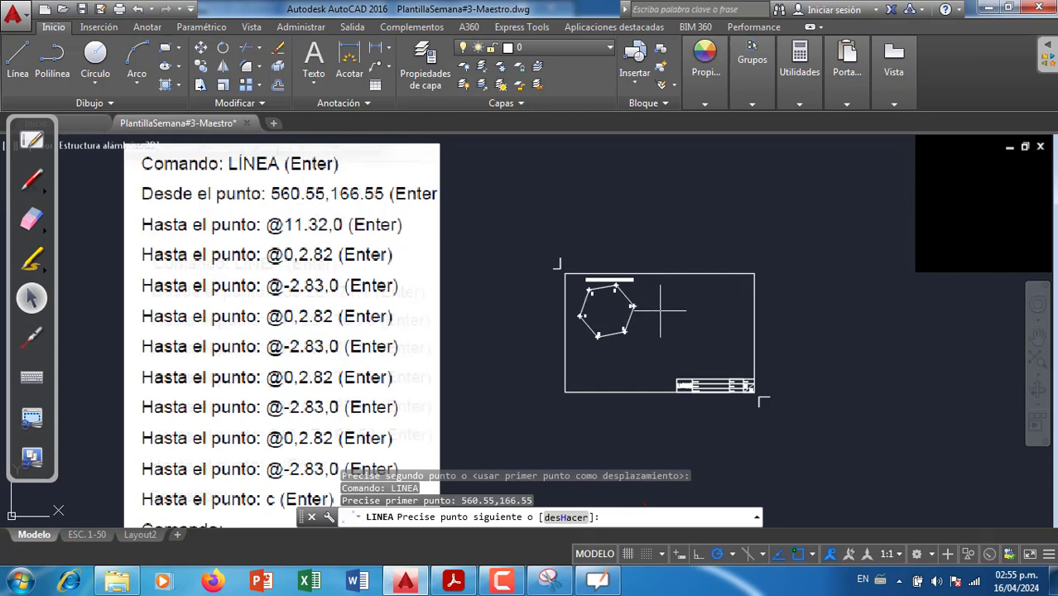
{"action": "left_click", "coordinate": [677, 337]}
{"action": "left_click", "coordinate": [31, 178]}
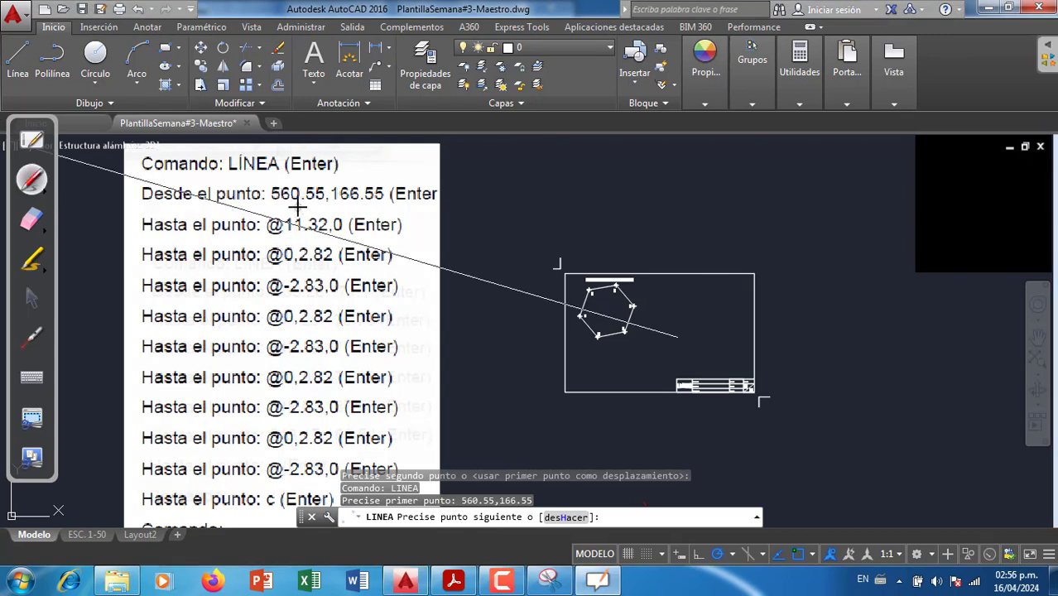
{"action": "mouse_move", "coordinate": [298, 207]}
{"action": "left_mouse_down"}
{"action": "mouse_move", "coordinate": [257, 202]}
{"action": "mouse_move", "coordinate": [348, 248]}
{"action": "mouse_move", "coordinate": [368, 203]}
{"action": "mouse_move", "coordinate": [286, 204]}
{"action": "left_mouse_up"}
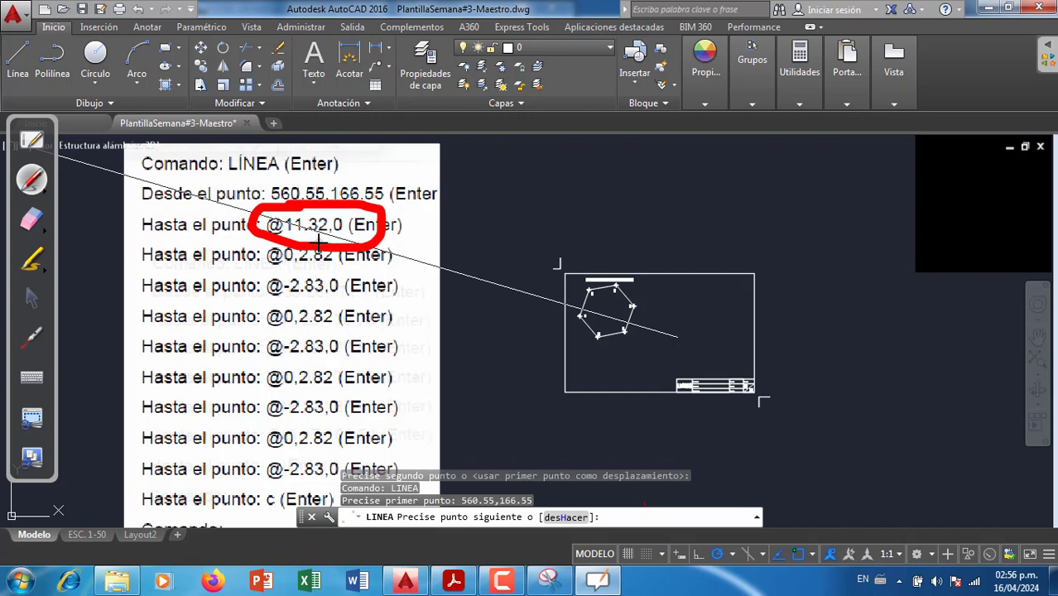
{"action": "left_click", "coordinate": [31, 218]}
{"action": "left_click", "coordinate": [356, 203]}
{"action": "left_click_drag", "start_coordinate": [355, 203], "coordinate": [378, 236]}
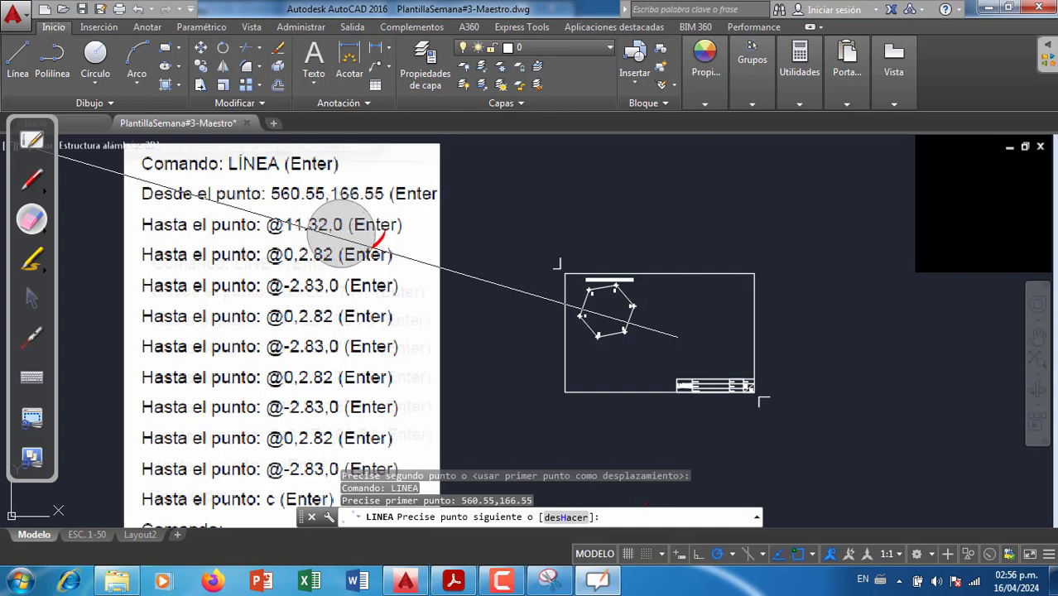
{"action": "left_click", "coordinate": [35, 298]}
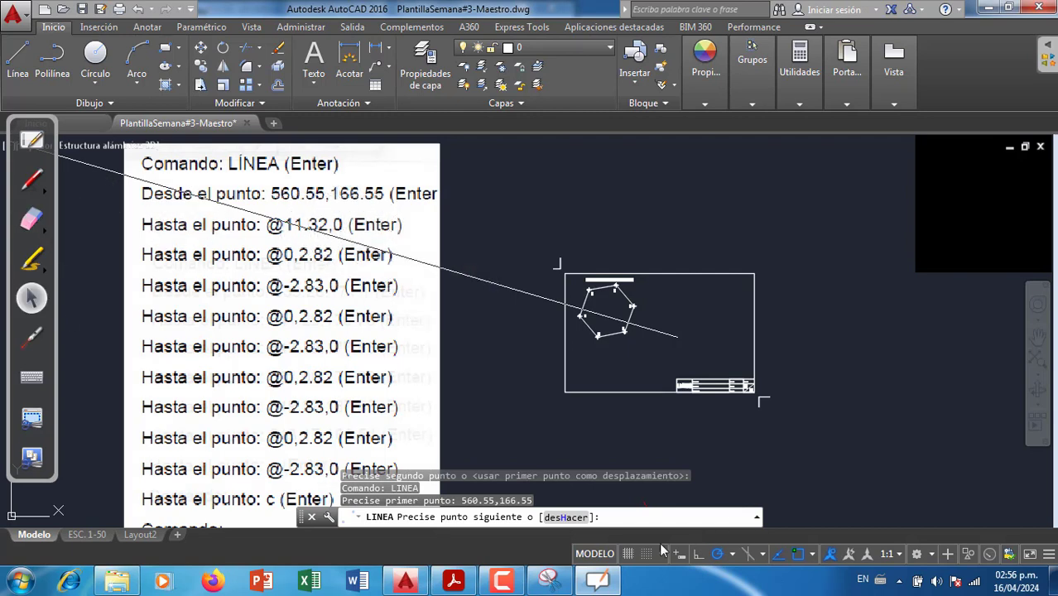
- Circle the next-point prompt with the red annotation pen and erase the circle
{"action": "left_click", "coordinate": [32, 178]}
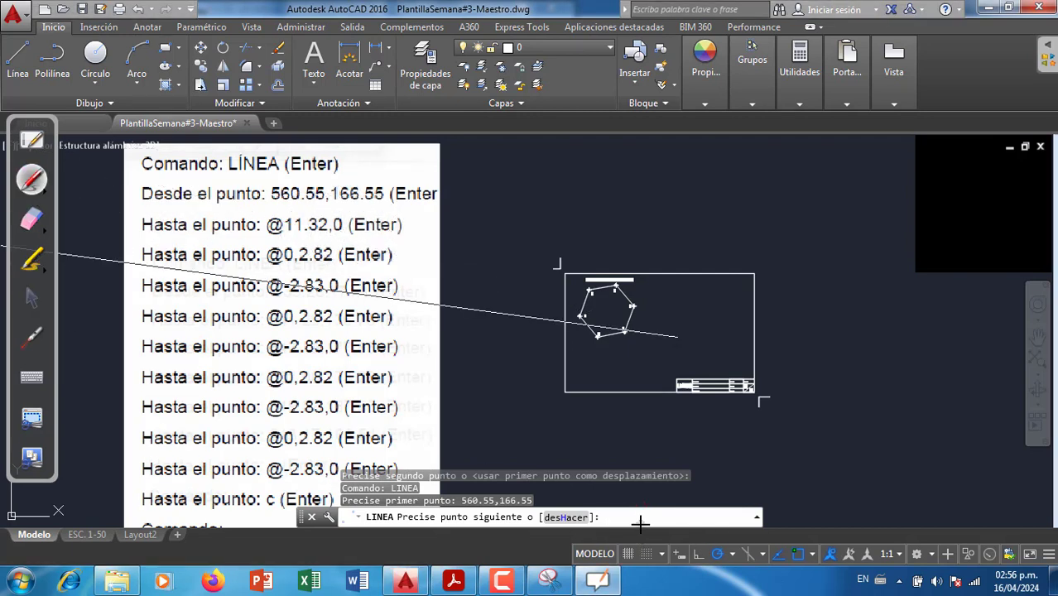
{"action": "mouse_move", "coordinate": [712, 501]}
{"action": "left_mouse_down"}
{"action": "mouse_move", "coordinate": [530, 538]}
{"action": "mouse_move", "coordinate": [644, 523]}
{"action": "mouse_move", "coordinate": [560, 493]}
{"action": "left_mouse_up"}
{"action": "left_click", "coordinate": [33, 218]}
{"action": "left_click", "coordinate": [32, 298]}
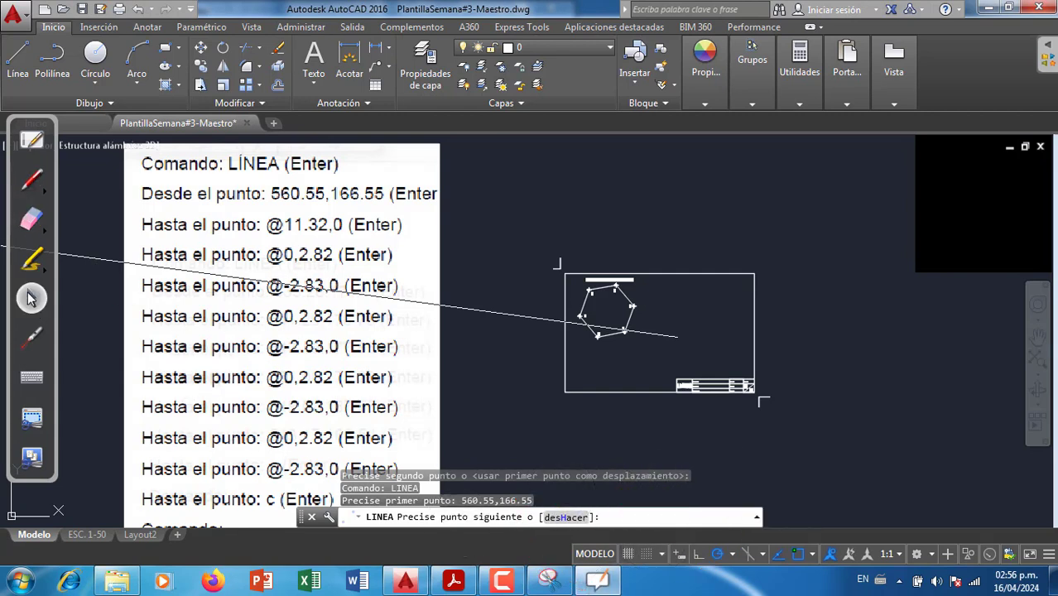
{"action": "left_click", "coordinate": [653, 514]}
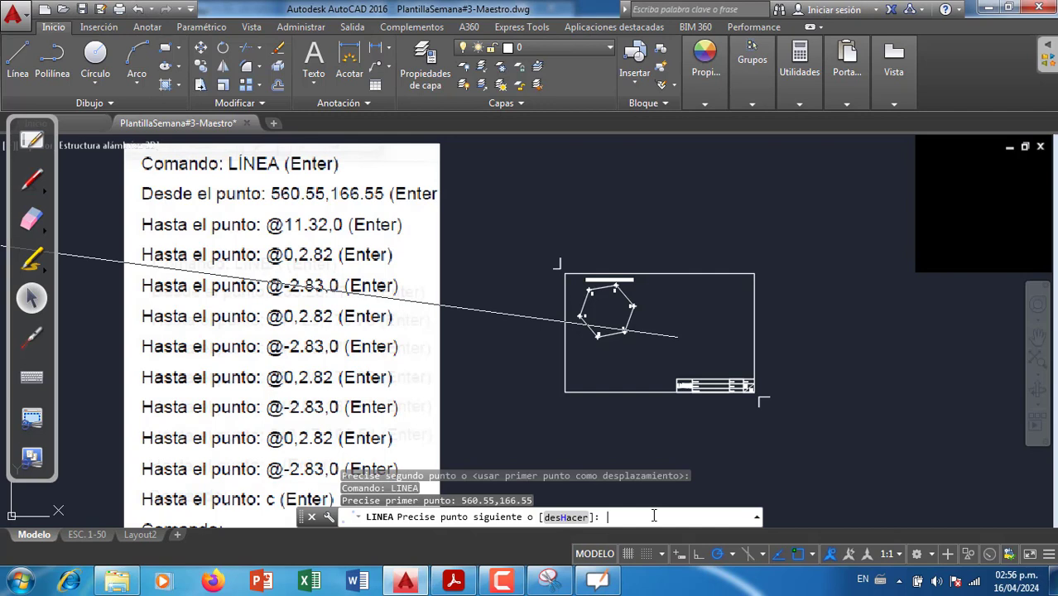
{"action": "key", "text": "alt"}
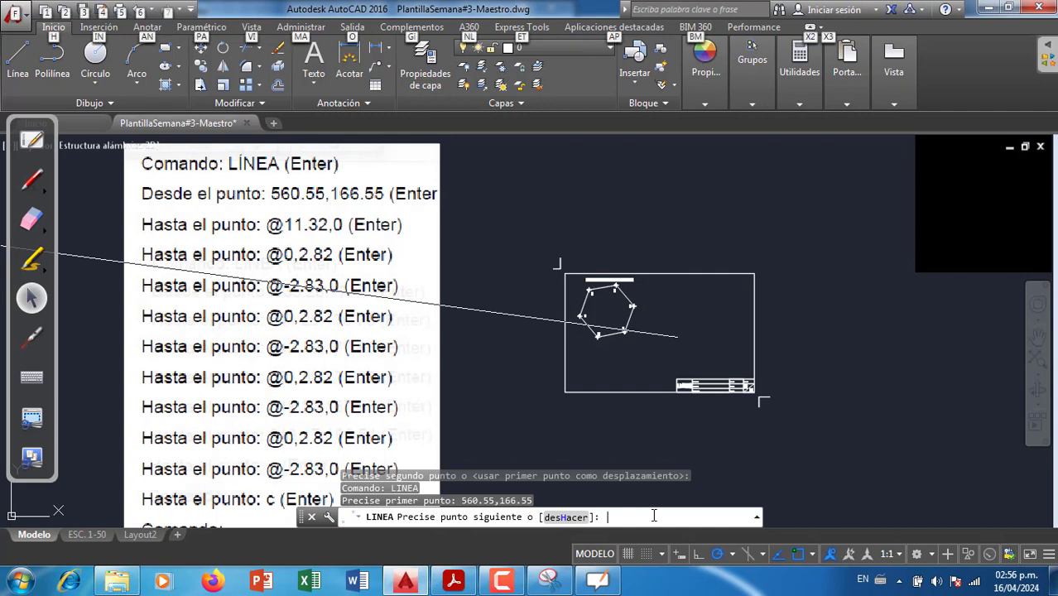
{"action": "key", "text": "alt"}
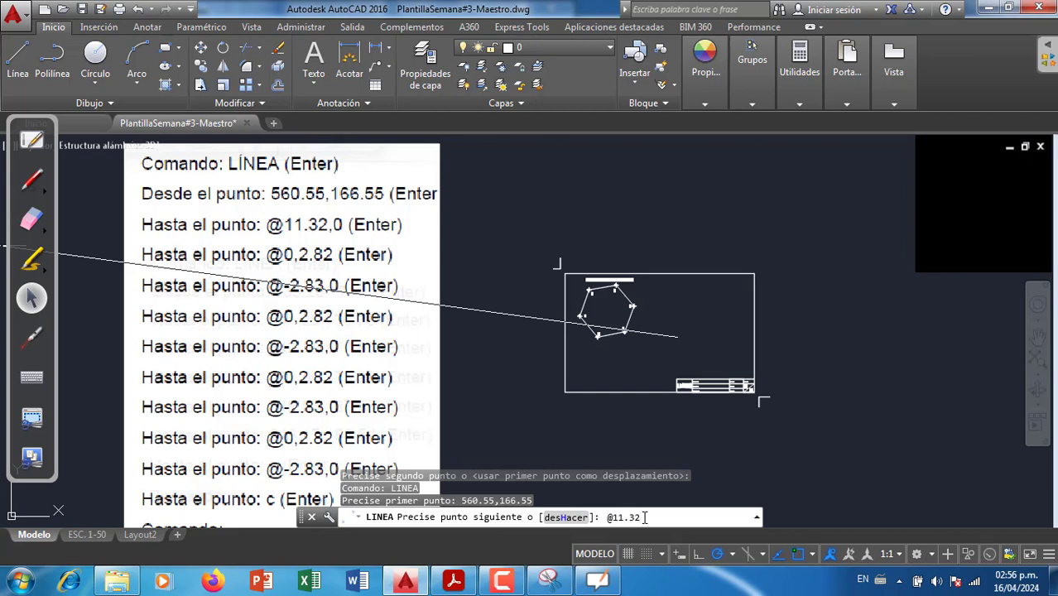
{"action": "type", "text": "@11.32,0"}
{"action": "key", "text": "Return"}
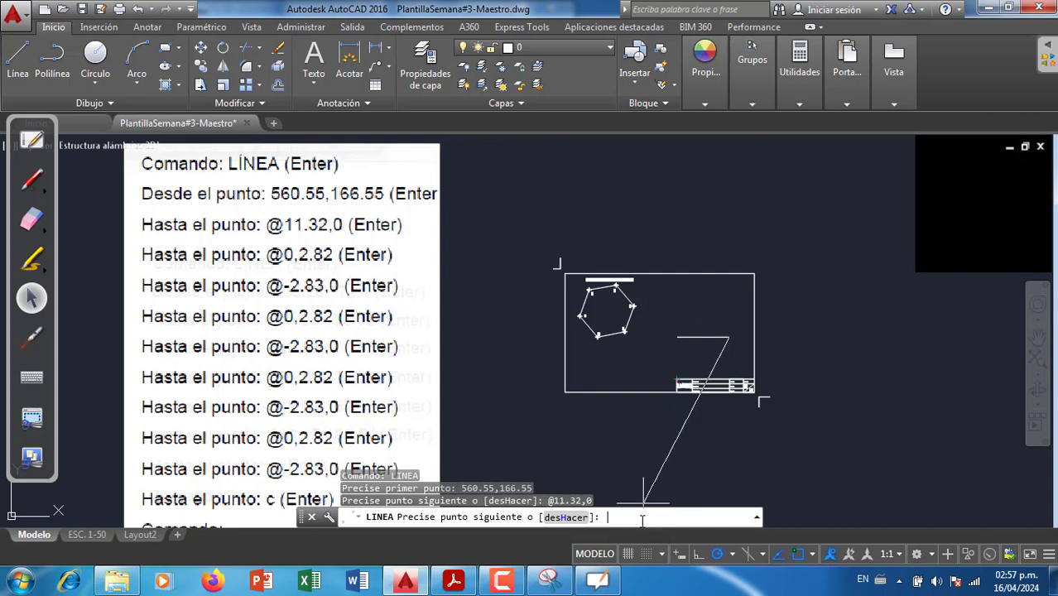
- Continue the line with the first step's riser at @0,2.82 and its tread at @-2.83,0
{"action": "type", "text": "@0,2.82"}
{"action": "key", "text": "Return"}
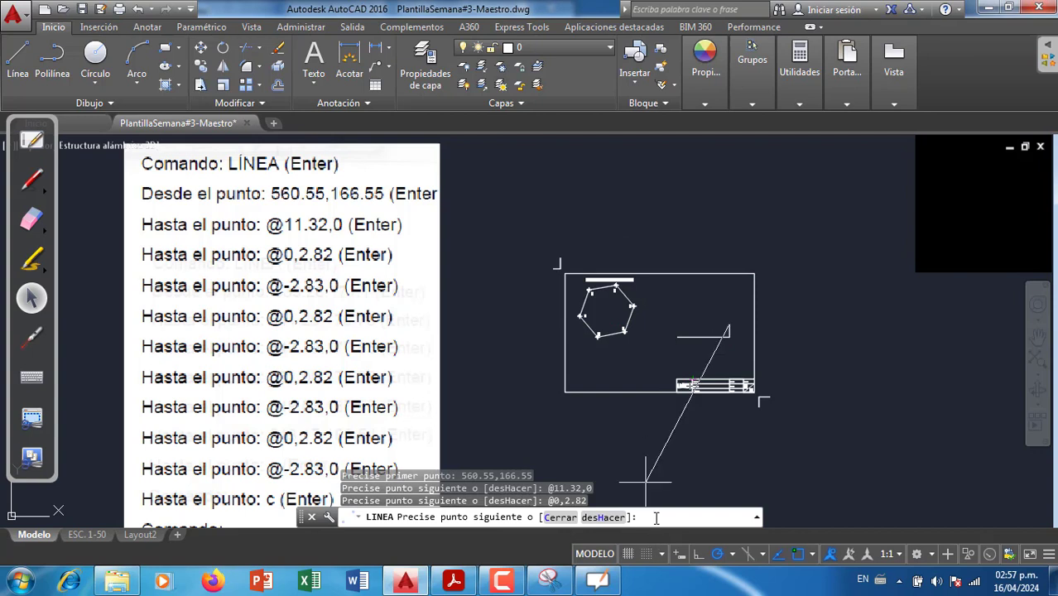
{"action": "type", "text": "@-2.8"}
{"action": "type", "text": ",0"}
{"action": "key", "text": "Return"}
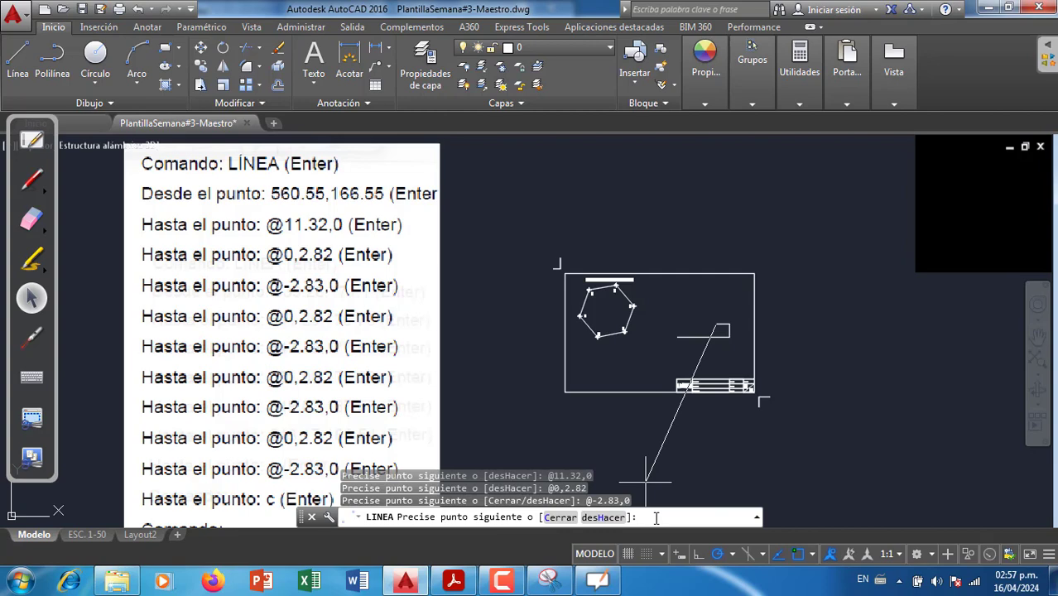
- Continue the line with the second step's riser at @0,2.82 and its tread at @-2.83,0
{"action": "scroll", "coordinate": [770, 336], "scroll_direction": "up", "scroll_amount": 4}
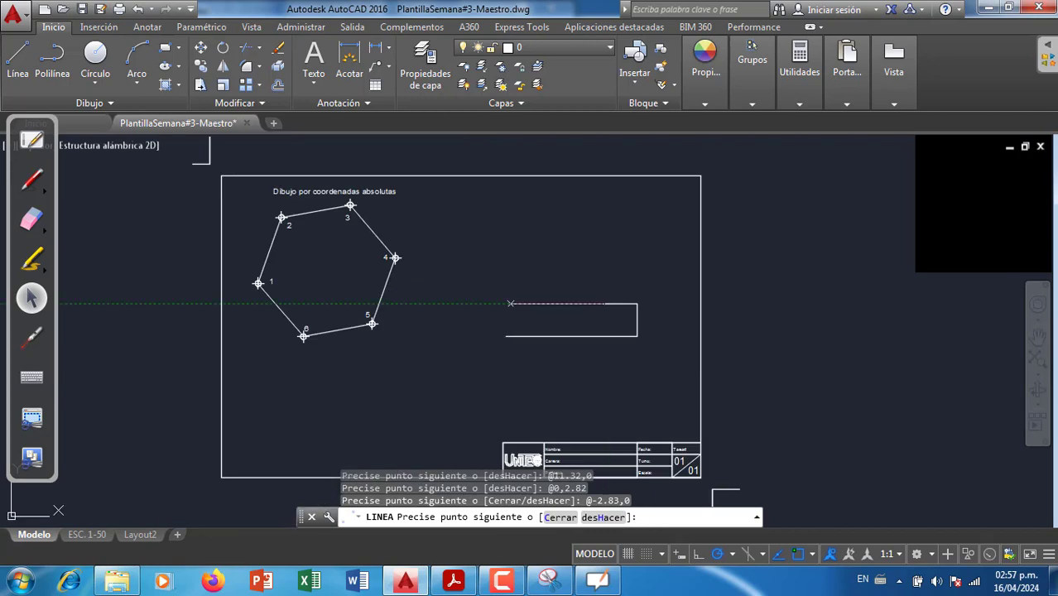
{"action": "scroll", "coordinate": [728, 325], "scroll_direction": "down", "scroll_amount": 2}
{"action": "scroll", "coordinate": [729, 325], "scroll_direction": "down", "scroll_amount": 2}
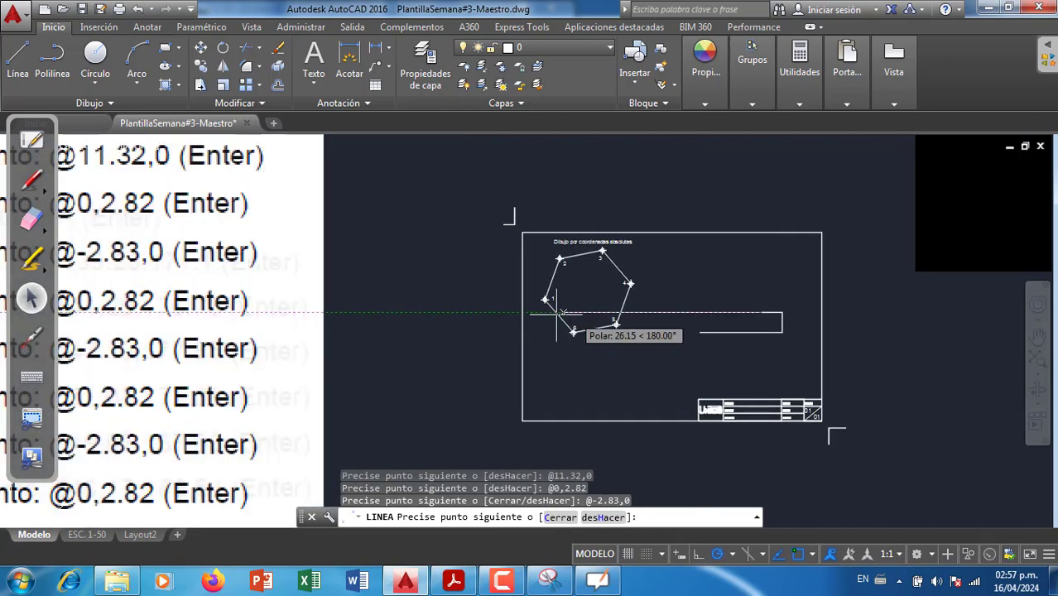
{"action": "scroll", "coordinate": [497, 313], "scroll_direction": "up", "scroll_amount": 2}
{"action": "middle_click_drag", "start_coordinate": [549, 302], "coordinate": [551, 260]}
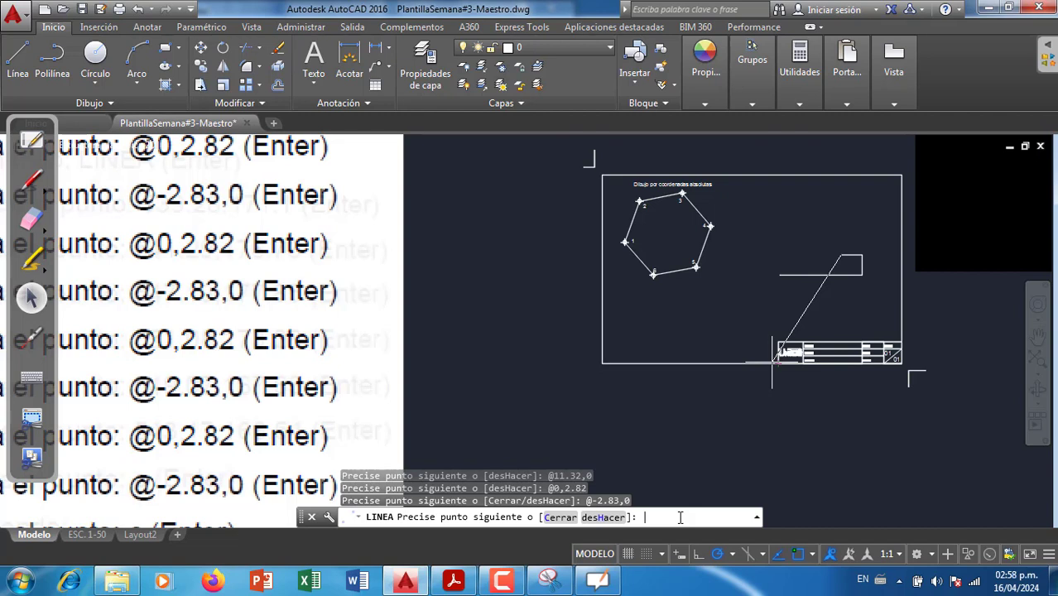
{"action": "type", "text": "@0,2.825"}
{"action": "key", "text": "BackSpace"}
{"action": "key", "text": "Return"}
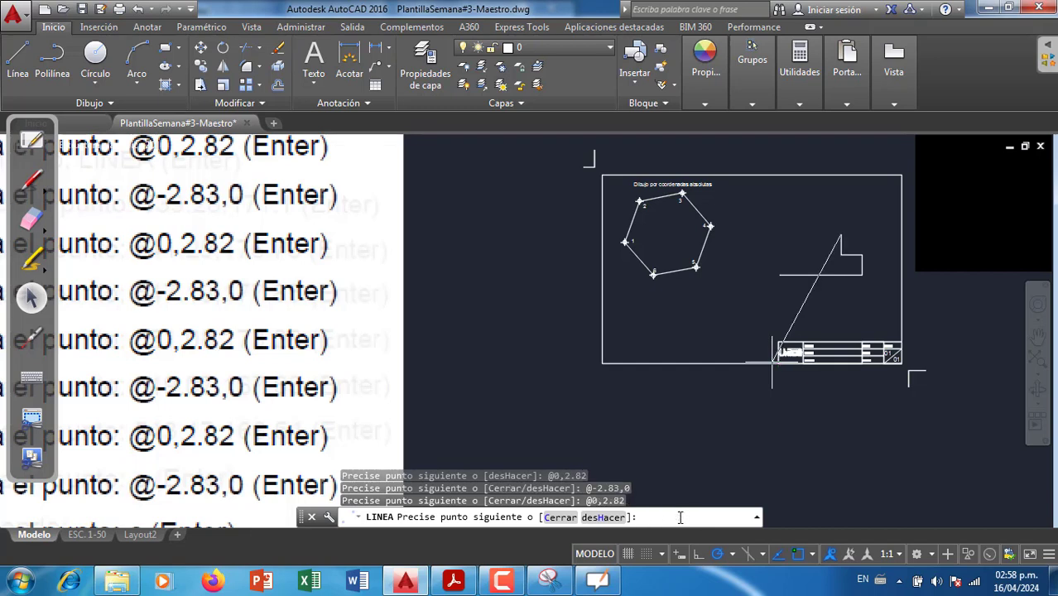
{"action": "type", "text": "@-2.83,0"}
{"action": "key", "text": "Return"}
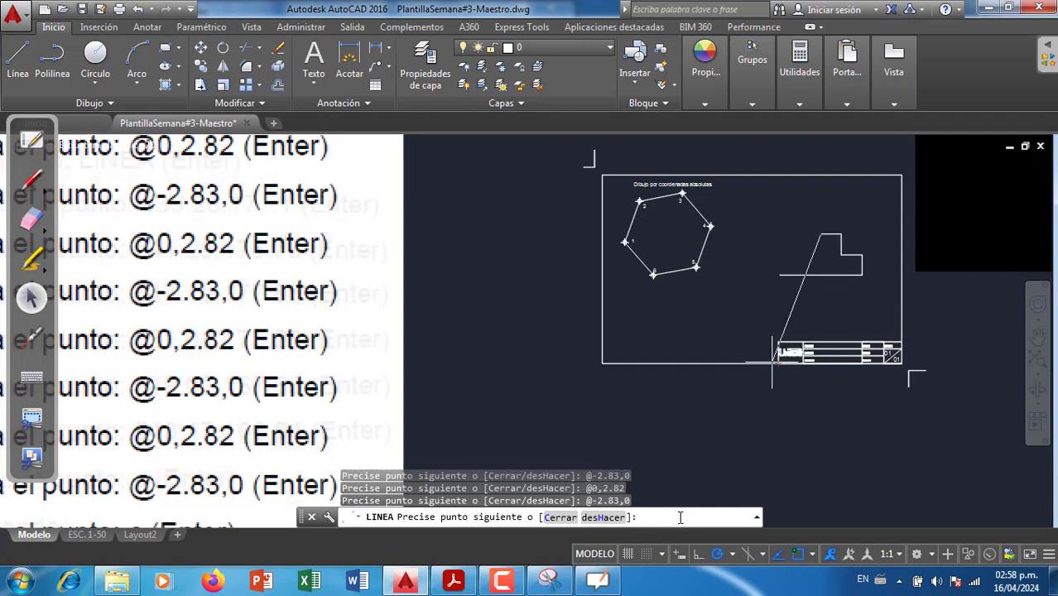
{"action": "type", "text": "@0,2.82"}
{"action": "key", "text": "Return"}
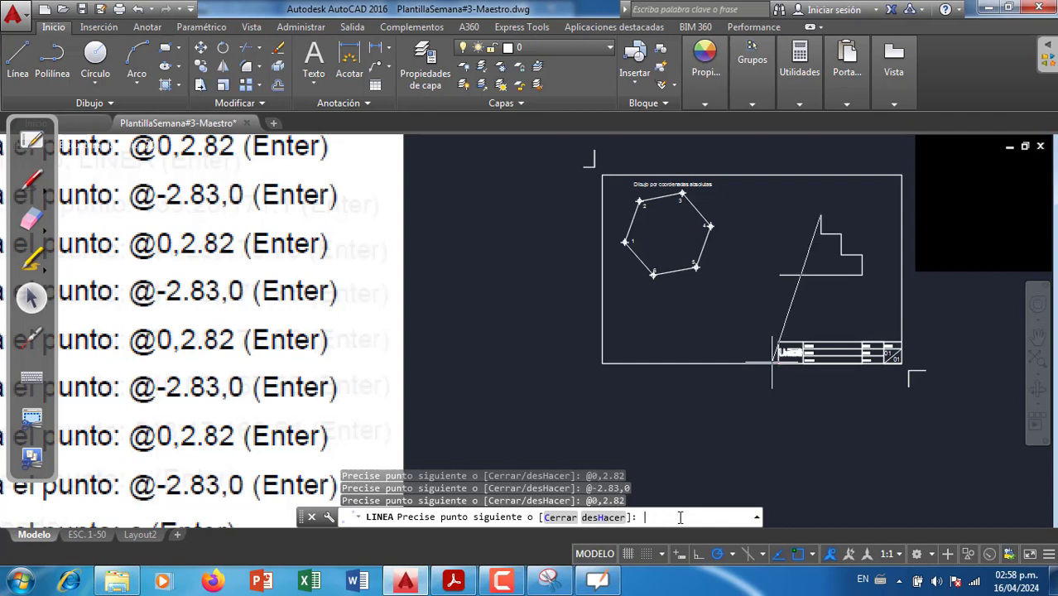
{"action": "type", "text": "@-2.830"}
{"action": "key", "text": "Return"}
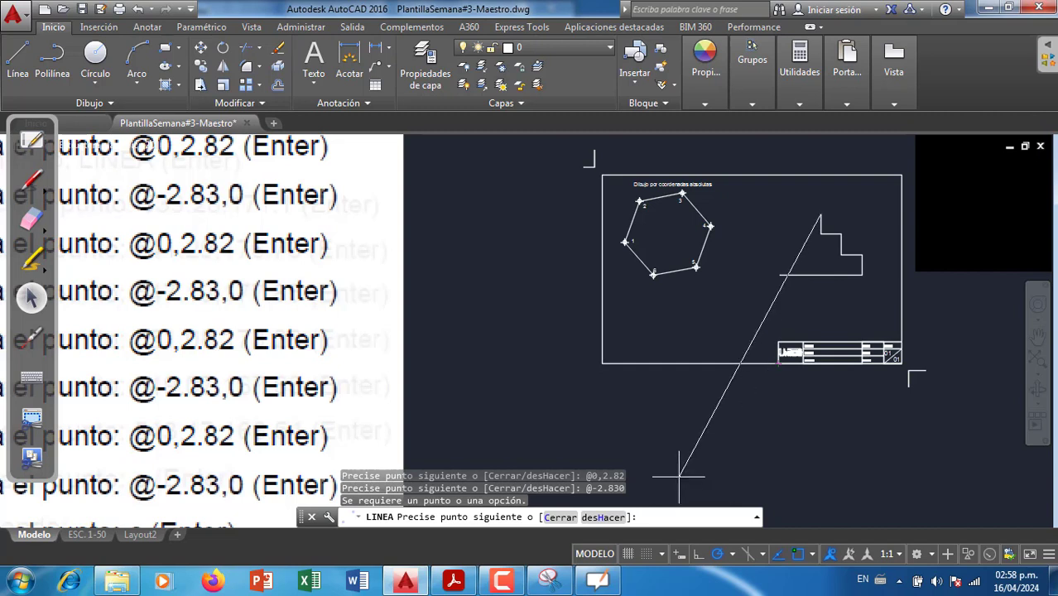
{"action": "key", "text": "ctrl+z"}
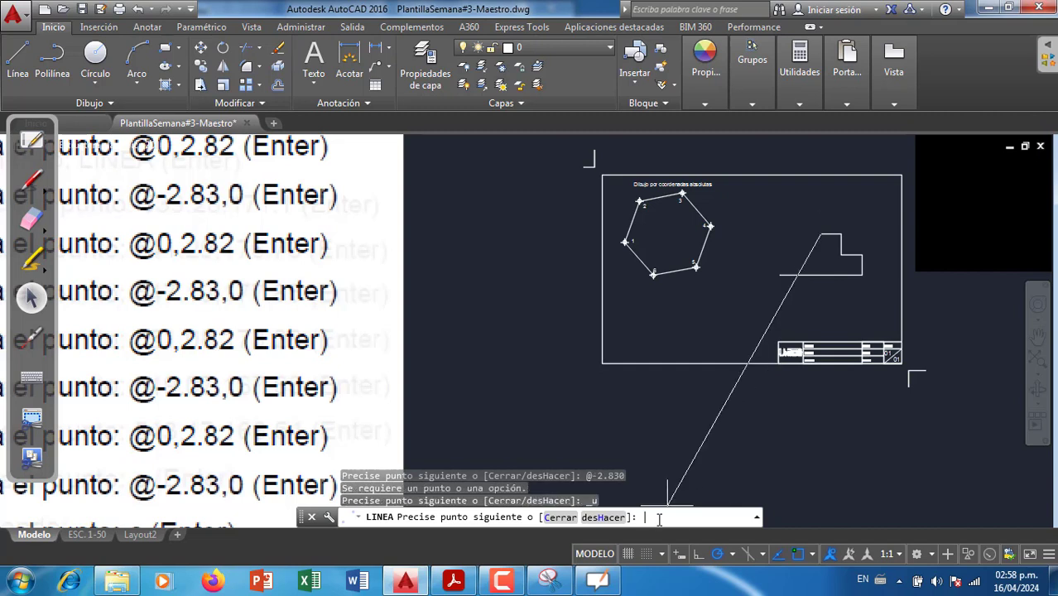
- Continue the line with the third step's riser at @0,2.82 and its tread at @-2.83,0
{"action": "type", "text": "@0,2.82"}
{"action": "key", "text": "Return"}
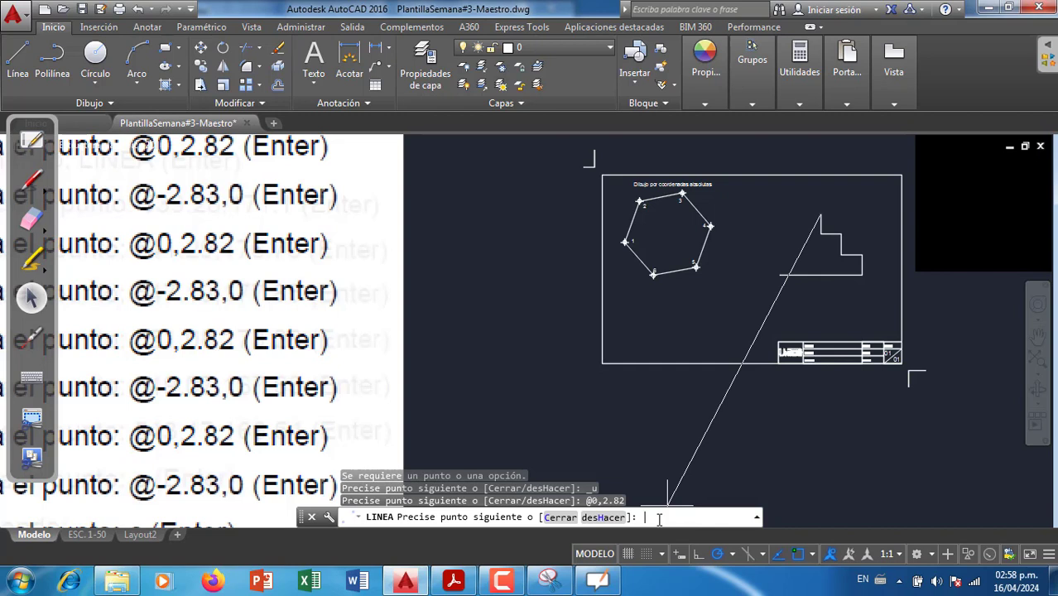
{"action": "type", "text": "@-2.83"}
{"action": "key", "text": "alt"}
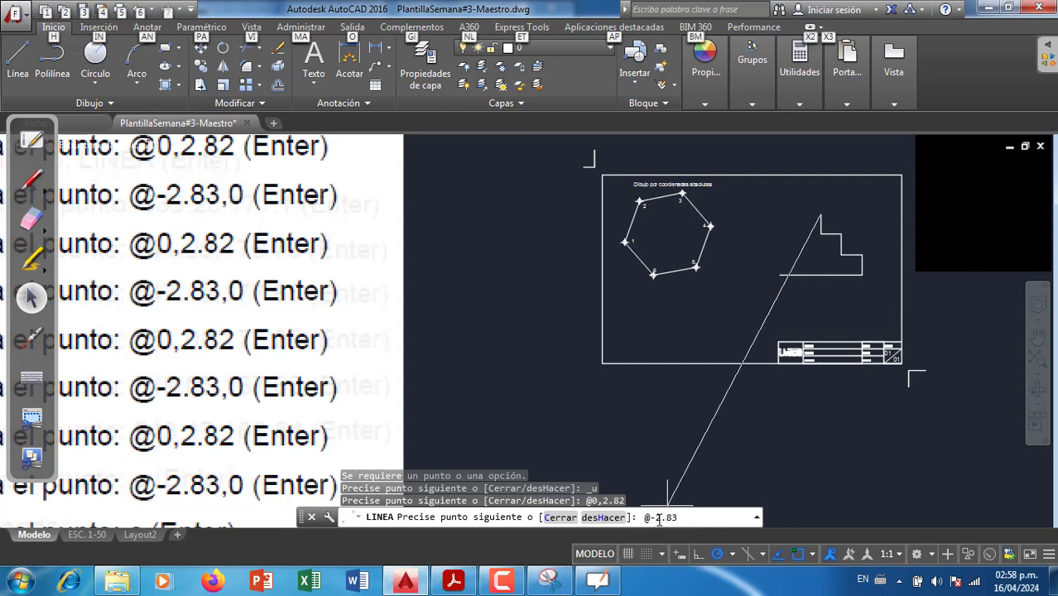
{"action": "left_click", "coordinate": [693, 523]}
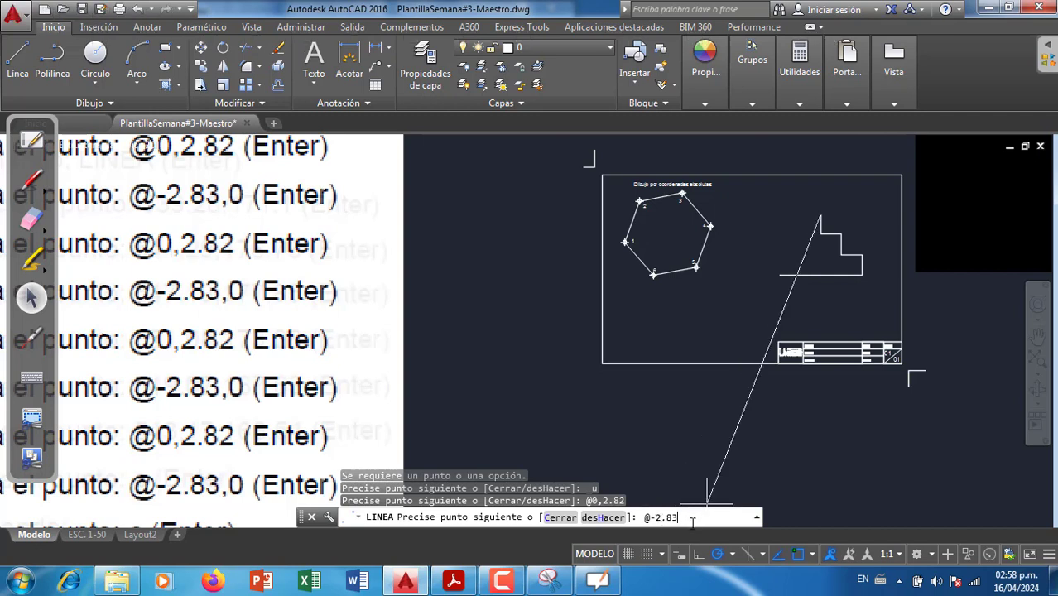
{"action": "type", "text": ",0"}
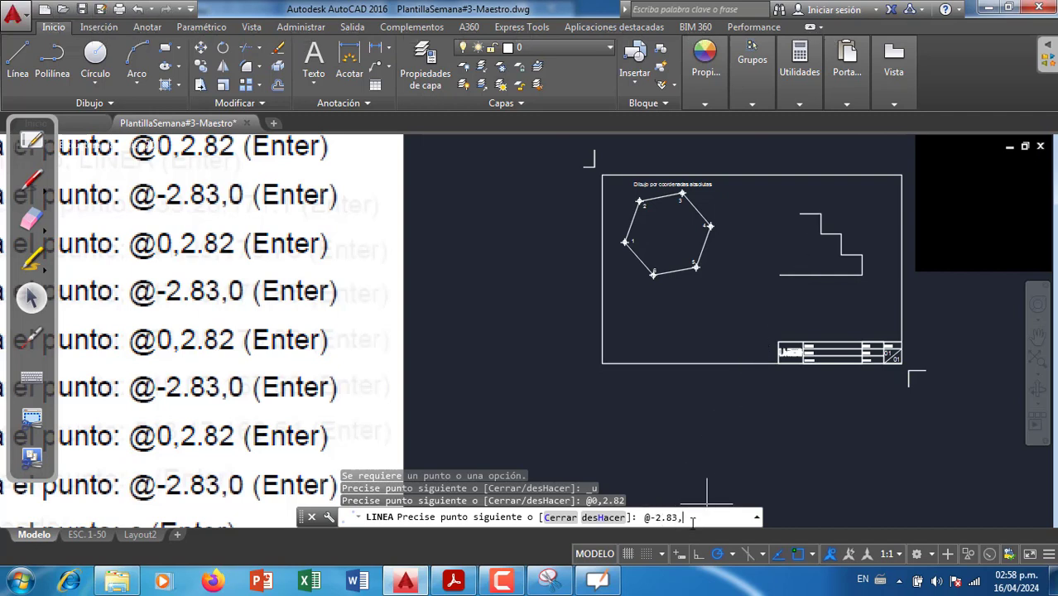
{"action": "key", "text": "Return"}
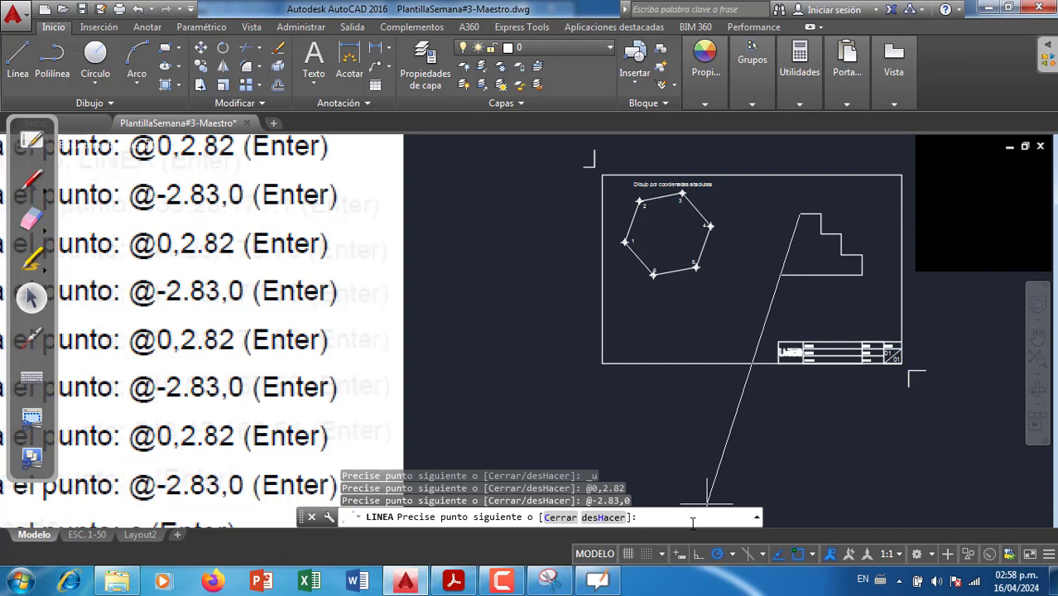
- Continue the line with the topmost step's riser at @0,2.82 and its tread at @-2.83,0
{"action": "type", "text": "@0,28"}
{"action": "key", "text": "BackSpace"}
{"action": "type", "text": ".82"}
{"action": "key", "text": "Return"}
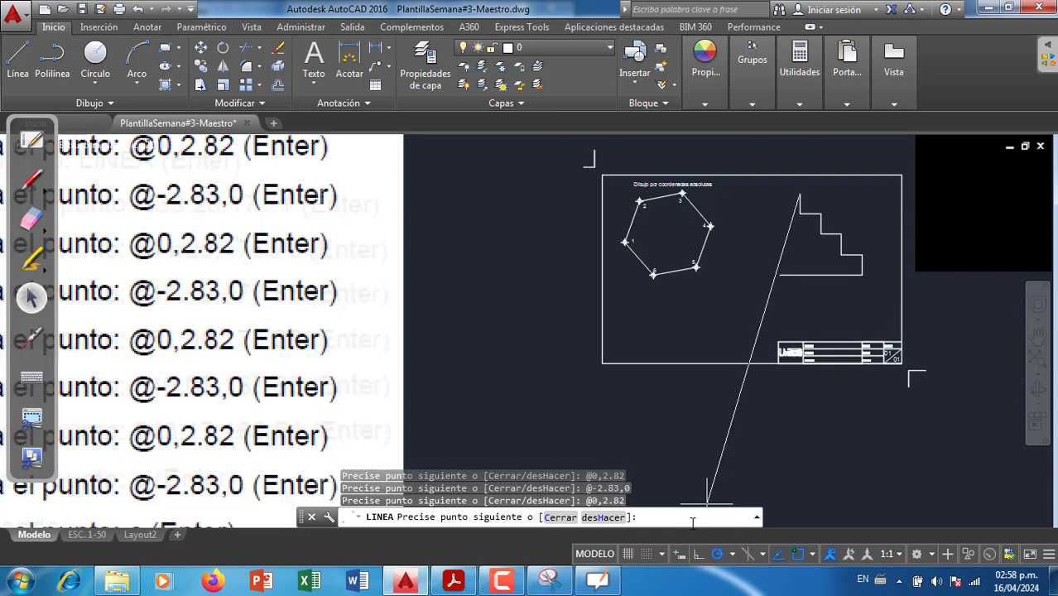
{"action": "type", "text": "@-2.83,0"}
{"action": "key", "text": "Return"}
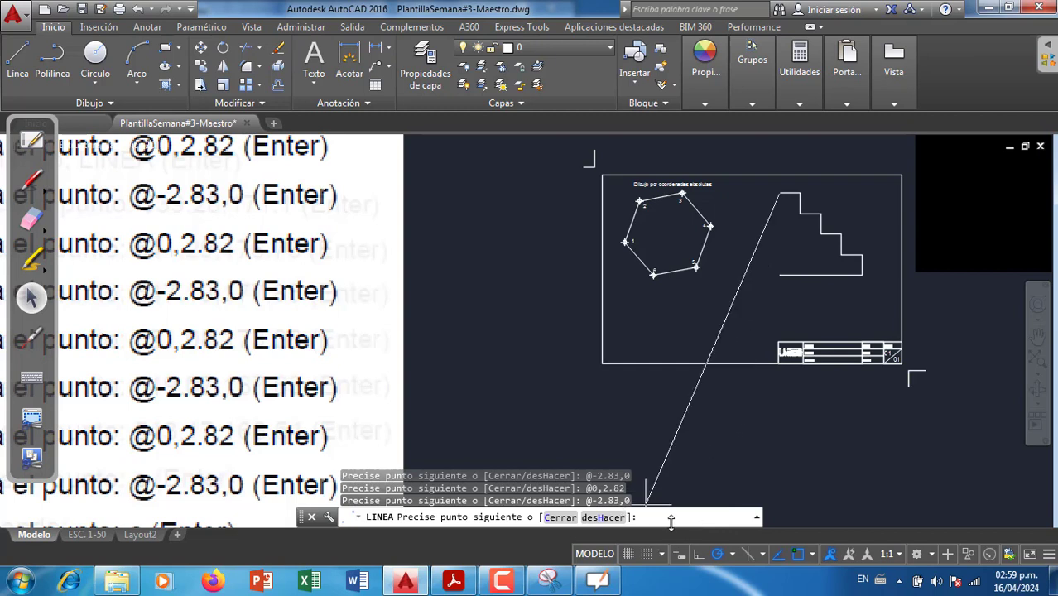
- Close the stepped figure back to its starting point with the c (Cerrar) option
{"action": "scroll", "coordinate": [637, 312], "scroll_direction": "down", "scroll_amount": 2}
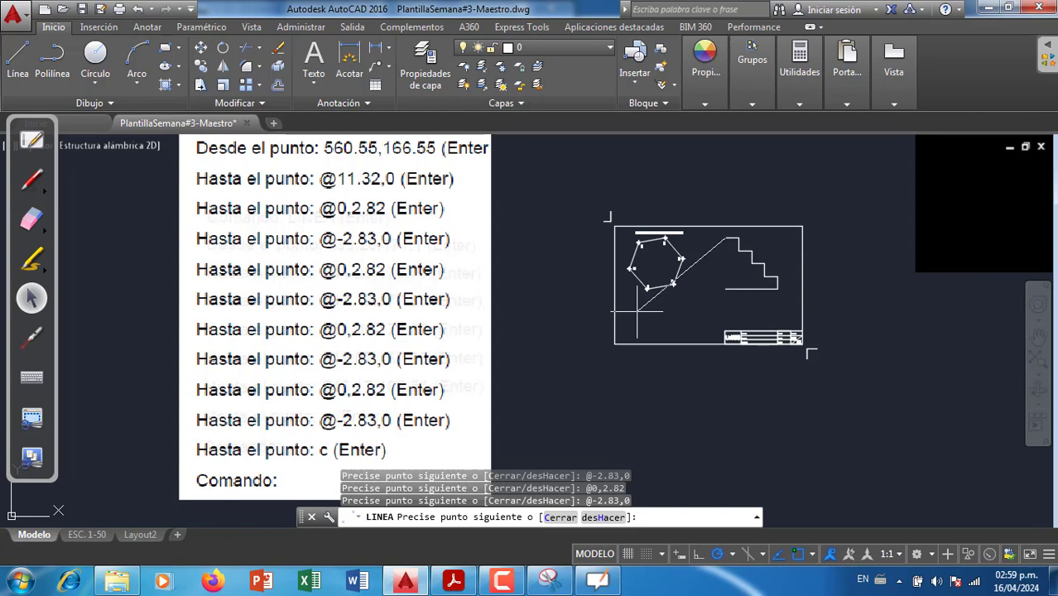
{"action": "scroll", "coordinate": [762, 319], "scroll_direction": "up", "scroll_amount": 2}
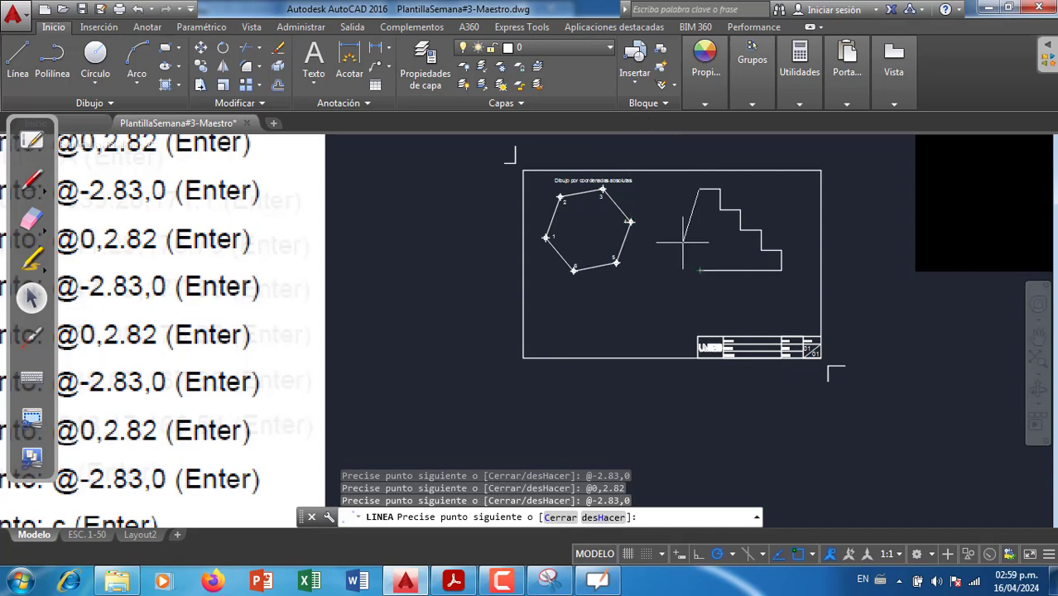
{"action": "type", "text": "c"}
{"action": "key", "text": "Return"}
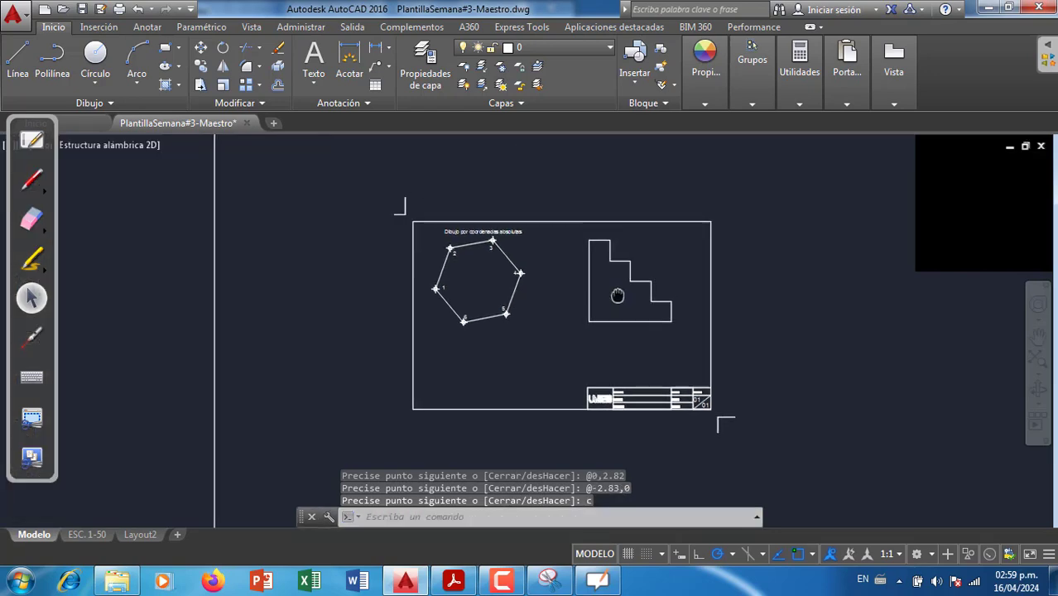
{"action": "scroll", "coordinate": [620, 297], "scroll_direction": "up", "scroll_amount": 4}
{"action": "scroll", "coordinate": [623, 294], "scroll_direction": "down", "scroll_amount": 1}
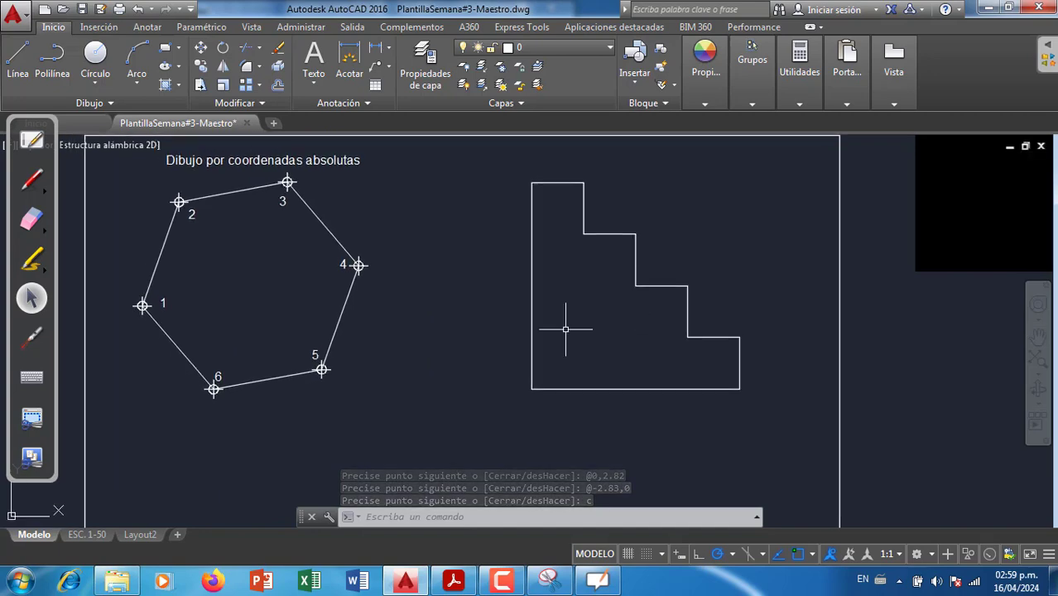
{"action": "scroll", "coordinate": [567, 323], "scroll_direction": "up", "scroll_amount": 1}
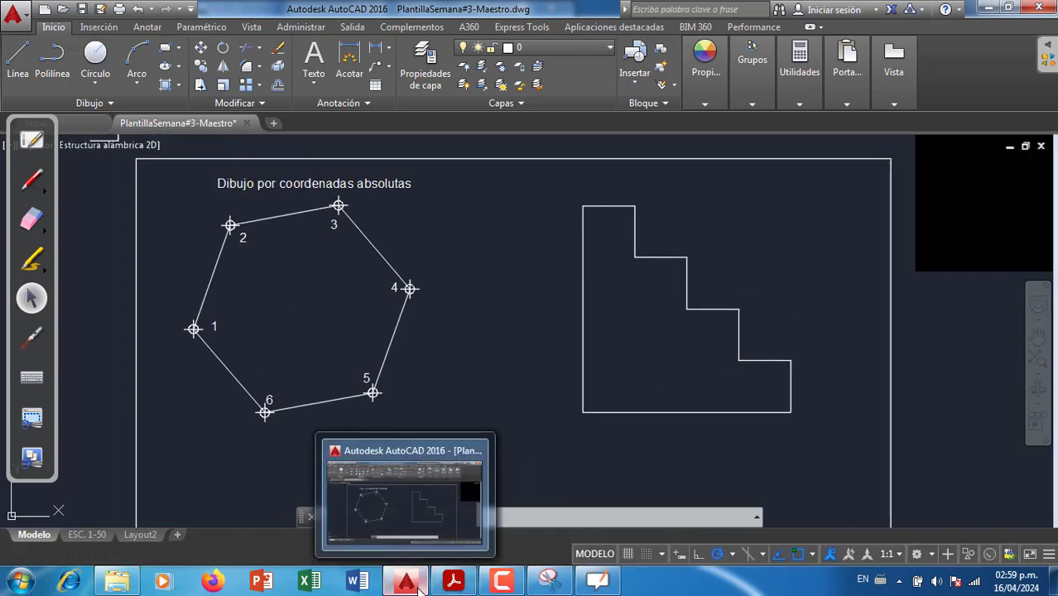
- Switch to Adobe Acrobat to check the vertex numbering in 03-Guía de Trabajo#3-c.pdf, and return to AutoCAD
{"action": "left_click", "coordinate": [455, 582]}
{"action": "left_click", "coordinate": [500, 8]}
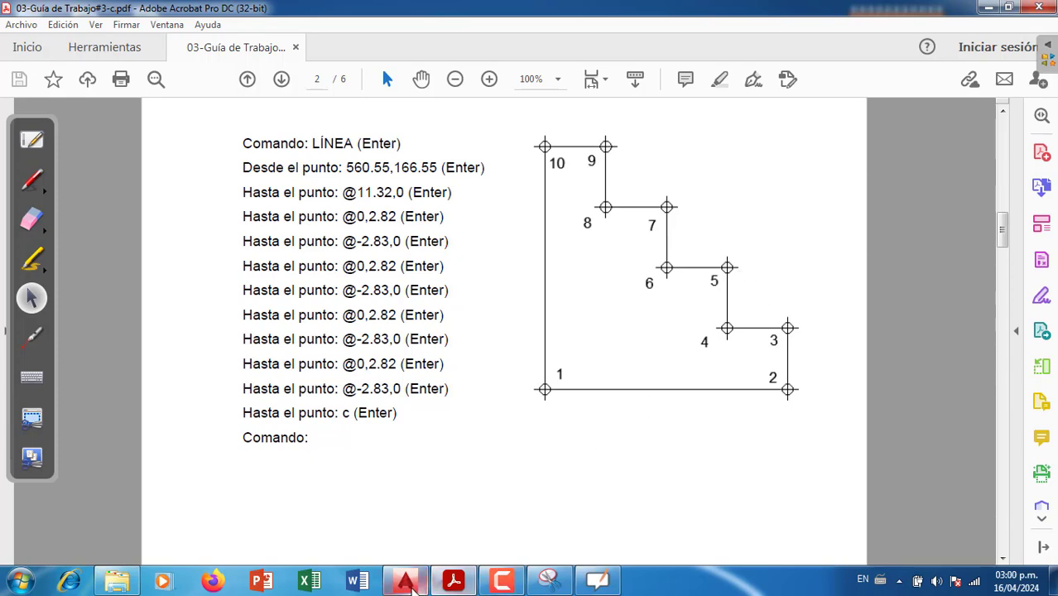
{"action": "left_click", "coordinate": [405, 581]}
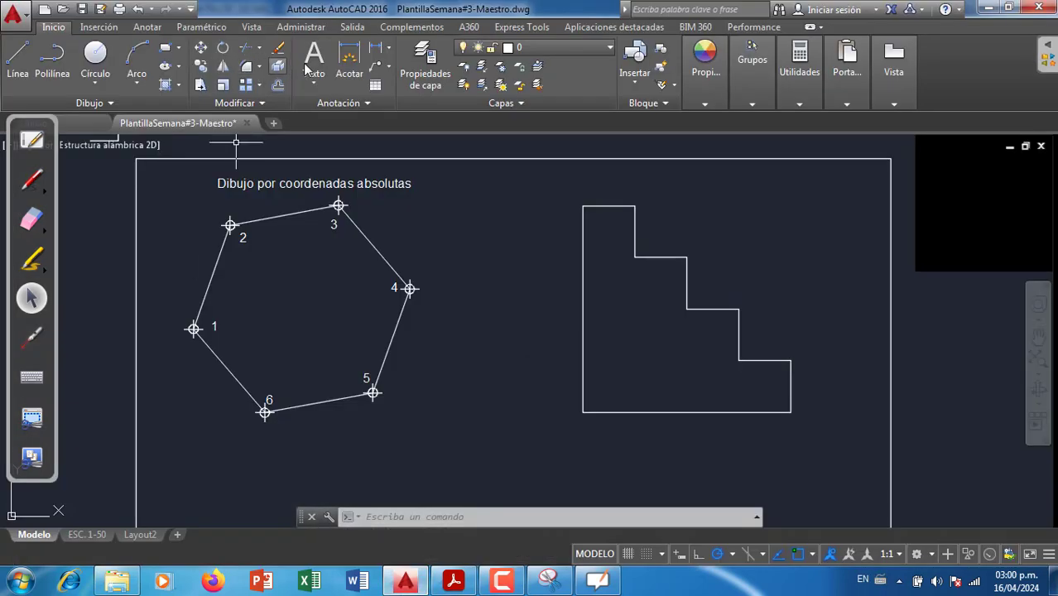
- Write the multiline text label 1 inside the stepped figure, near its lower-left vertex
{"action": "left_click", "coordinate": [326, 58]}
{"action": "scroll", "coordinate": [632, 414], "scroll_direction": "up", "scroll_amount": 2}
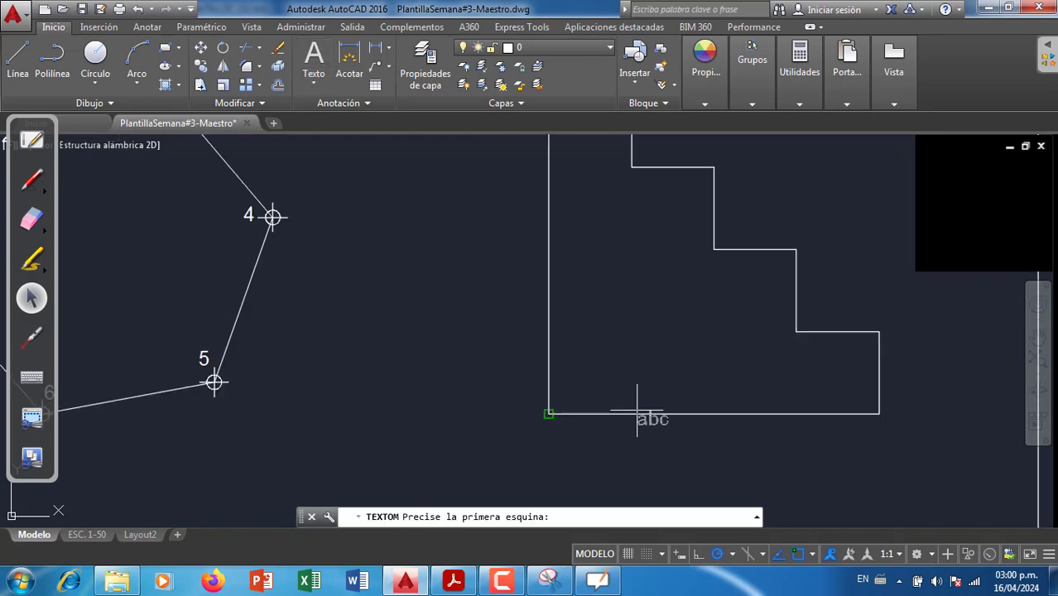
{"action": "left_click", "coordinate": [577, 383]}
{"action": "left_click", "coordinate": [600, 376]}
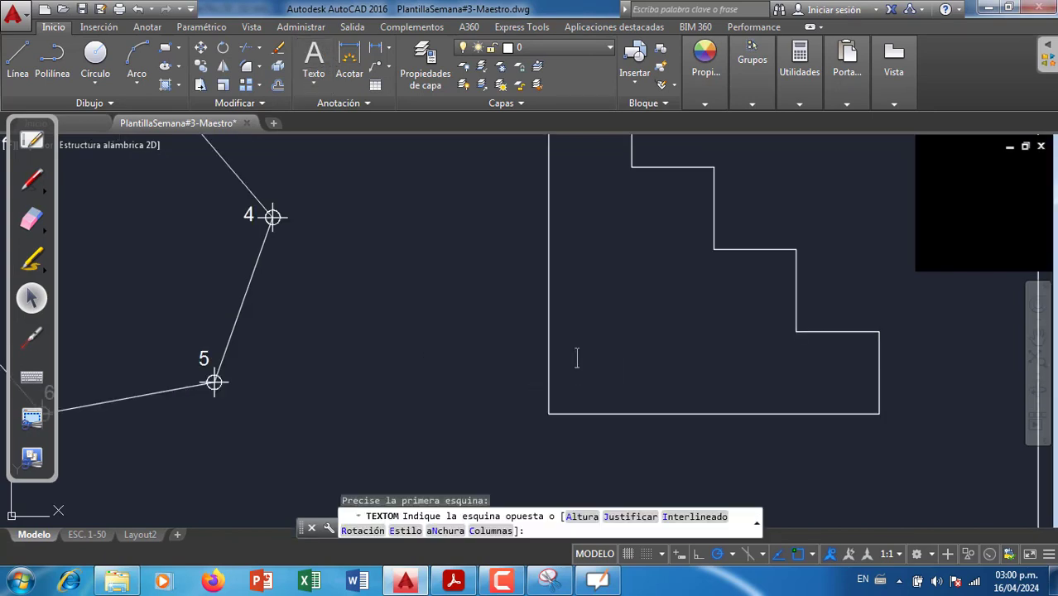
{"action": "type", "text": "1"}
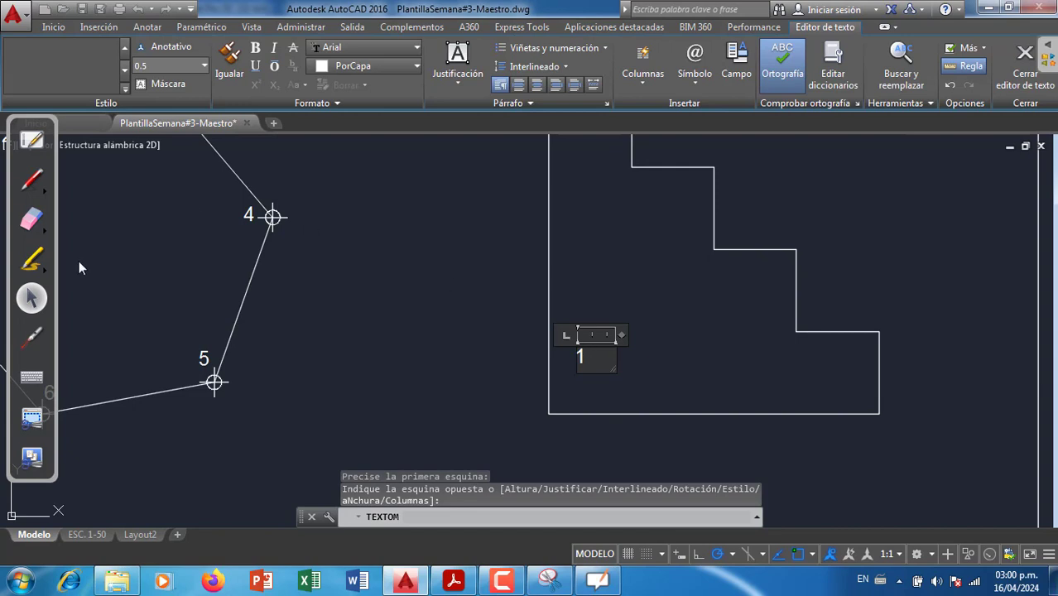
- Circle the text style settings with the red annotation pen, erase the circle, and finish editing the label 1
{"action": "left_click", "coordinate": [31, 180]}
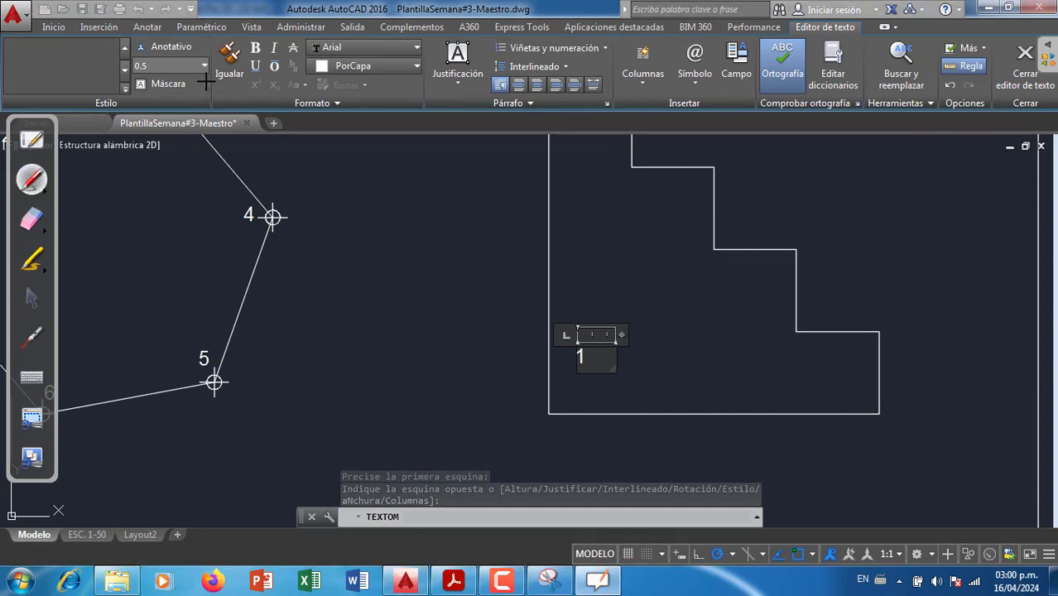
{"action": "mouse_move", "coordinate": [131, 43]}
{"action": "left_mouse_down"}
{"action": "mouse_move", "coordinate": [137, 31]}
{"action": "mouse_move", "coordinate": [98, 45]}
{"action": "left_mouse_up"}
{"action": "left_click", "coordinate": [31, 218]}
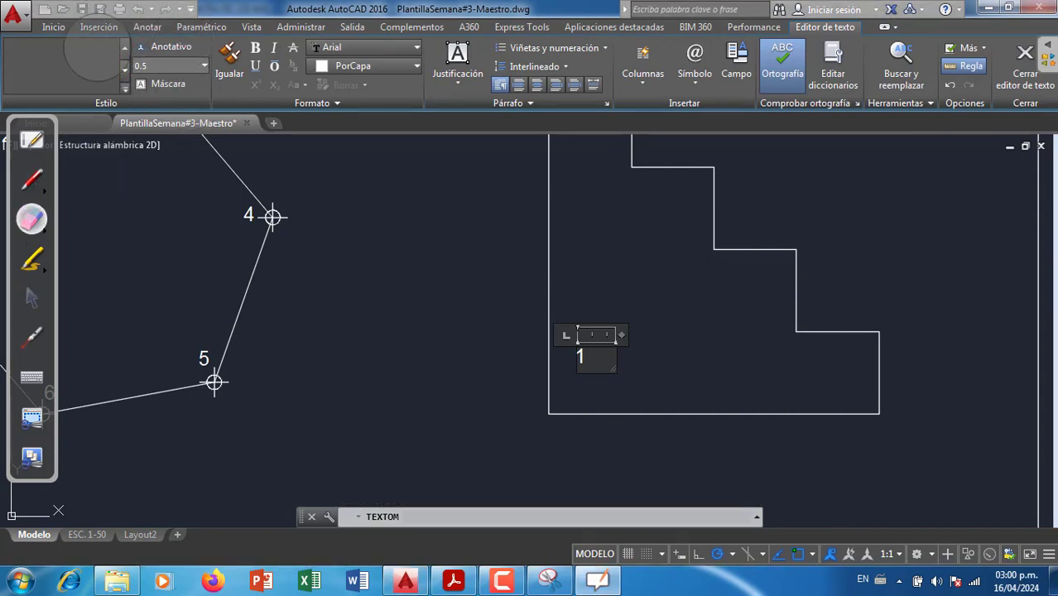
{"action": "left_click", "coordinate": [32, 296]}
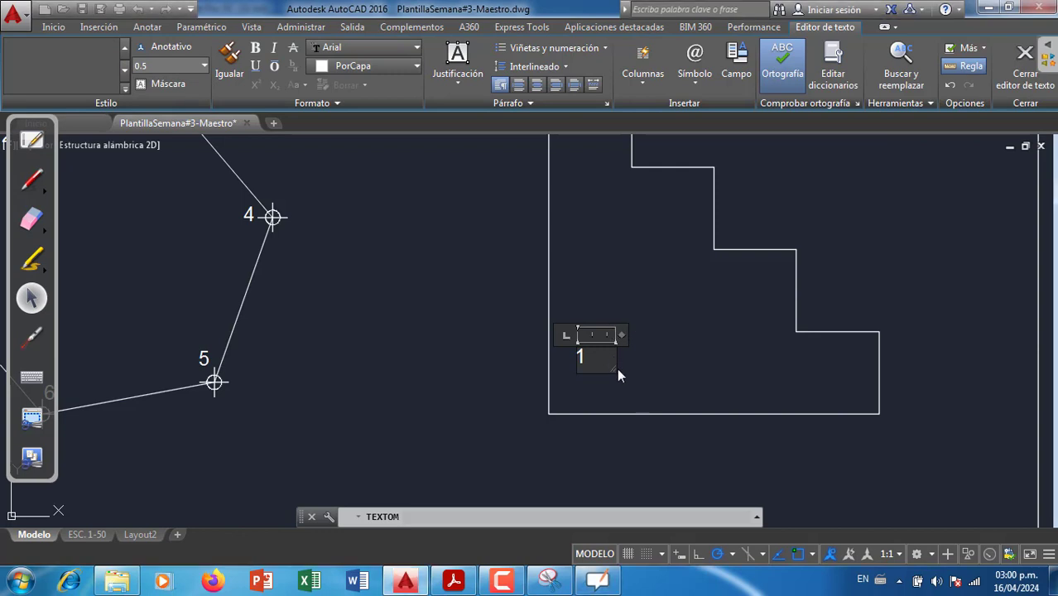
{"action": "left_click", "coordinate": [617, 367]}
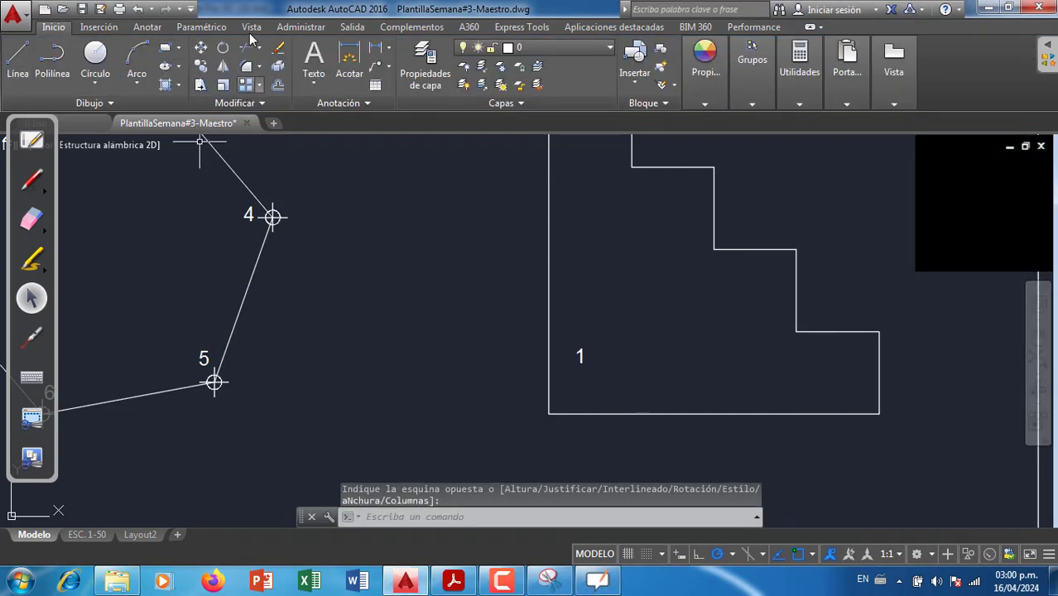
- Start the DESPLAZA command, circle its tool with the red annotation pen and erase the circle
{"action": "left_click", "coordinate": [200, 47]}
{"action": "left_click", "coordinate": [32, 179]}
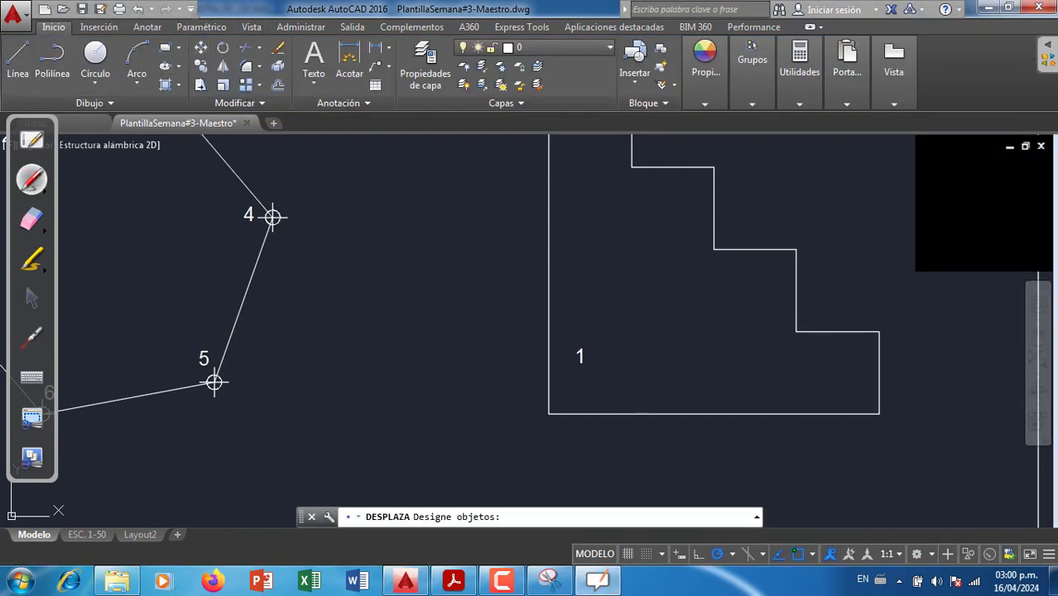
{"action": "left_click_drag", "start_coordinate": [234, 35], "coordinate": [211, 23]}
{"action": "left_click", "coordinate": [40, 218]}
{"action": "left_click", "coordinate": [184, 78]}
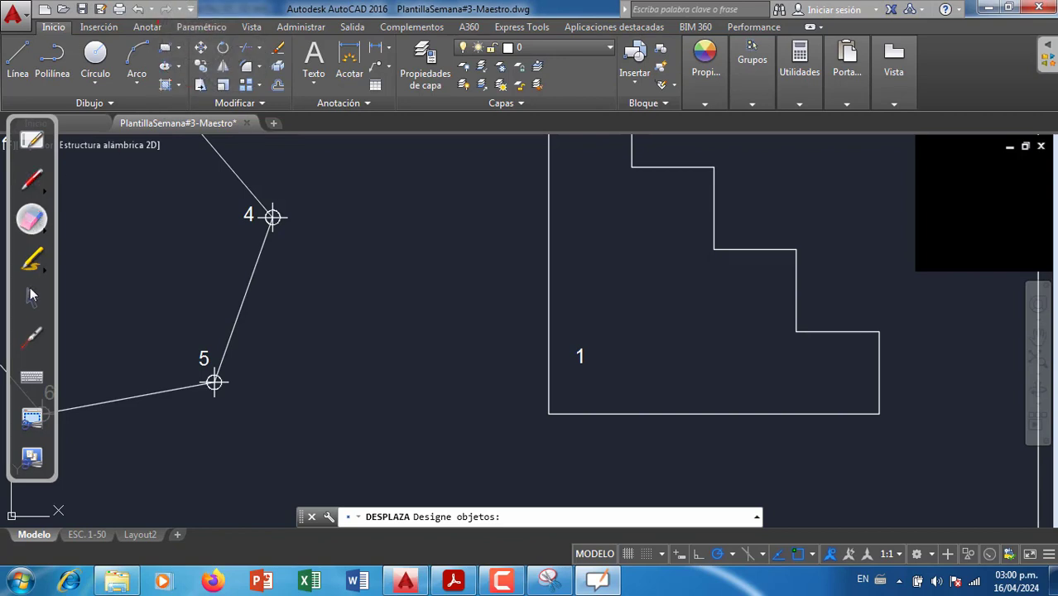
{"action": "left_click", "coordinate": [32, 296]}
- Move the label 1 outside the stepped figure, just left of its vertical edge and slightly above the base
{"action": "left_click", "coordinate": [586, 351]}
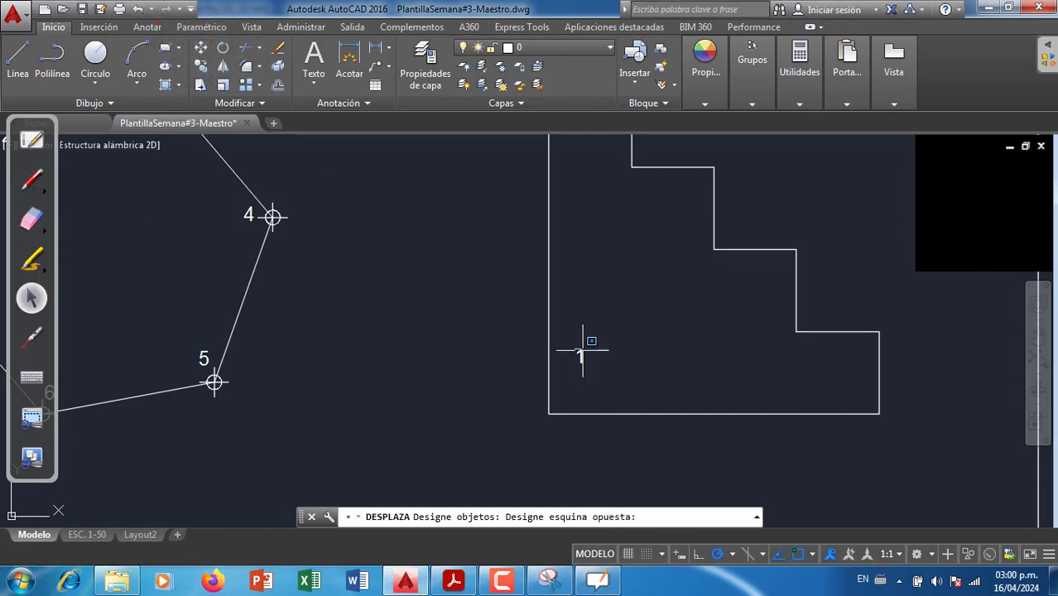
{"action": "left_click", "coordinate": [583, 356]}
{"action": "left_click", "coordinate": [603, 357]}
{"action": "key", "text": "Return"}
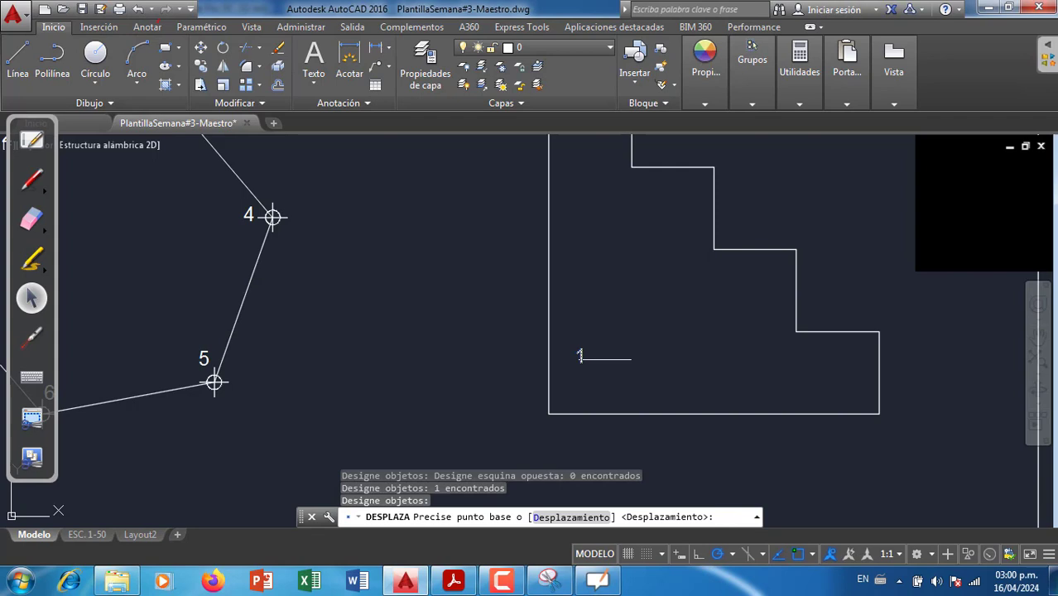
{"action": "scroll", "coordinate": [599, 381], "scroll_direction": "up", "scroll_amount": 2}
{"action": "left_click", "coordinate": [604, 383]}
{"action": "left_click", "coordinate": [521, 424]}
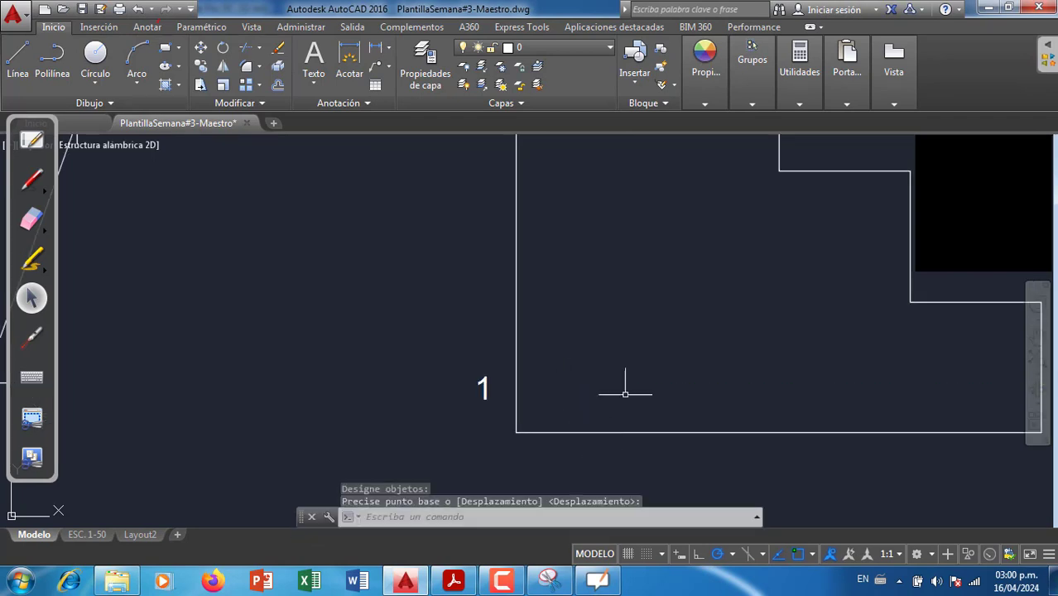
- Move the label 1 back inside the stepped figure, near its lower-left vertex
{"action": "left_click", "coordinate": [625, 394]}
{"action": "left_click", "coordinate": [200, 47]}
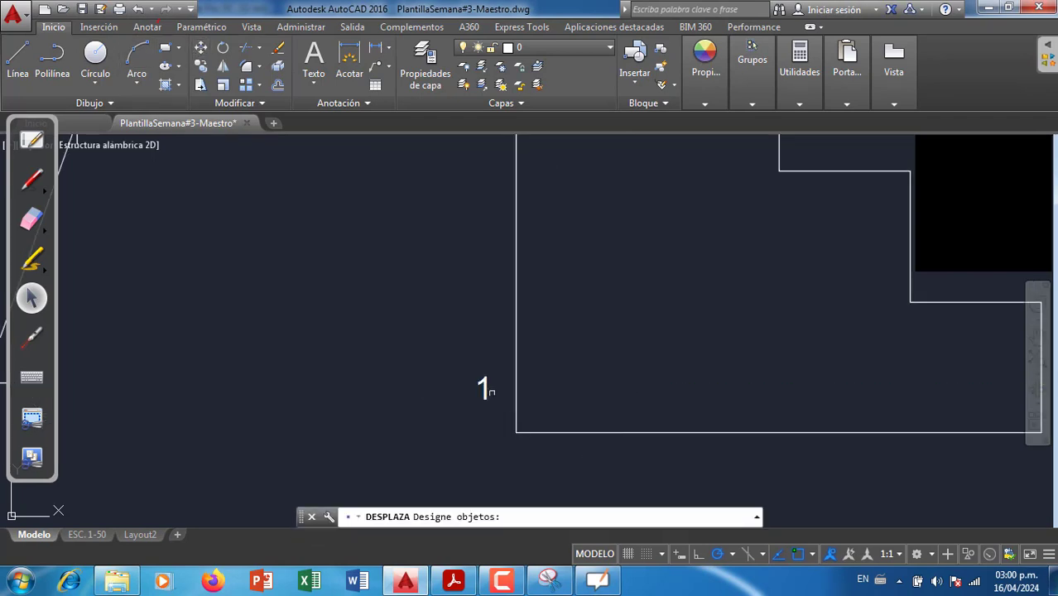
{"action": "left_click", "coordinate": [492, 393]}
{"action": "left_click", "coordinate": [473, 379]}
{"action": "key", "text": "Return"}
{"action": "left_click", "coordinate": [479, 385]}
{"action": "left_click", "coordinate": [528, 389]}
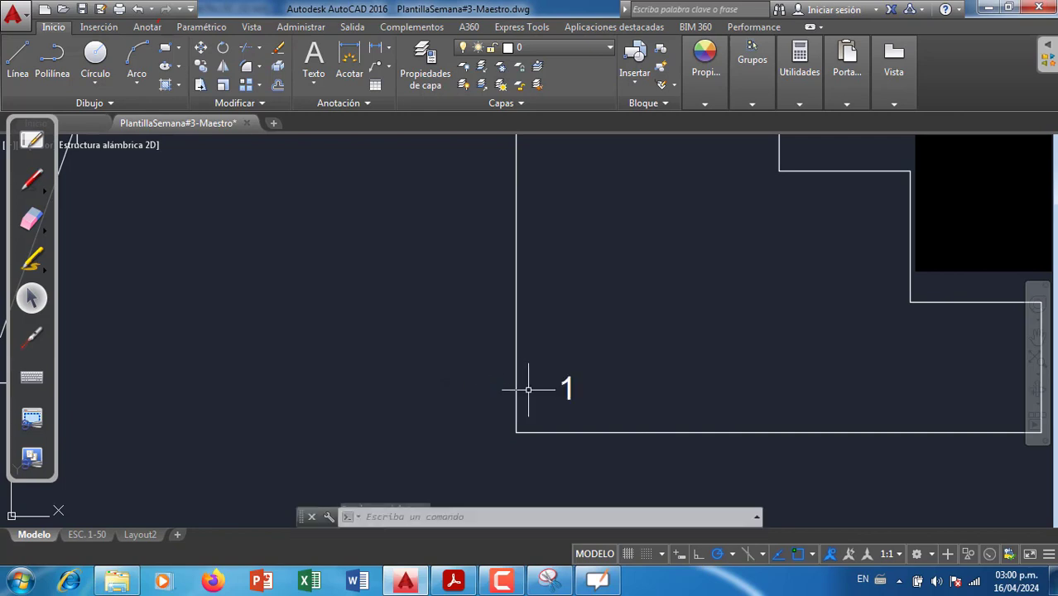
- Start the COPIA command, mark its tool with the red annotation pen and erase the mark
{"action": "scroll", "coordinate": [528, 389], "scroll_direction": "down", "scroll_amount": 1}
{"action": "middle_click_drag", "start_coordinate": [561, 336], "coordinate": [510, 366]}
{"action": "scroll", "coordinate": [513, 370], "scroll_direction": "down", "scroll_amount": 1}
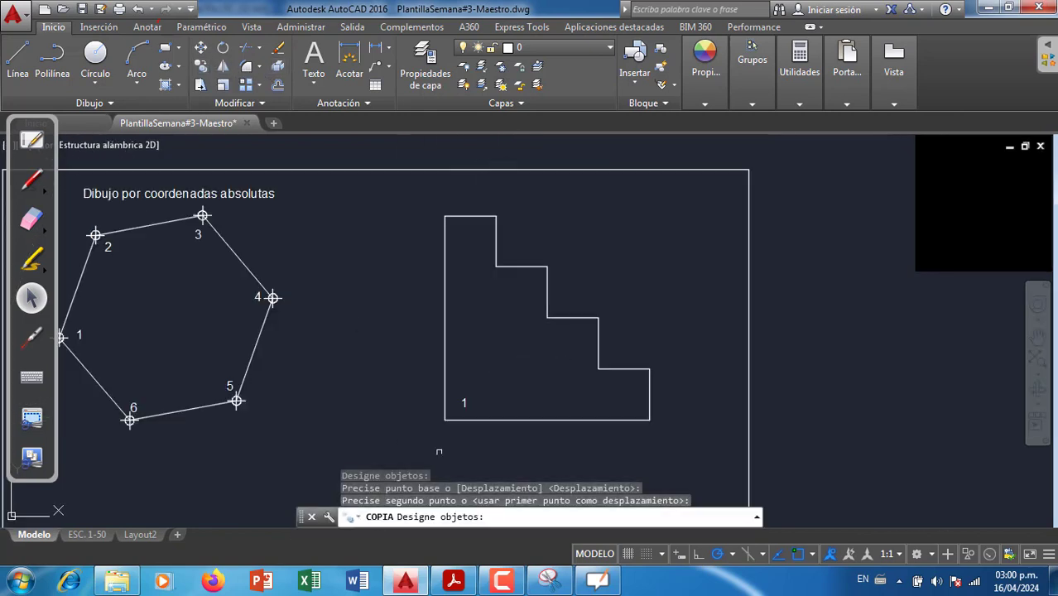
{"action": "left_click", "coordinate": [200, 66]}
{"action": "scroll", "coordinate": [502, 407], "scroll_direction": "up", "scroll_amount": 3}
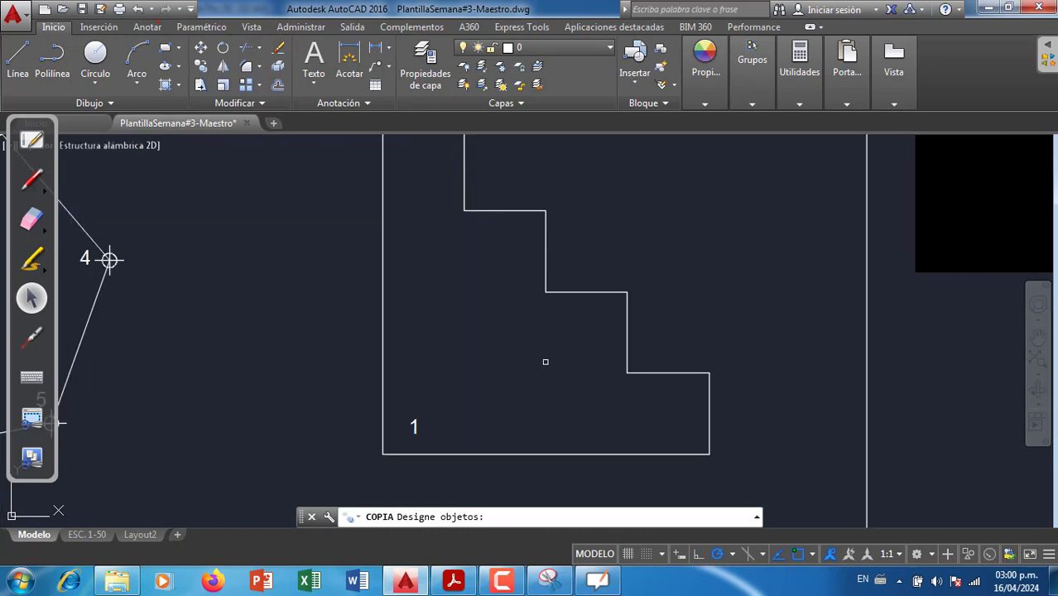
{"action": "left_click", "coordinate": [31, 178]}
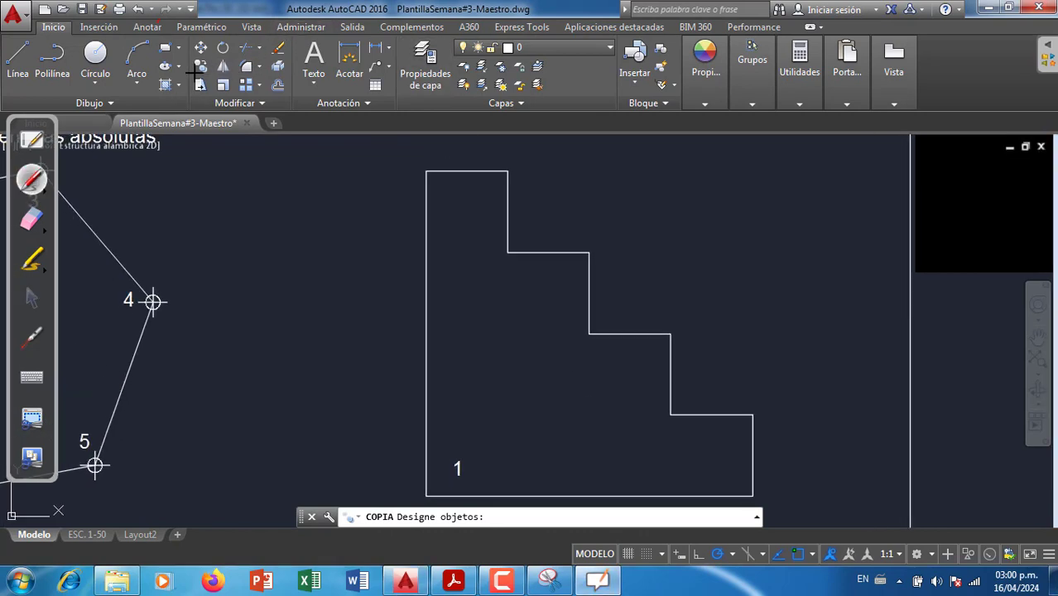
{"action": "mouse_move", "coordinate": [211, 48]}
{"action": "left_mouse_down"}
{"action": "mouse_move", "coordinate": [193, 83]}
{"action": "mouse_move", "coordinate": [214, 50]}
{"action": "left_mouse_up"}
{"action": "left_click", "coordinate": [31, 218]}
{"action": "left_click", "coordinate": [214, 66]}
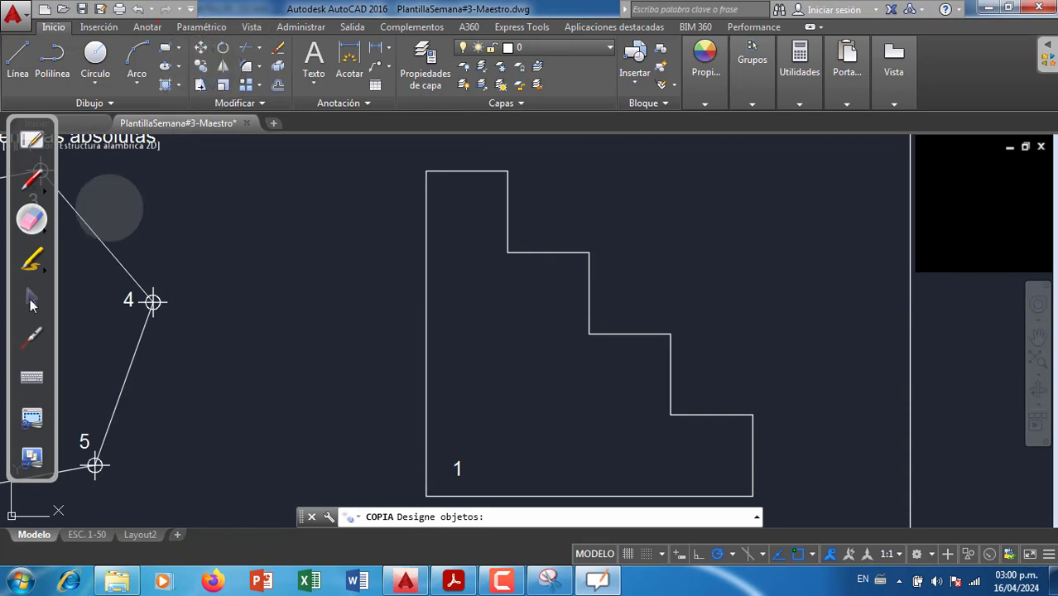
{"action": "left_click", "coordinate": [32, 298]}
- Copy the label 1 to the inner side of each of the other nine vertices of the stepped figure
{"action": "left_click", "coordinate": [461, 468]}
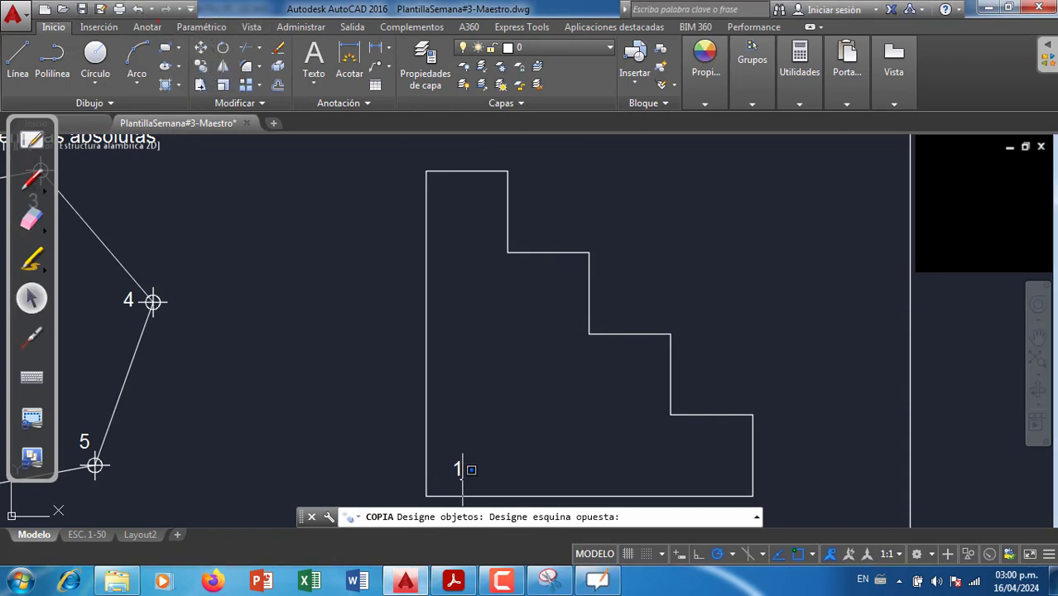
{"action": "left_click", "coordinate": [447, 451]}
{"action": "key", "text": "Return"}
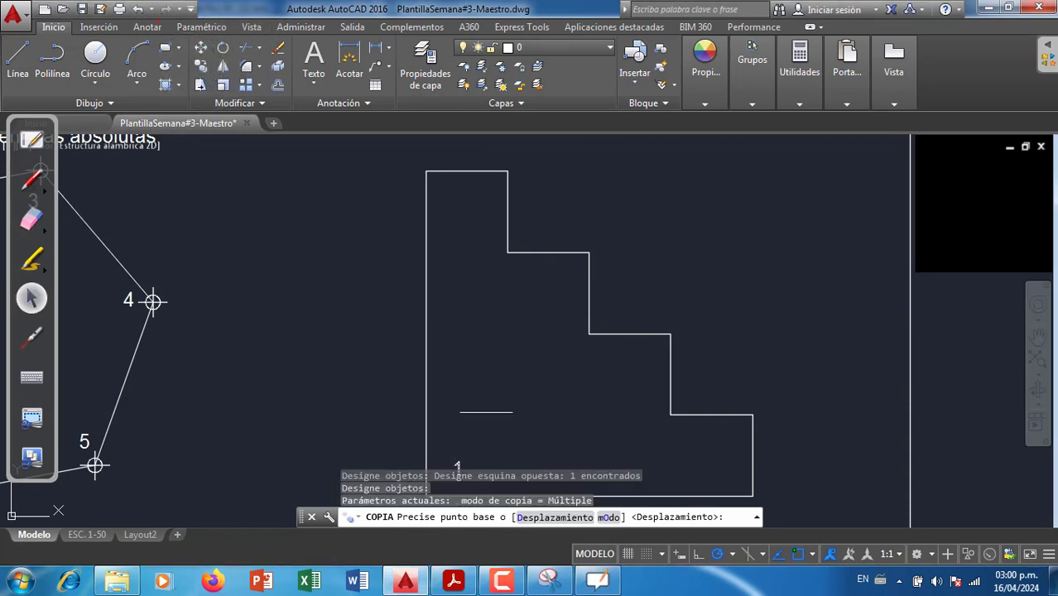
{"action": "left_click", "coordinate": [485, 412]}
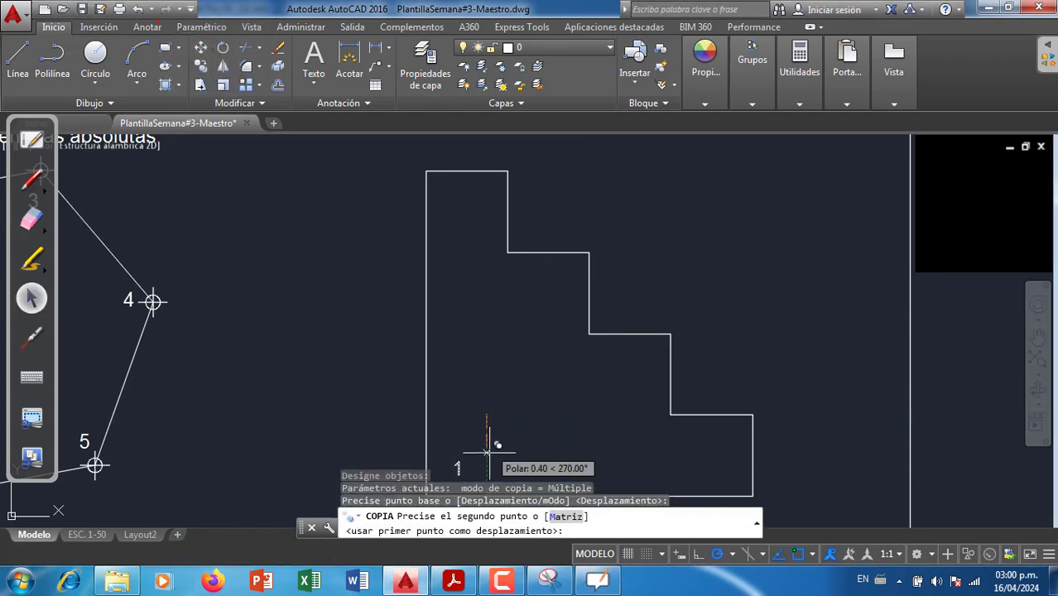
{"action": "left_click", "coordinate": [766, 425]}
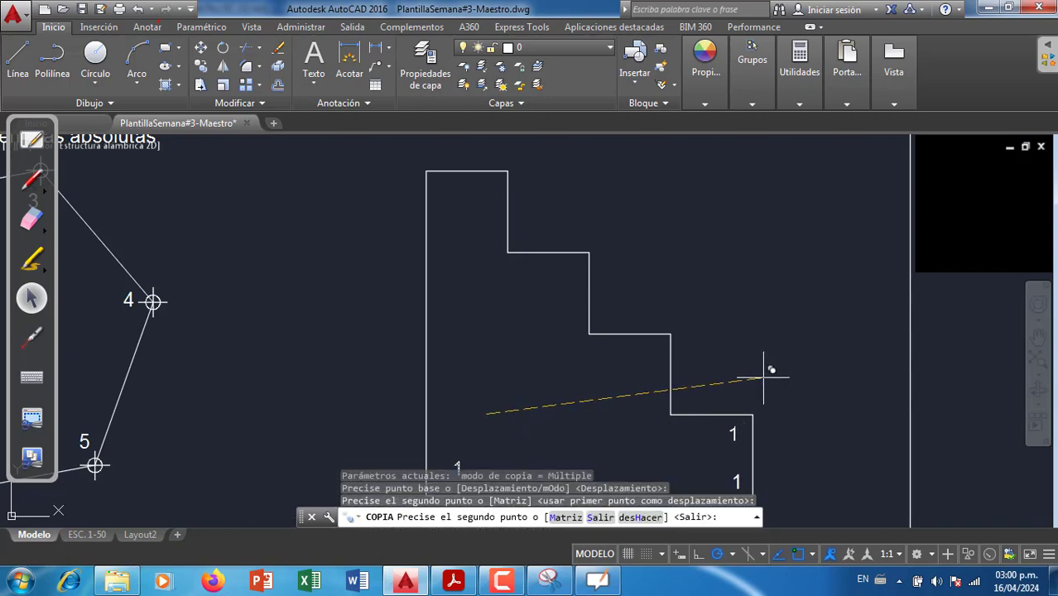
{"action": "left_click", "coordinate": [681, 374]}
{"action": "left_click", "coordinate": [681, 301]}
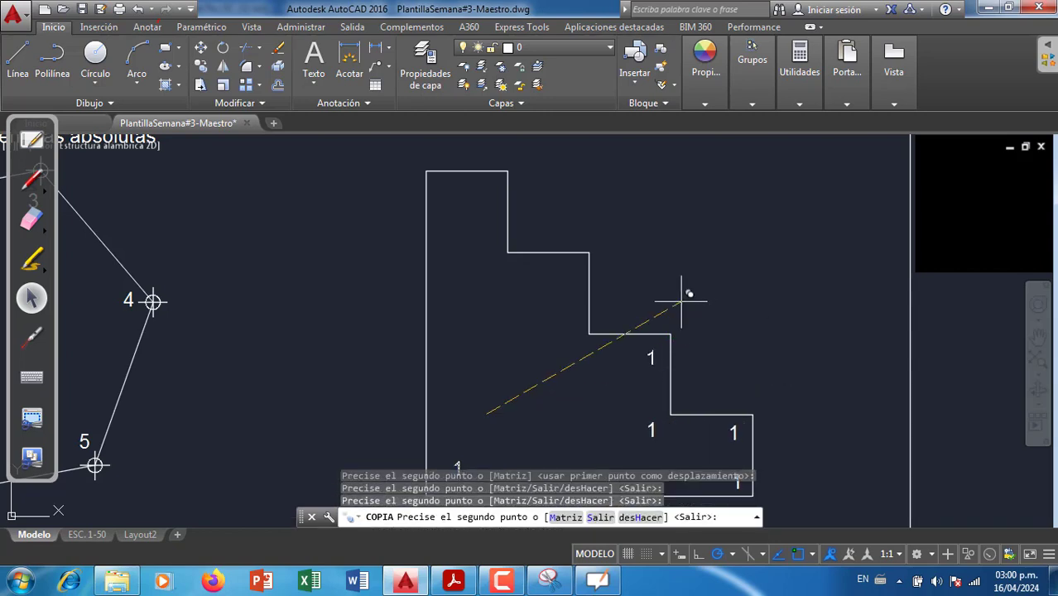
{"action": "left_click", "coordinate": [677, 302]}
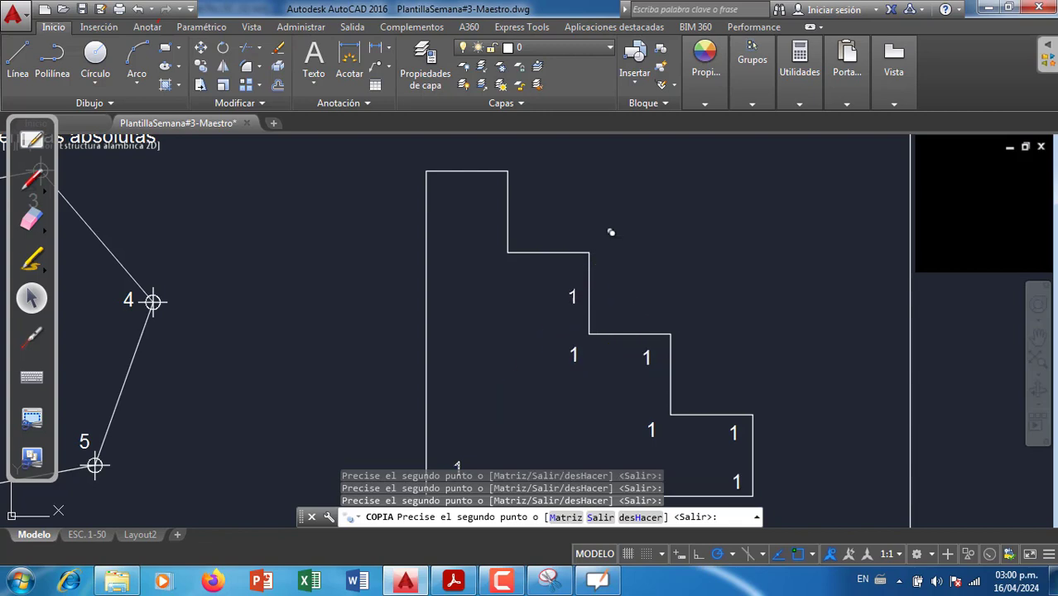
{"action": "left_click", "coordinate": [610, 208]}
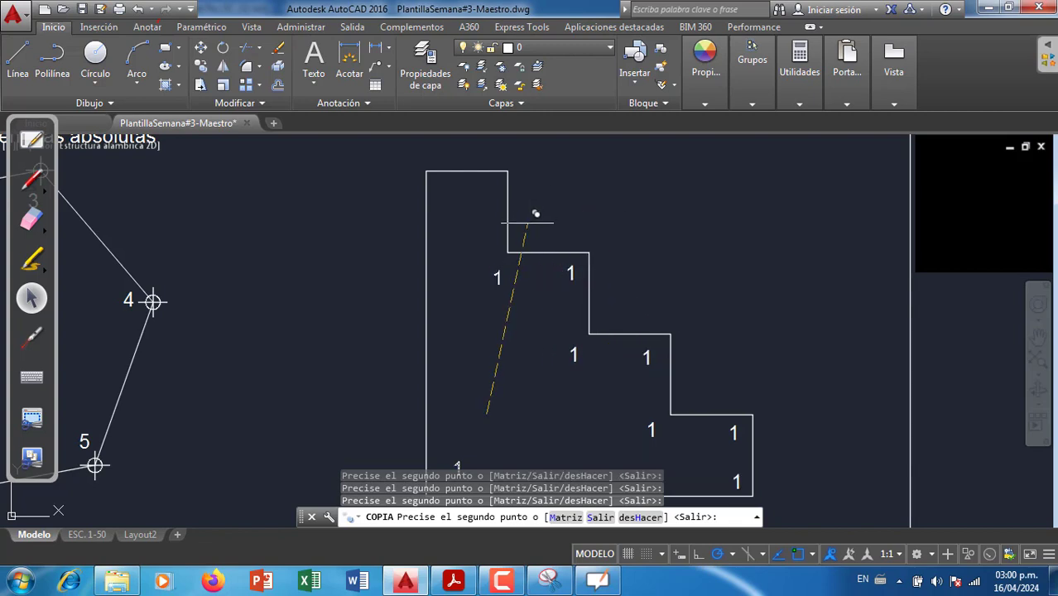
{"action": "left_click", "coordinate": [527, 220]}
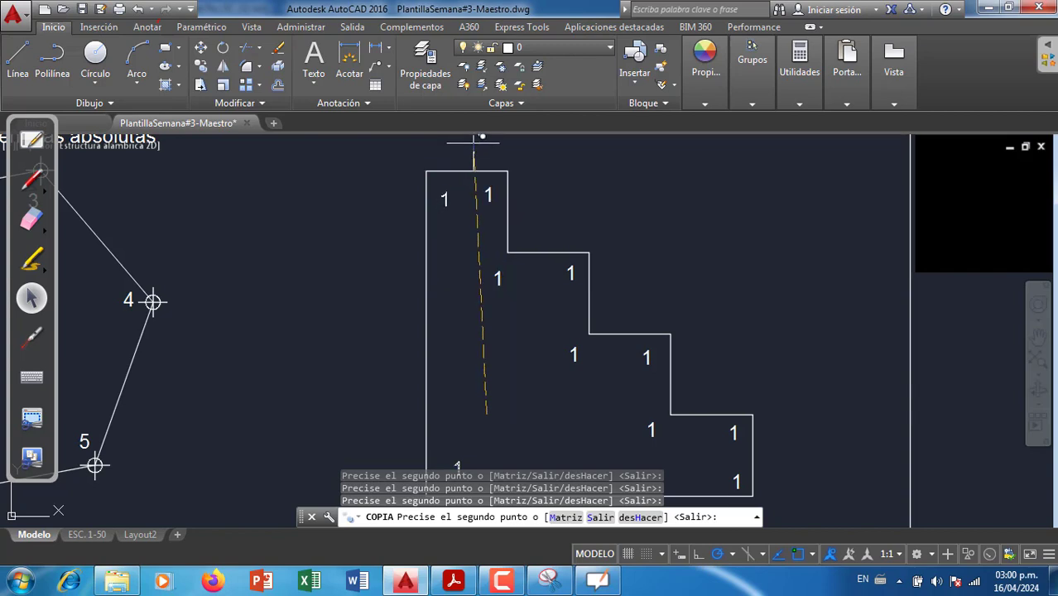
{"action": "scroll", "coordinate": [584, 222], "scroll_direction": "down", "scroll_amount": 2}
{"action": "scroll", "coordinate": [597, 306], "scroll_direction": "up", "scroll_amount": 2}
{"action": "key", "text": "Escape"}
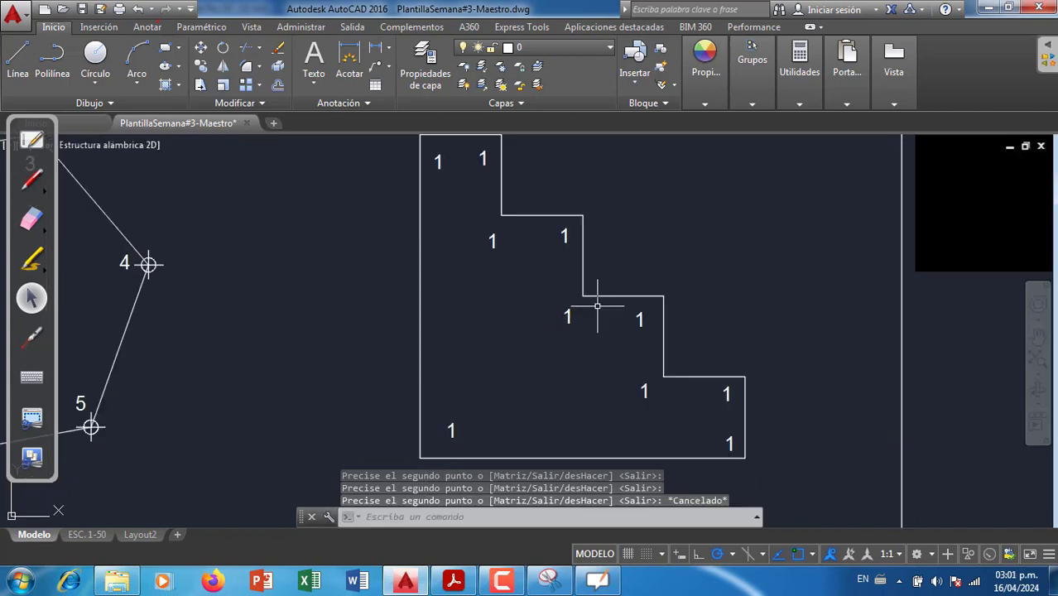
- Change the label at the lower-right vertex to 2 and the one at the vertex directly above it to 3
{"action": "double_click", "coordinate": [728, 445]}
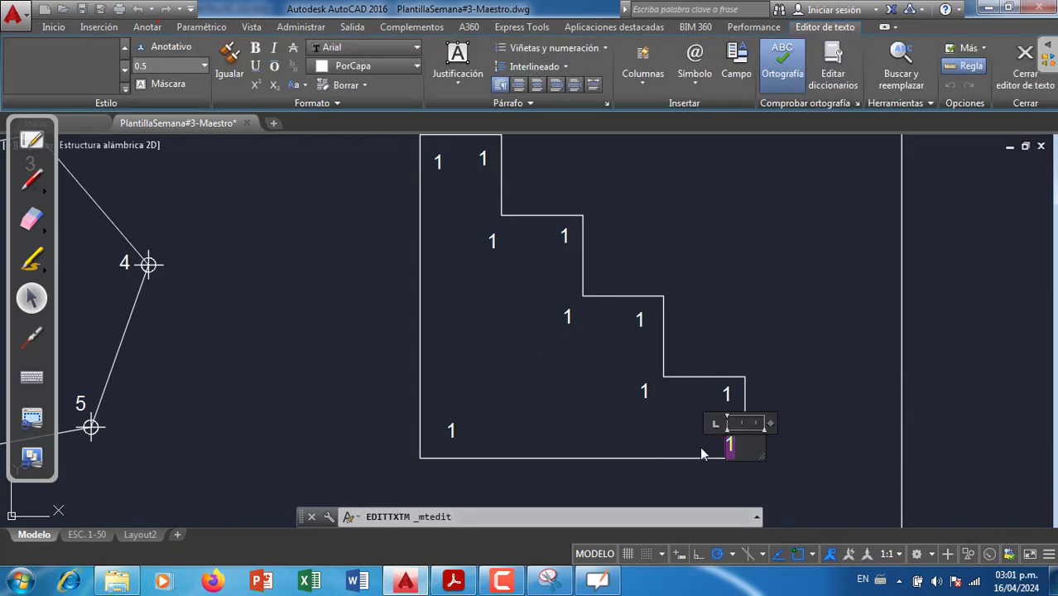
{"action": "type", "text": "2"}
{"action": "left_click", "coordinate": [843, 328]}
{"action": "left_click", "coordinate": [725, 392]}
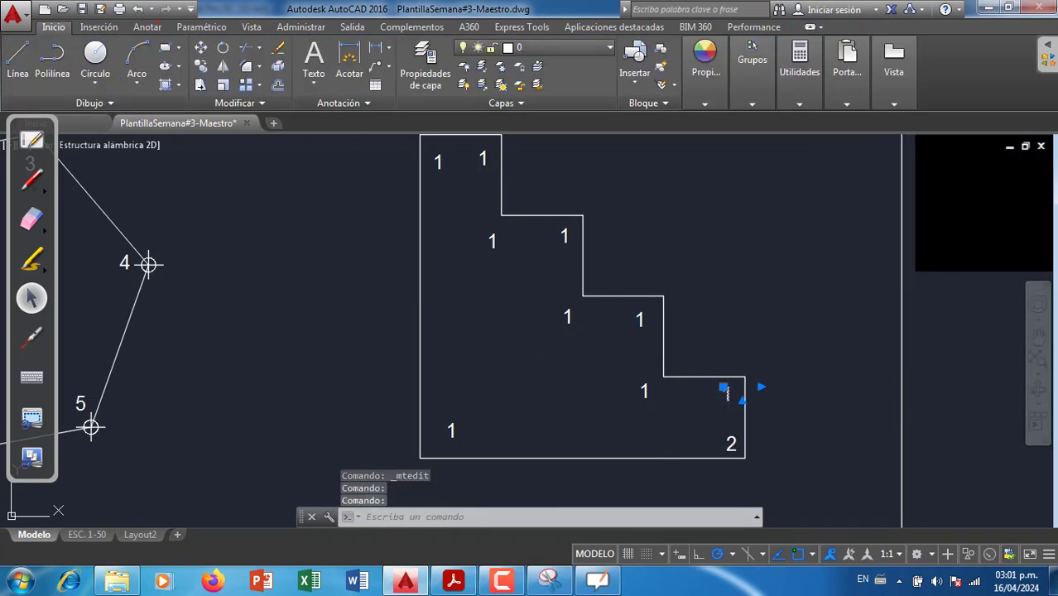
{"action": "double_click", "coordinate": [726, 394]}
{"action": "type", "text": "3"}
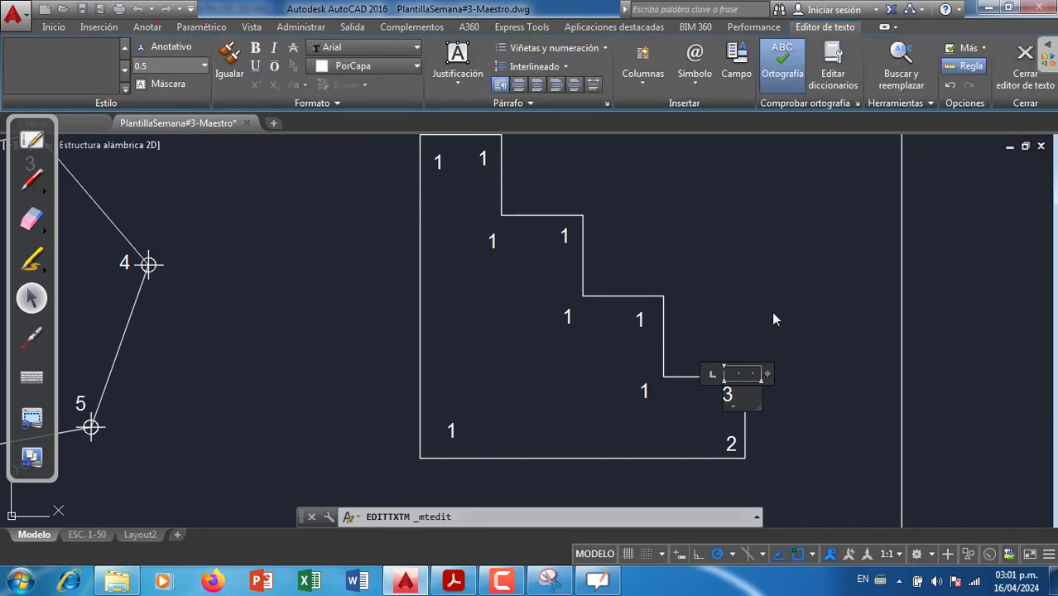
{"action": "left_click", "coordinate": [774, 319]}
- Change the labels at the inner and outer corners of the second step from the base to 4 and 5
{"action": "left_click", "coordinate": [644, 388]}
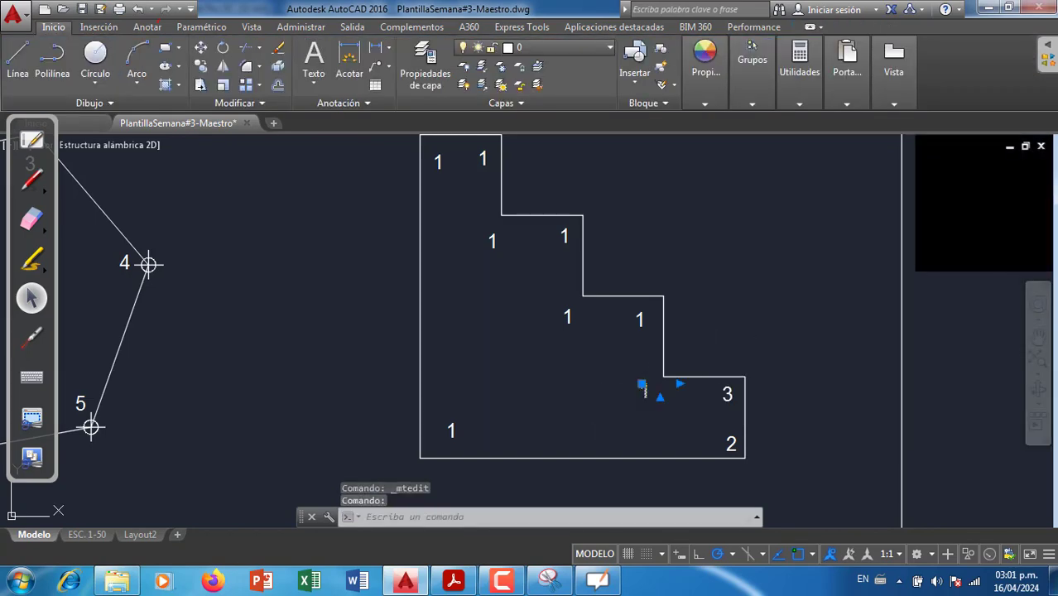
{"action": "double_click", "coordinate": [644, 389]}
{"action": "type", "text": "4"}
{"action": "left_click", "coordinate": [639, 320]}
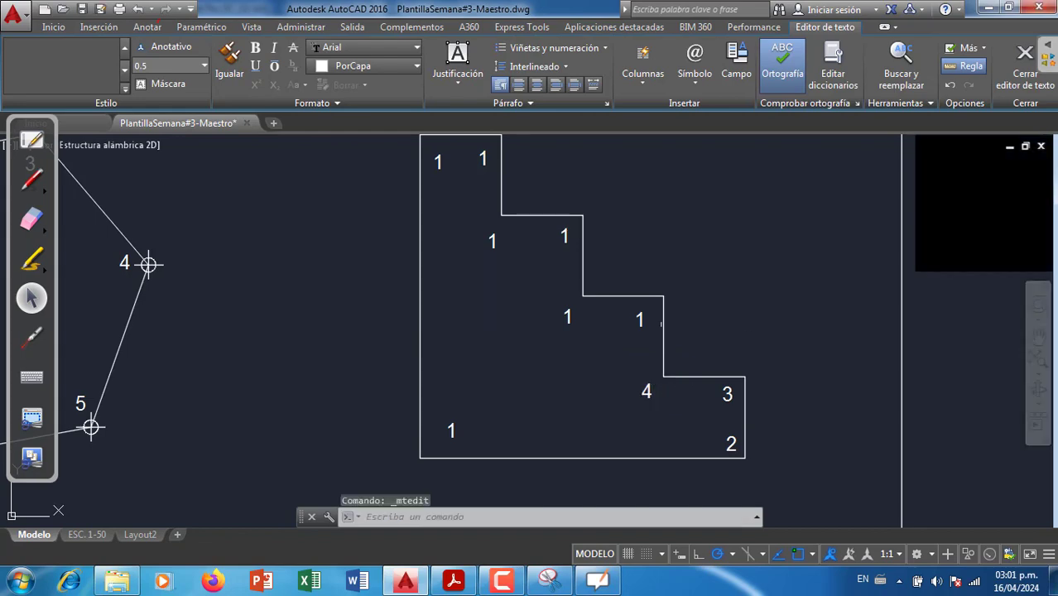
{"action": "left_click", "coordinate": [639, 320]}
{"action": "double_click", "coordinate": [638, 320]}
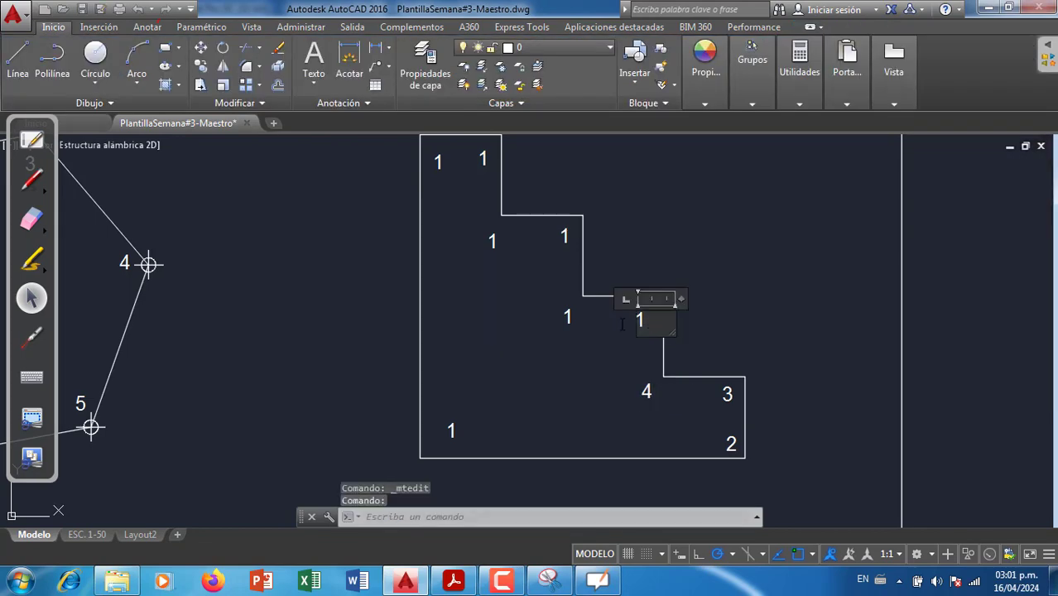
{"action": "type", "text": "5"}
{"action": "left_click", "coordinate": [645, 284]}
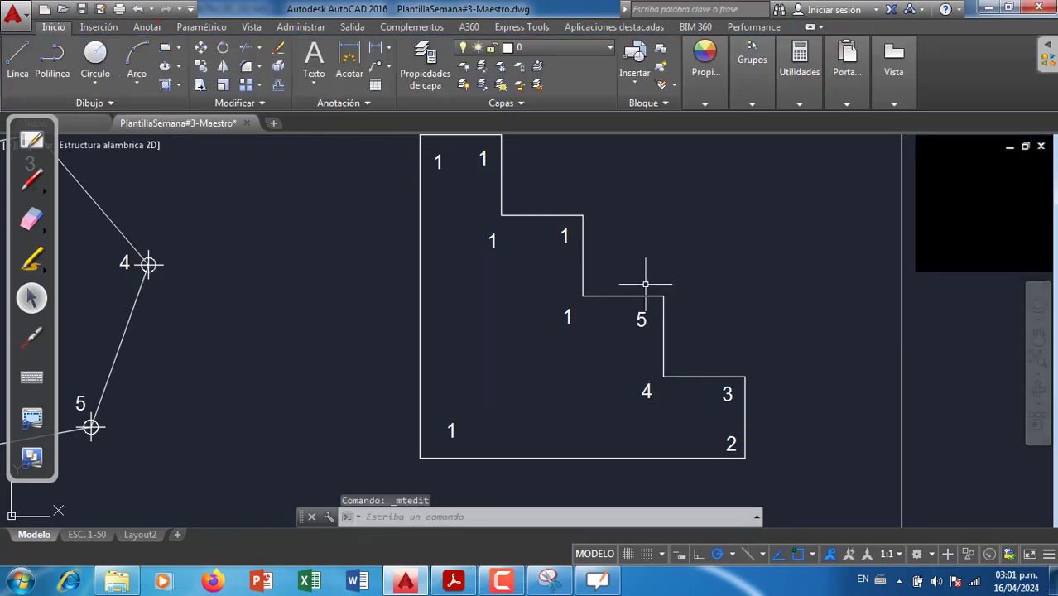
- Change the labels at the inner and outer corners of the third step from the base to 6 and 7
{"action": "left_click", "coordinate": [568, 316]}
{"action": "double_click", "coordinate": [577, 322]}
{"action": "type", "text": "6"}
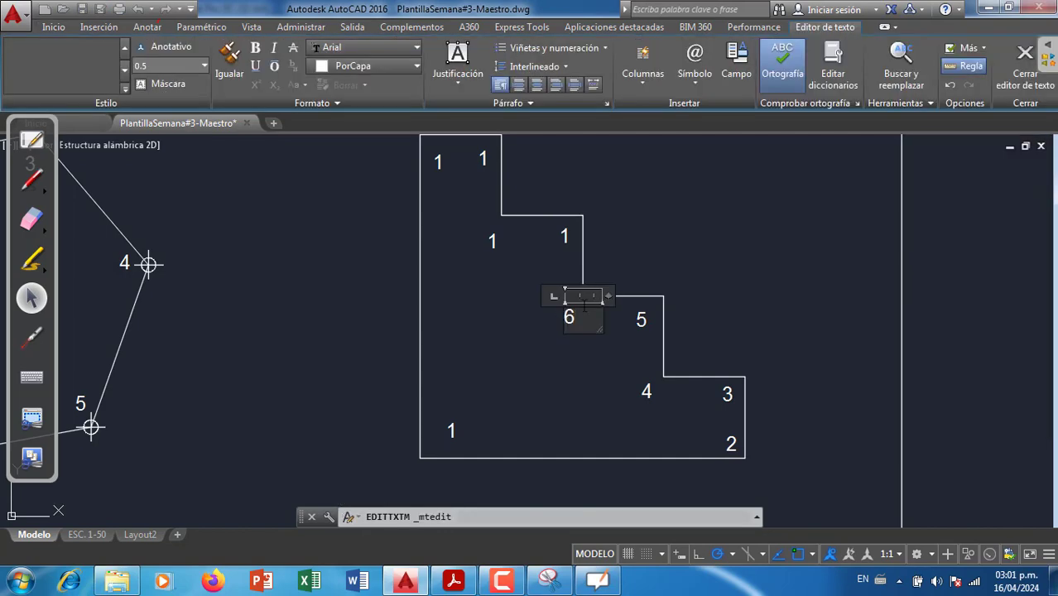
{"action": "left_click", "coordinate": [566, 237]}
{"action": "left_click", "coordinate": [565, 236]}
{"action": "double_click", "coordinate": [564, 236]}
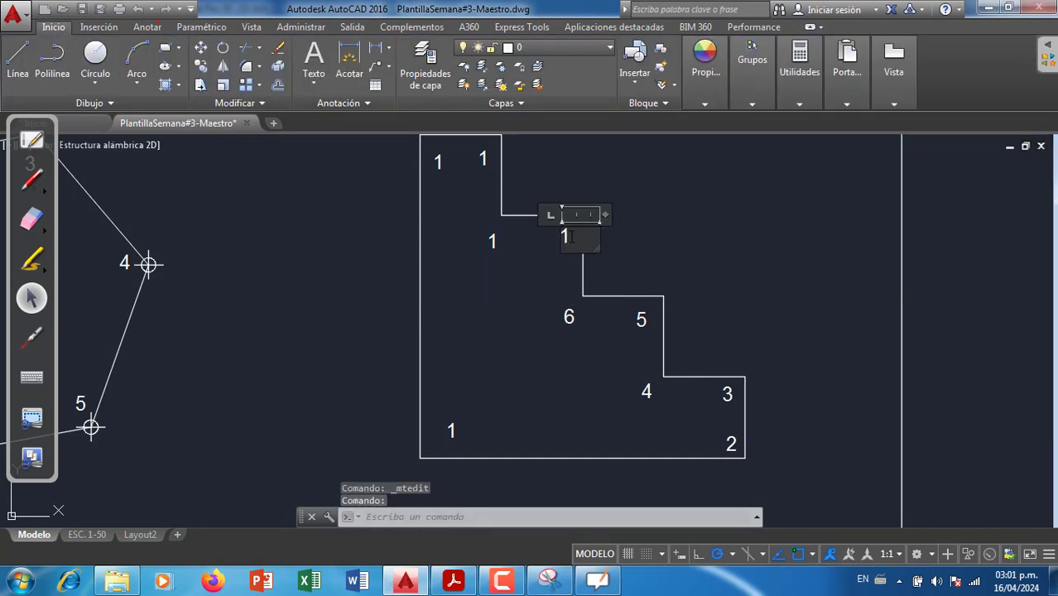
{"action": "type", "text": "7"}
{"action": "left_click", "coordinate": [668, 229]}
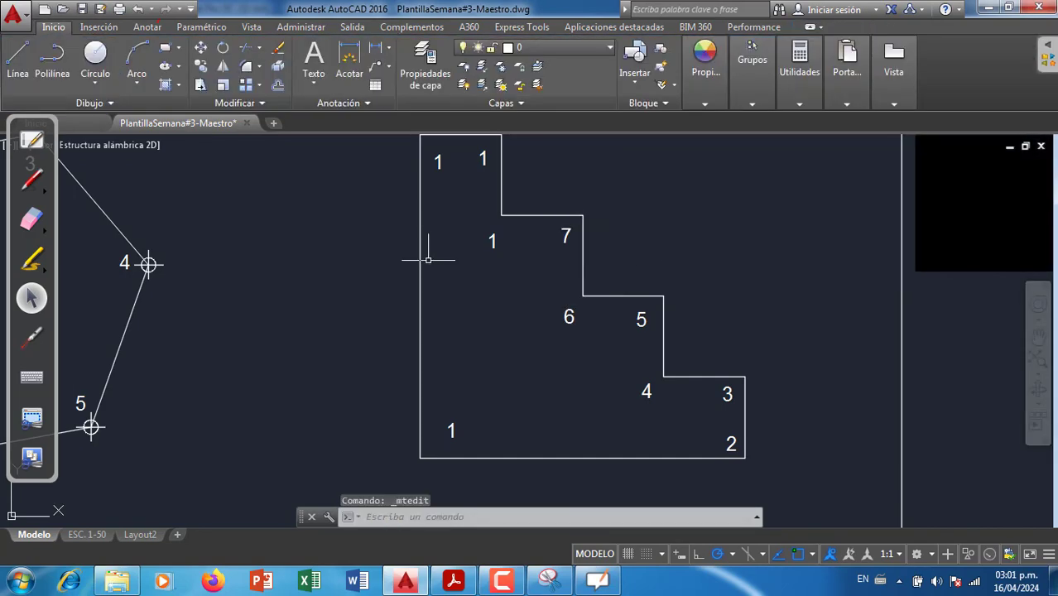
- Change the label at the uppermost inner corner to 8 and the one at the figure's top-right vertex to 9
{"action": "double_click", "coordinate": [491, 240]}
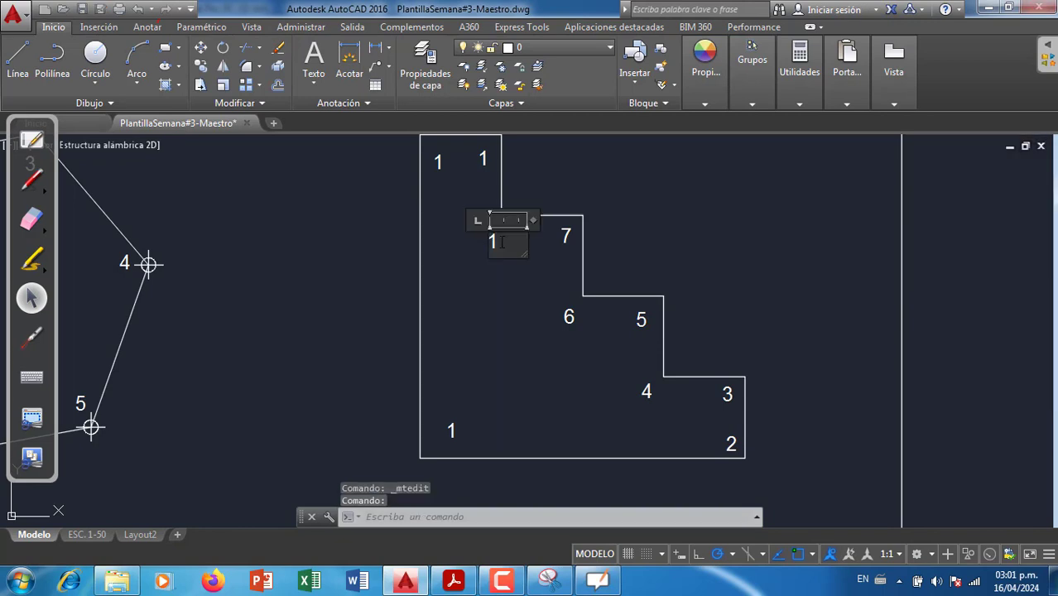
{"action": "type", "text": "8"}
{"action": "left_click", "coordinate": [560, 179]}
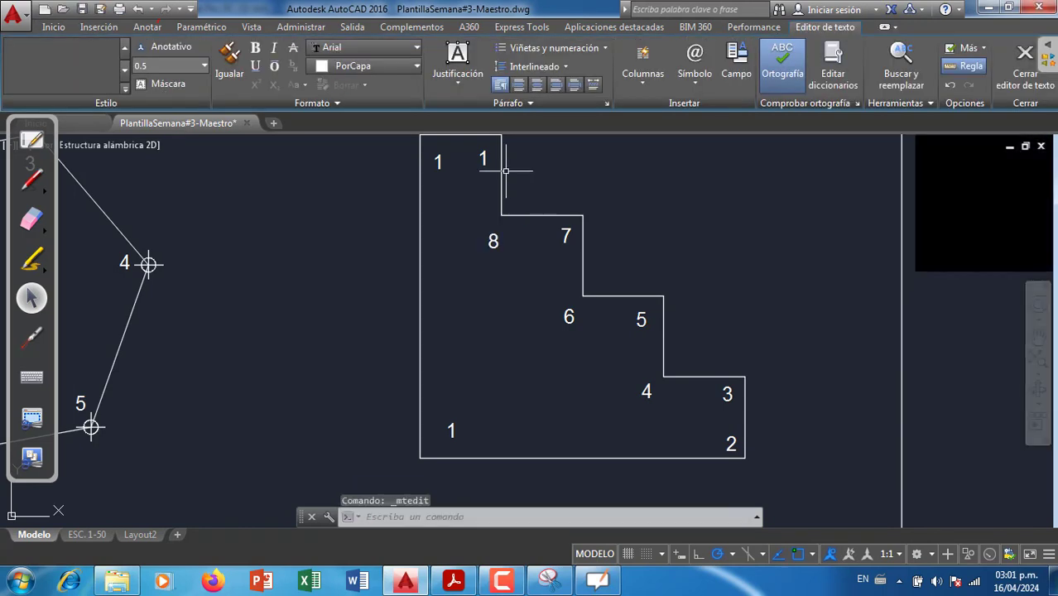
{"action": "left_click", "coordinate": [482, 158]}
{"action": "double_click", "coordinate": [487, 159]}
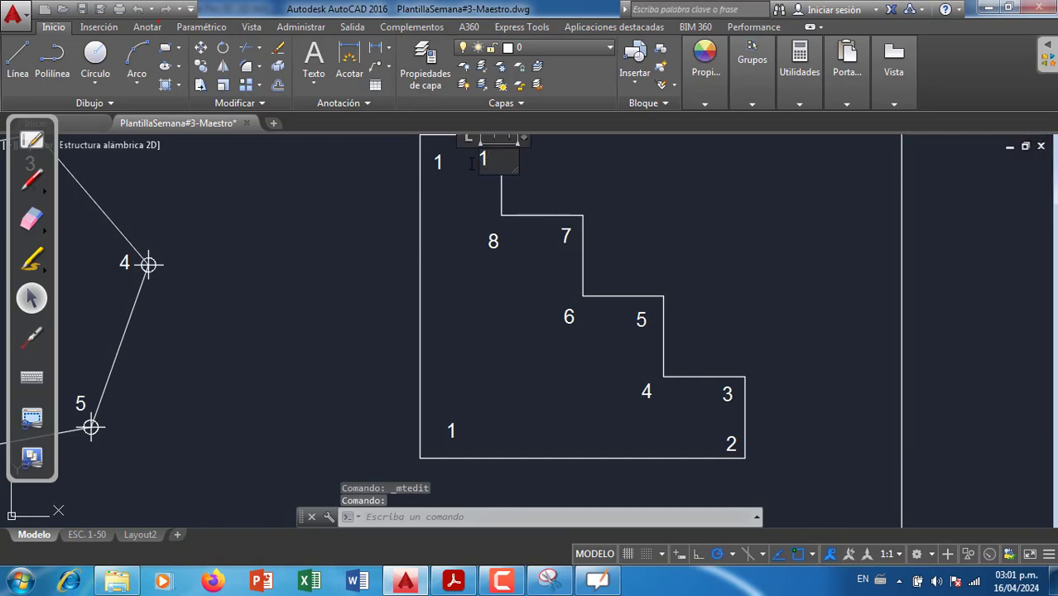
{"action": "type", "text": "9"}
{"action": "left_click", "coordinate": [454, 156]}
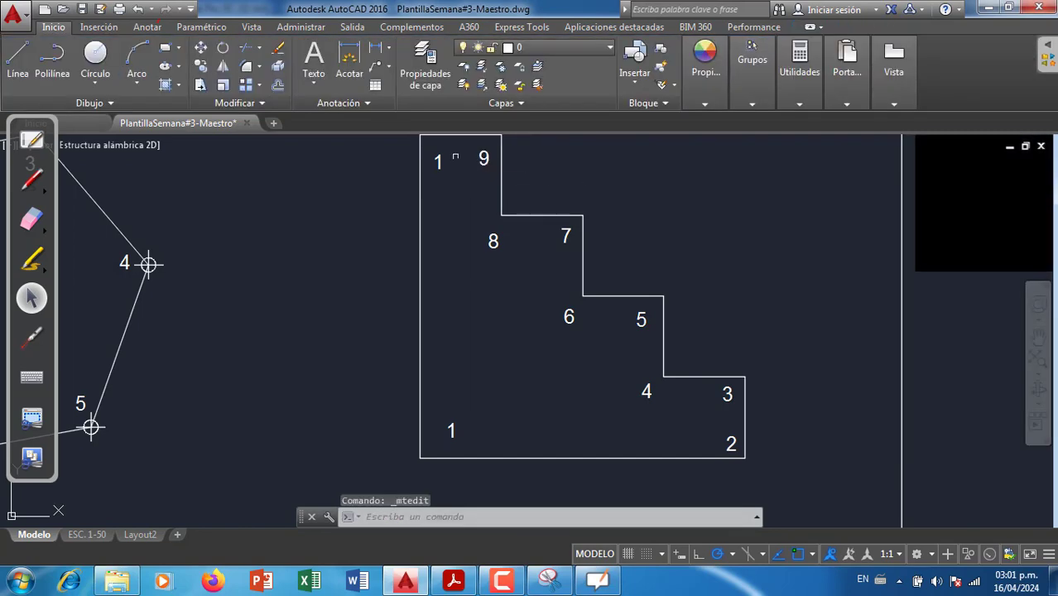
- Change the remaining copied label at the figure's top-left vertex to 10
{"action": "left_click", "coordinate": [440, 159]}
{"action": "double_click", "coordinate": [440, 161]}
{"action": "type", "text": "10"}
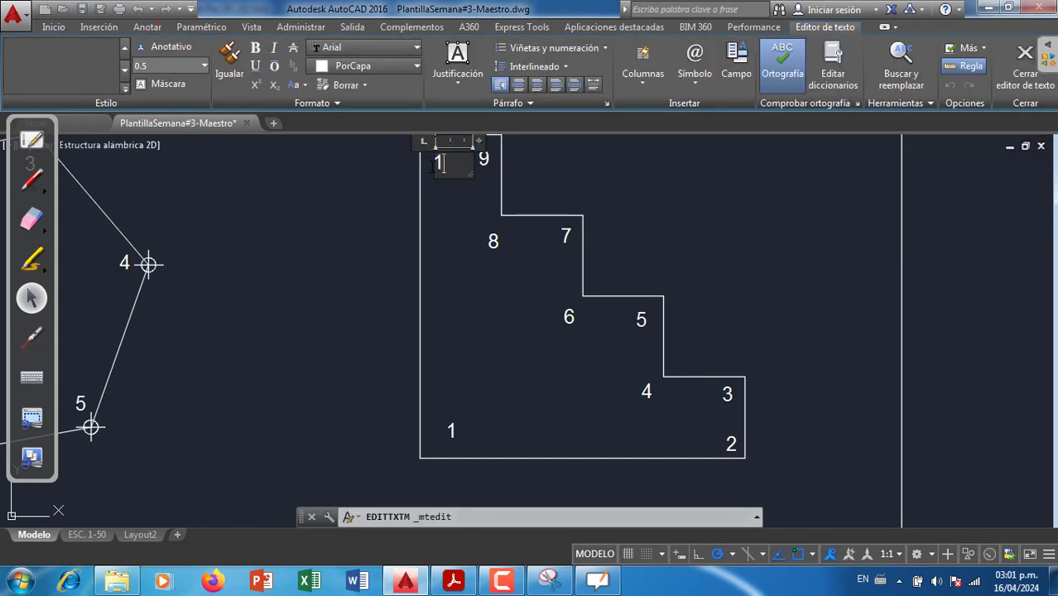
{"action": "left_click", "coordinate": [598, 188]}
{"action": "middle_click_drag", "start_coordinate": [552, 259], "coordinate": [569, 283]}
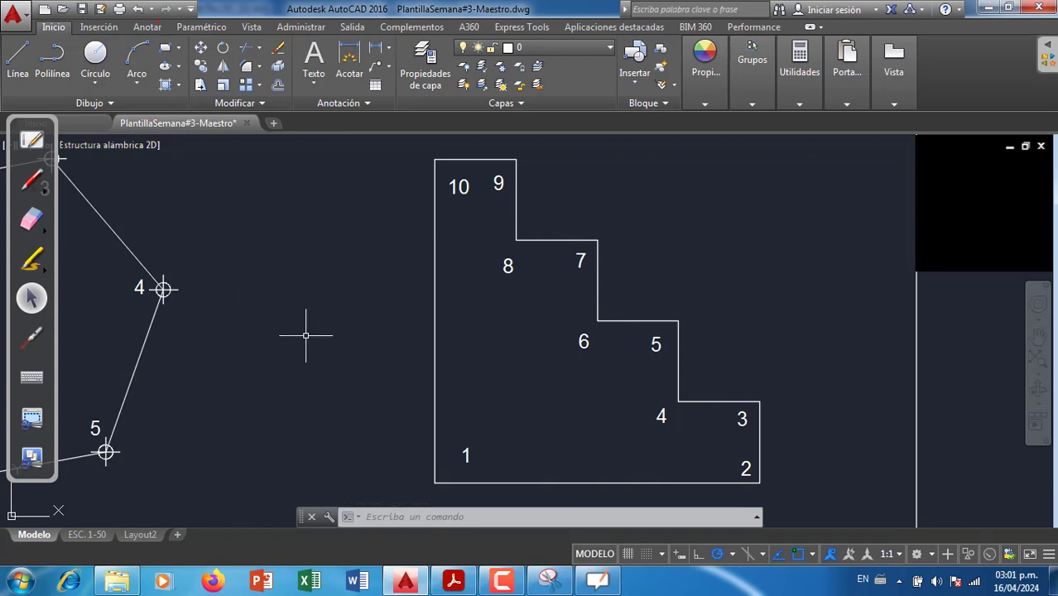
- Check the vertex markers in the PDF work guide, marking near vertex 9 temporarily in red, and return to AutoCAD
{"action": "left_click", "coordinate": [454, 581]}
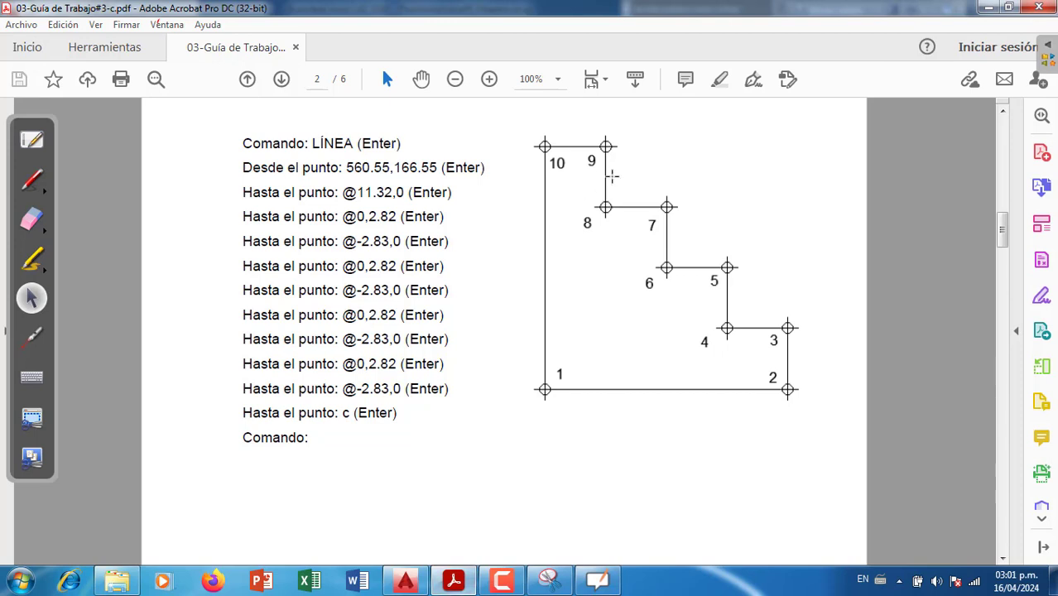
{"action": "left_click", "coordinate": [33, 179]}
{"action": "mouse_move", "coordinate": [610, 127]}
{"action": "left_mouse_down"}
{"action": "mouse_move", "coordinate": [629, 153]}
{"action": "mouse_move", "coordinate": [717, 130]}
{"action": "left_mouse_up"}
{"action": "left_click", "coordinate": [31, 218]}
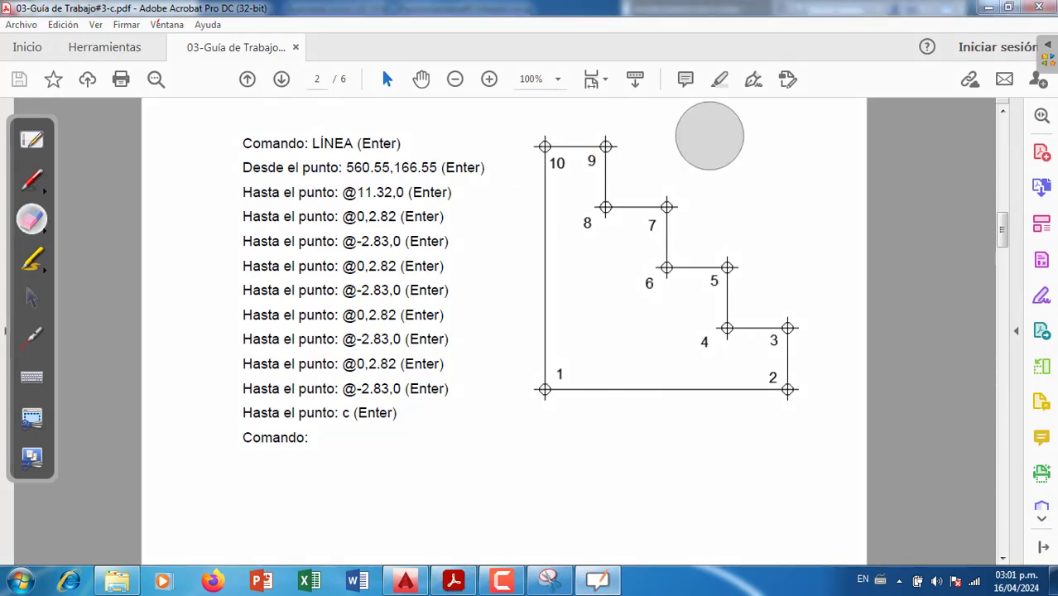
{"action": "left_click", "coordinate": [31, 298]}
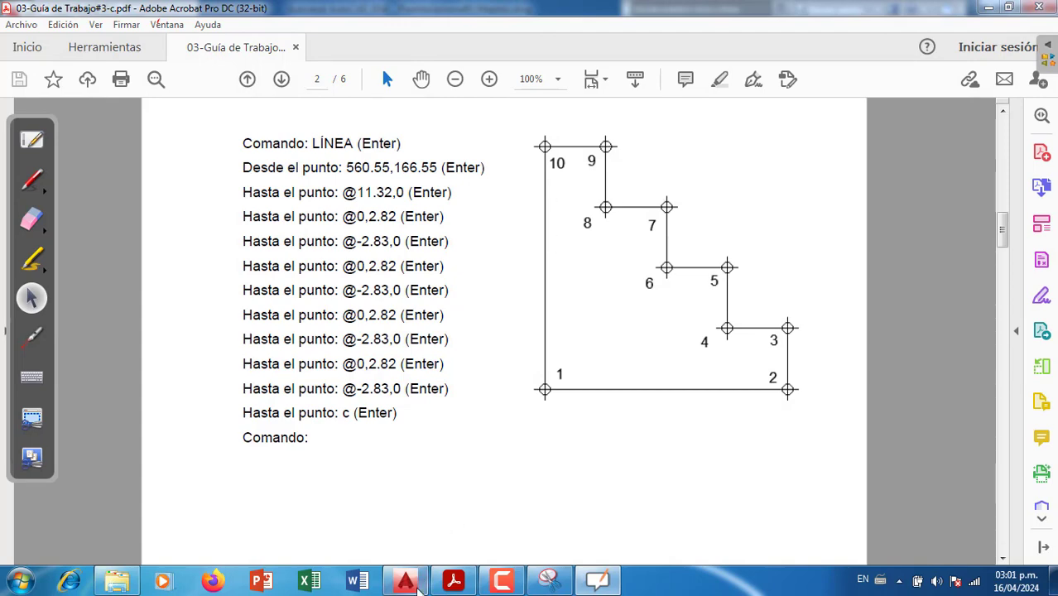
{"action": "left_click", "coordinate": [418, 586]}
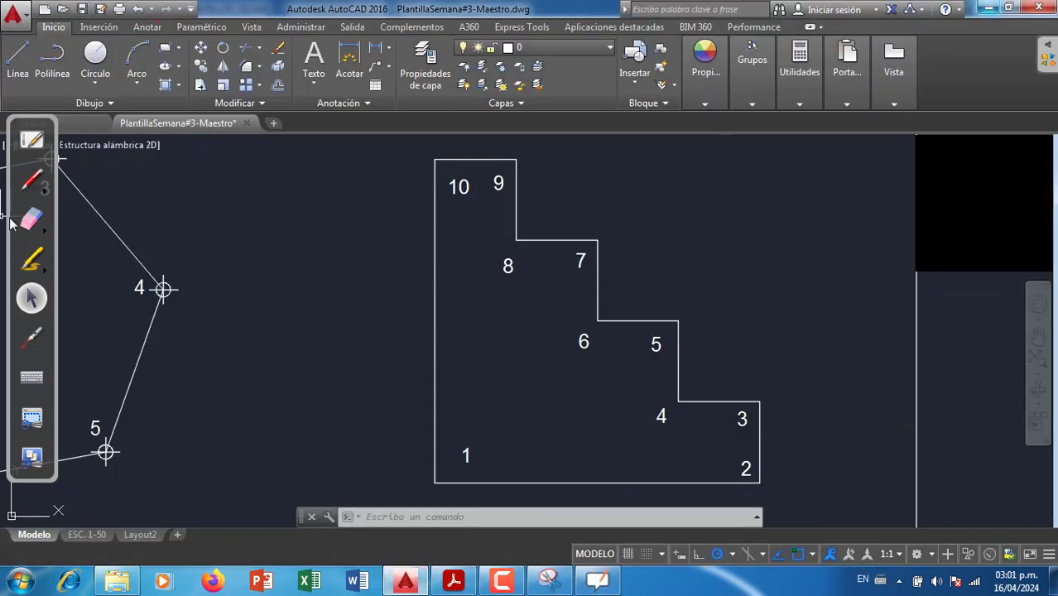
{"action": "left_click", "coordinate": [31, 187]}
{"action": "left_click_drag", "start_coordinate": [753, 51], "coordinate": [821, 109]}
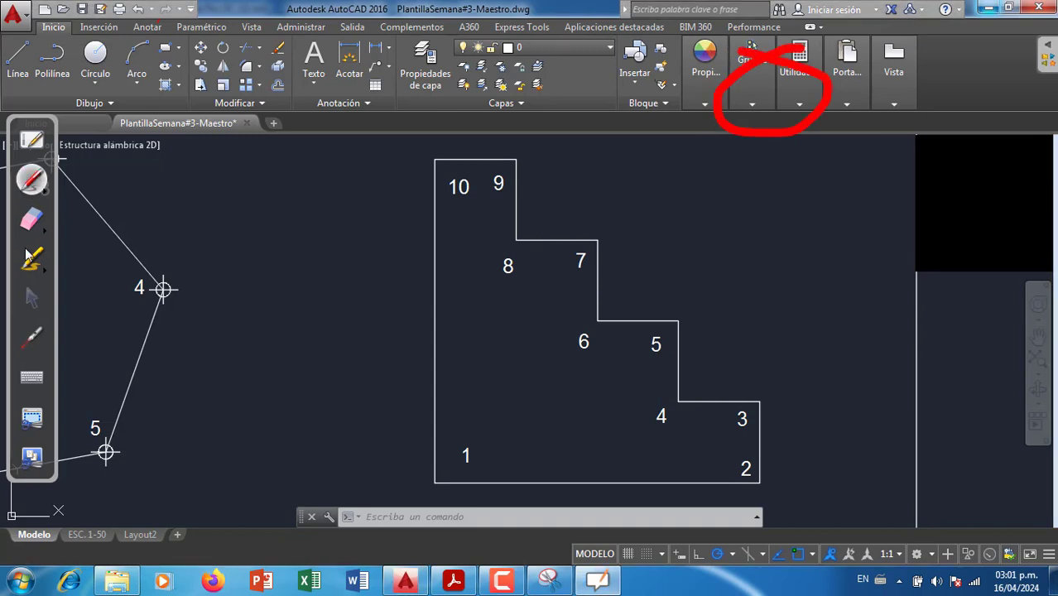
{"action": "left_click", "coordinate": [31, 219]}
{"action": "left_click", "coordinate": [788, 74]}
{"action": "left_click", "coordinate": [32, 298]}
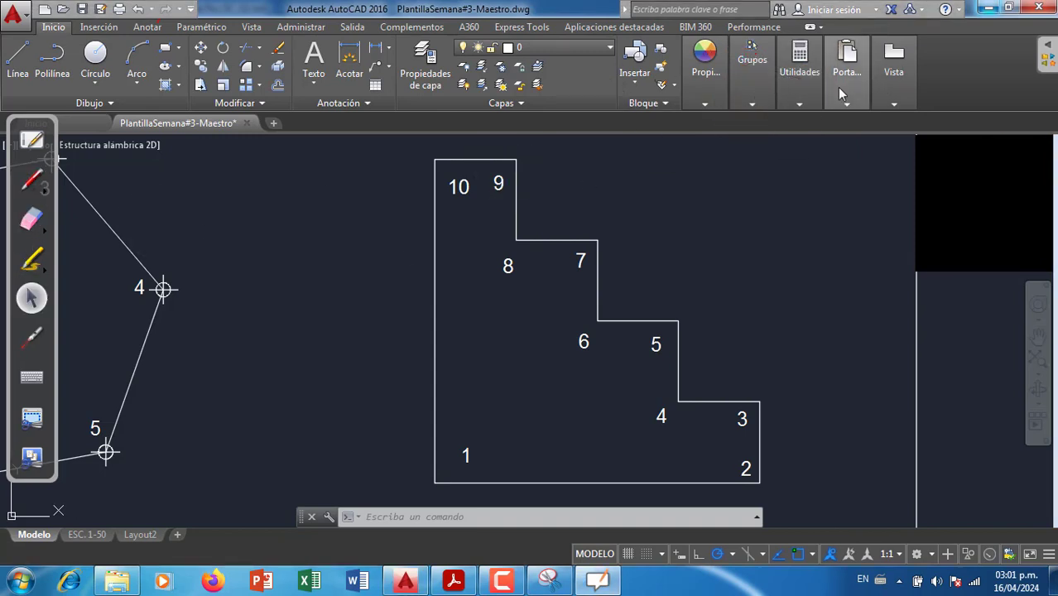
- Review the point style's symbol, size and absolute-units option, marking them temporarily in red, and accept the settings
{"action": "left_click", "coordinate": [800, 104]}
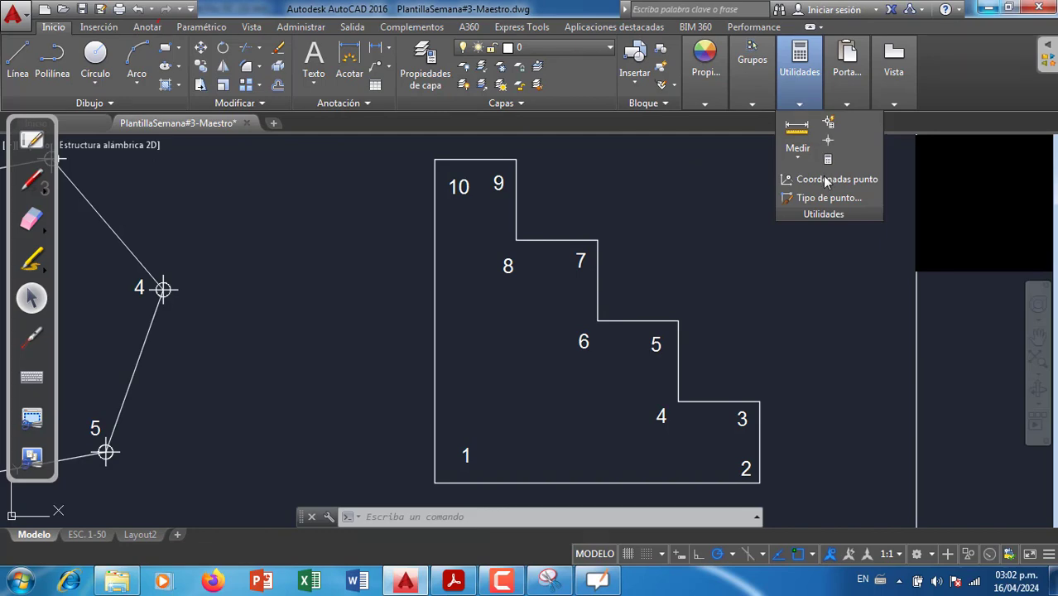
{"action": "left_click", "coordinate": [828, 198]}
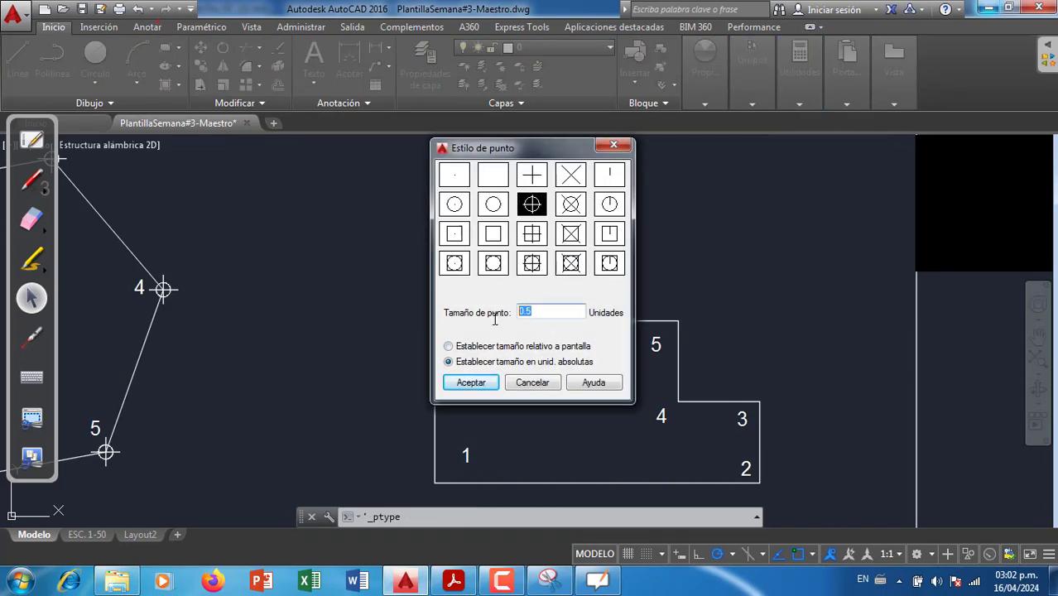
{"action": "left_click", "coordinate": [32, 180]}
{"action": "left_click_drag", "start_coordinate": [512, 283], "coordinate": [501, 280]}
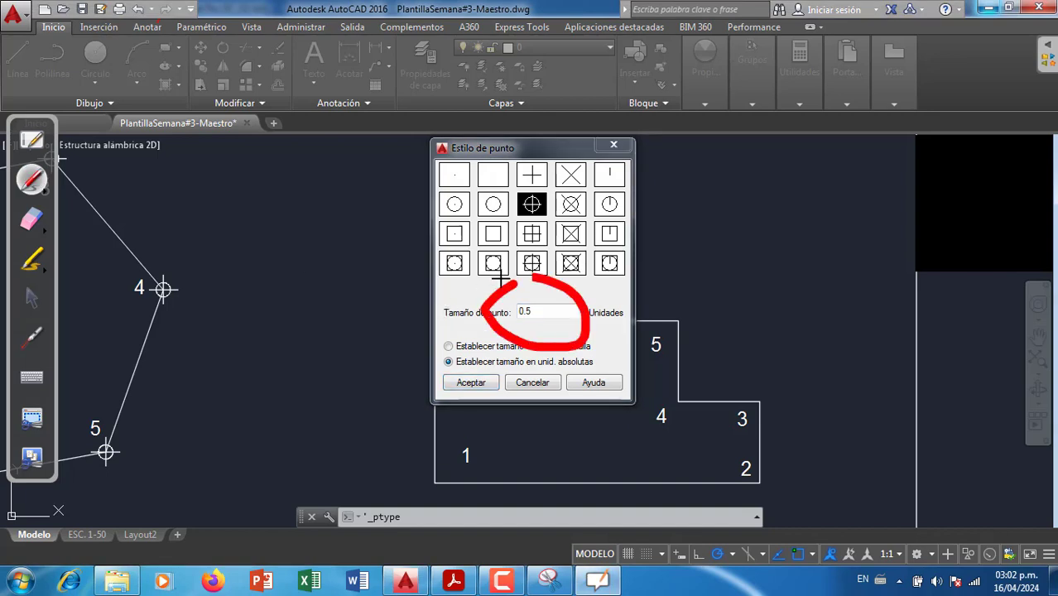
{"action": "left_click_drag", "start_coordinate": [312, 383], "coordinate": [445, 362]}
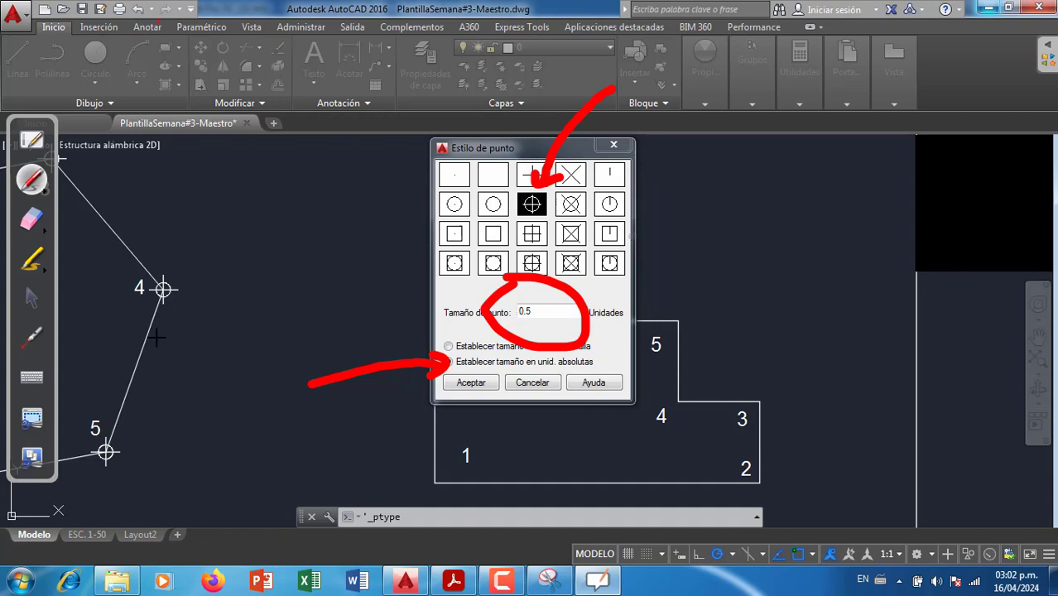
{"action": "left_click", "coordinate": [31, 219]}
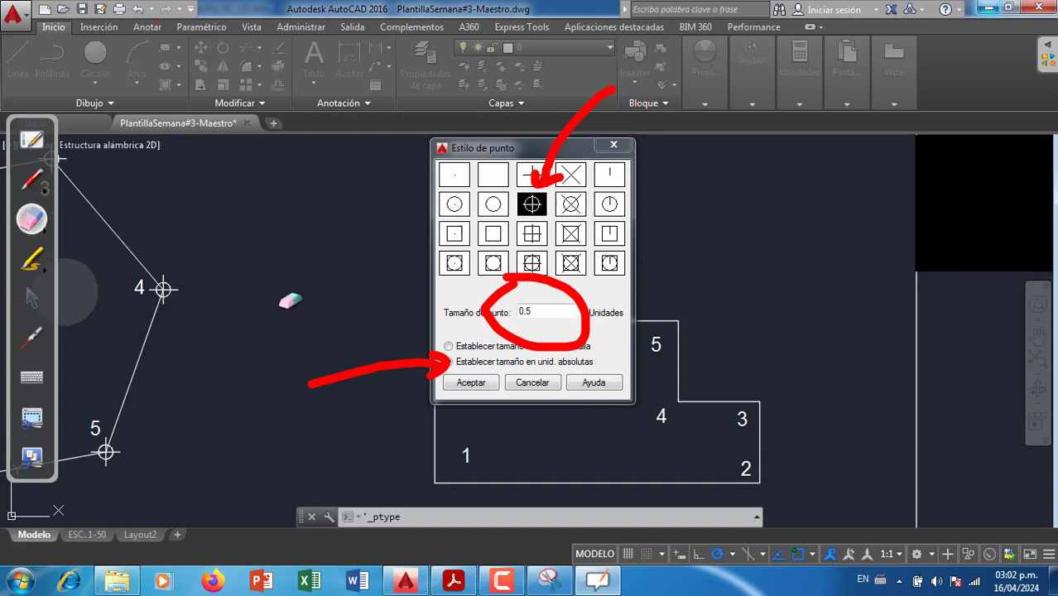
{"action": "mouse_move", "coordinate": [629, 50]}
{"action": "left_mouse_down"}
{"action": "mouse_move", "coordinate": [513, 282]}
{"action": "mouse_move", "coordinate": [414, 409]}
{"action": "mouse_move", "coordinate": [609, 306]}
{"action": "left_mouse_up"}
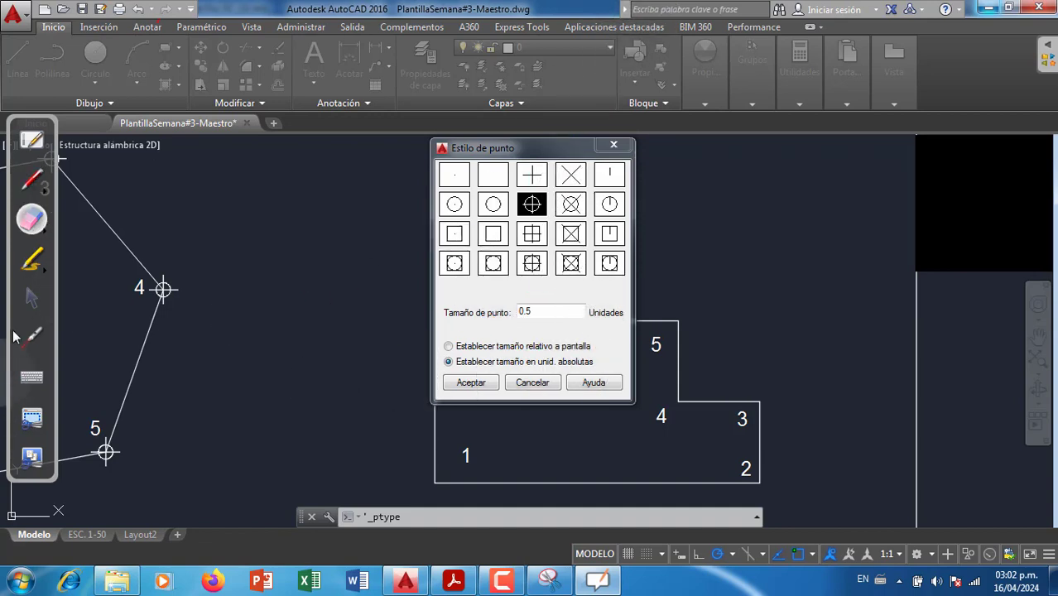
{"action": "left_click", "coordinate": [31, 298]}
{"action": "left_click", "coordinate": [470, 384]}
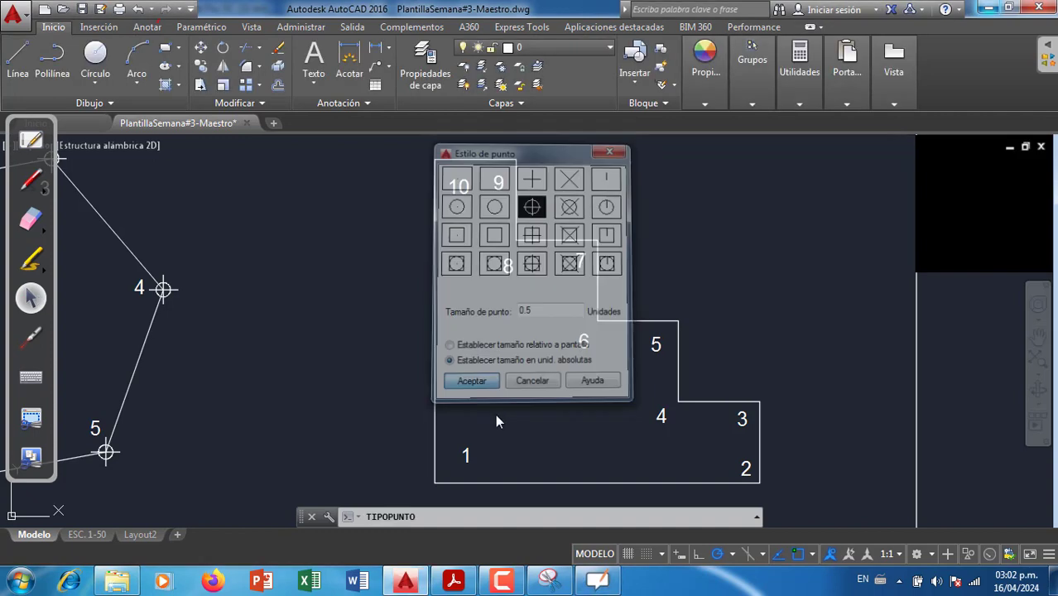
{"action": "left_click", "coordinate": [28, 182]}
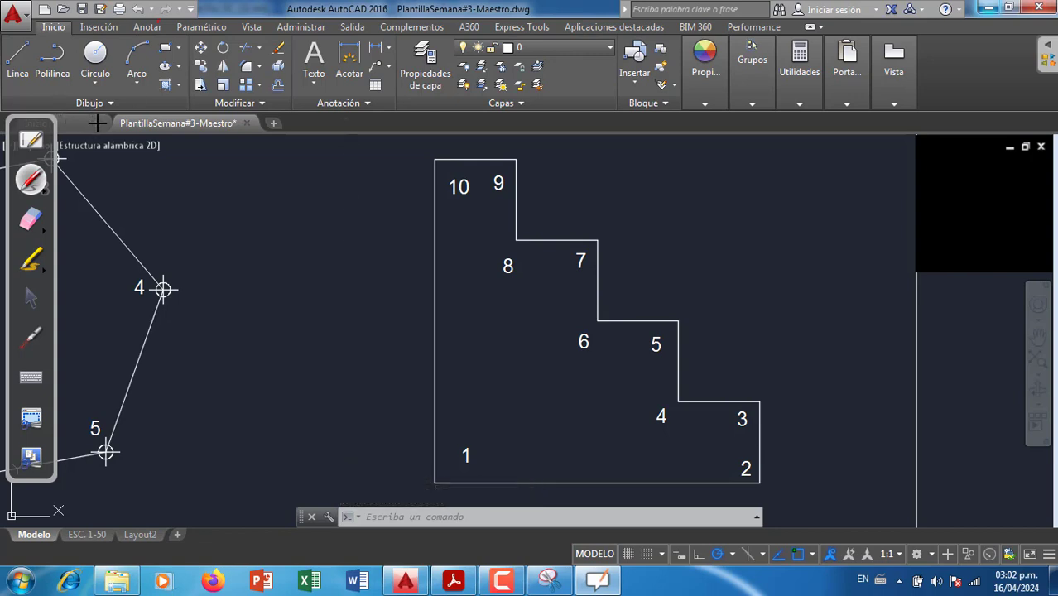
{"action": "left_click_drag", "start_coordinate": [96, 121], "coordinate": [184, 304]}
{"action": "left_click", "coordinate": [34, 218]}
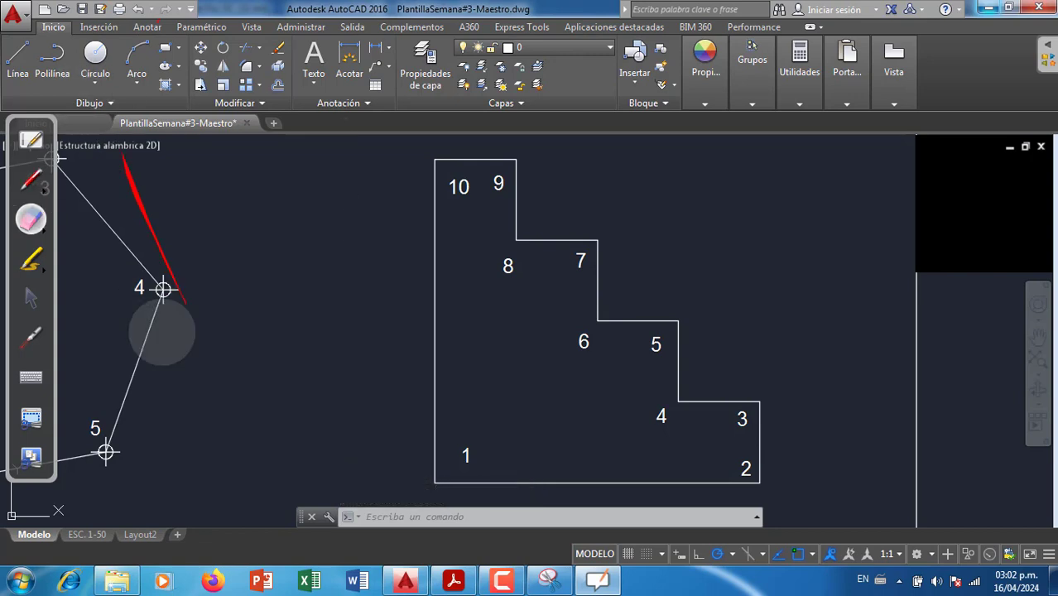
{"action": "left_click", "coordinate": [31, 298]}
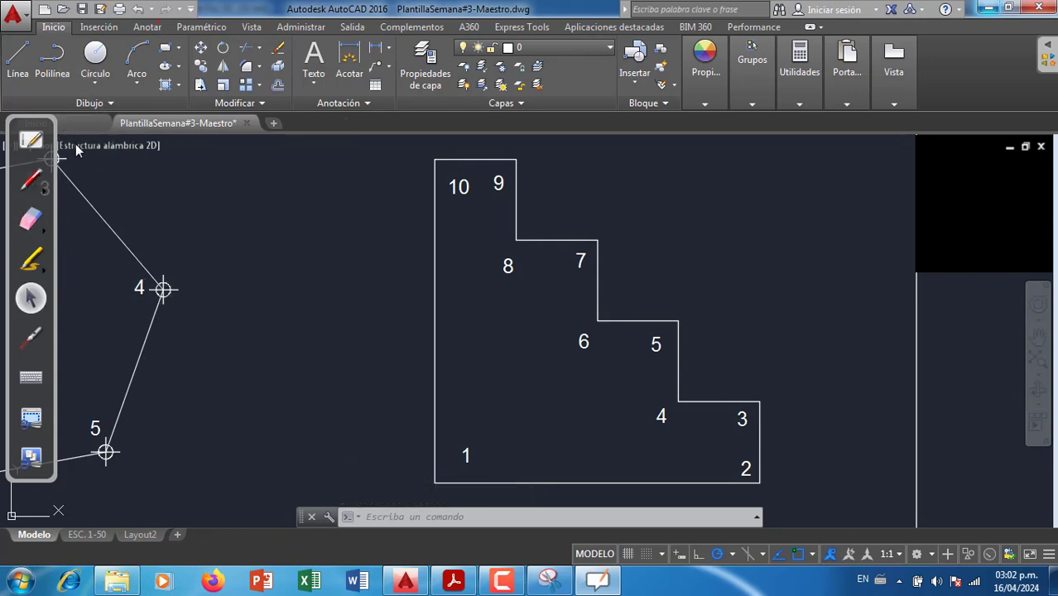
- Place point markers with the multiple points command on vertices 10, 9, 8, 7, 6 and 5 of the stepped figure
{"action": "left_click", "coordinate": [107, 104]}
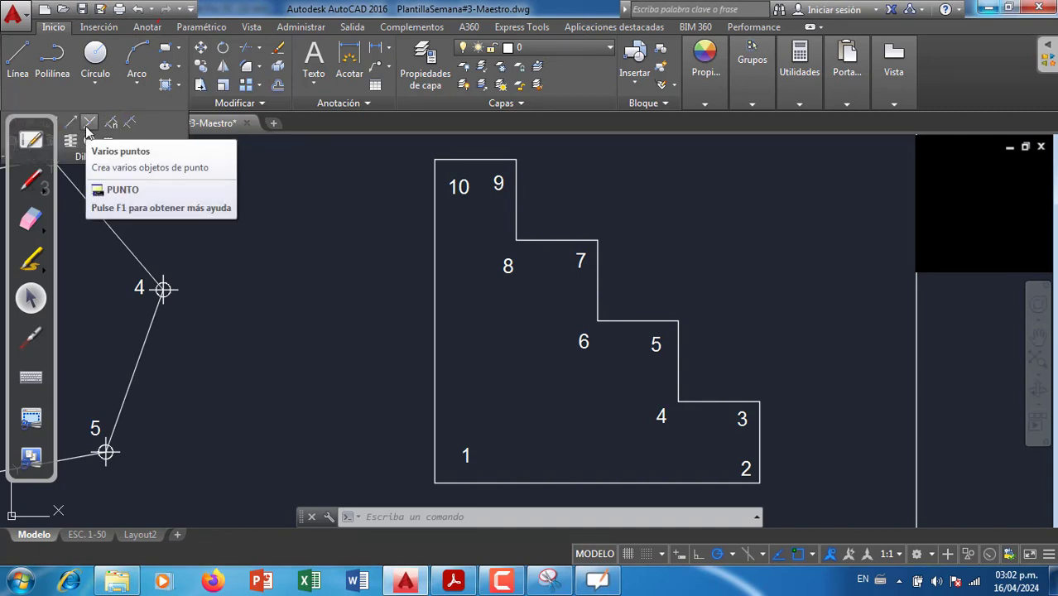
{"action": "left_click", "coordinate": [89, 124]}
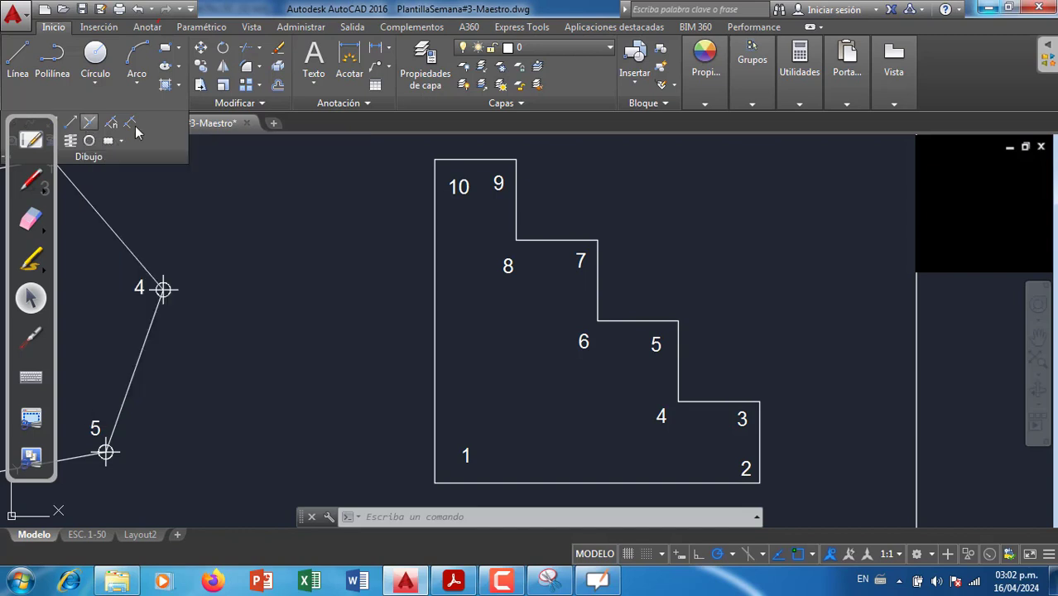
{"action": "left_click", "coordinate": [515, 159]}
{"action": "left_click", "coordinate": [516, 240]}
{"action": "left_click", "coordinate": [596, 240]}
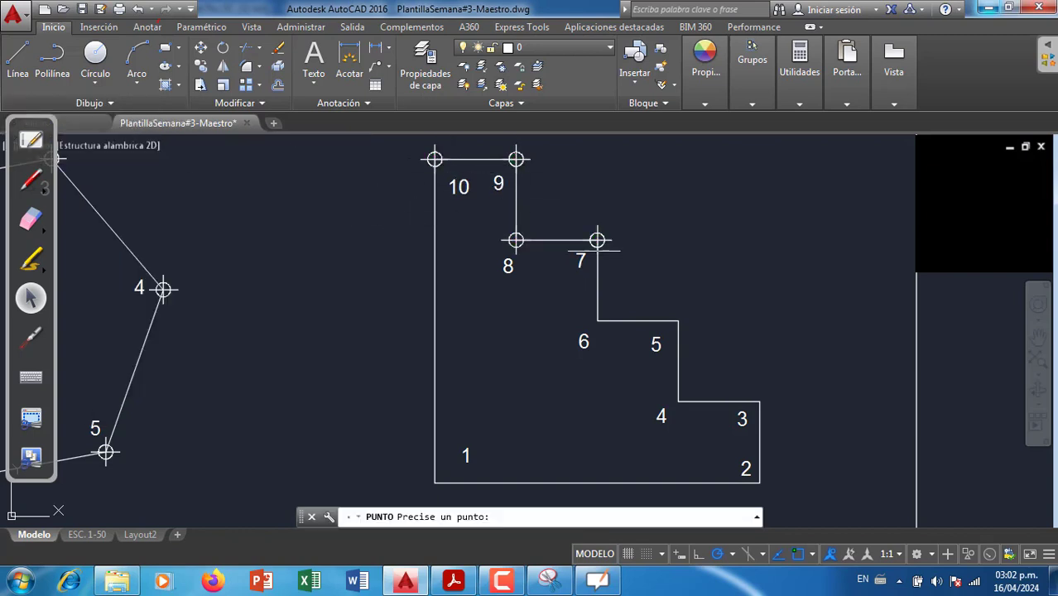
{"action": "left_click", "coordinate": [597, 322]}
{"action": "left_click", "coordinate": [678, 320]}
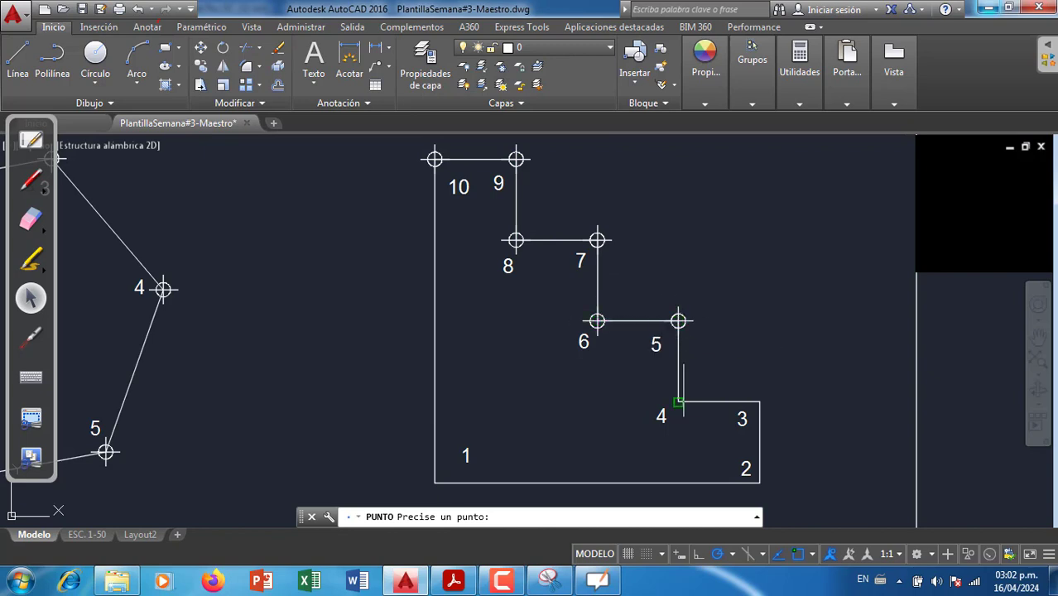
- Add point markers on vertices 4, 3, 2 and 1 of the stepped figure and end the point command
{"action": "left_click", "coordinate": [678, 403]}
{"action": "left_click", "coordinate": [759, 402]}
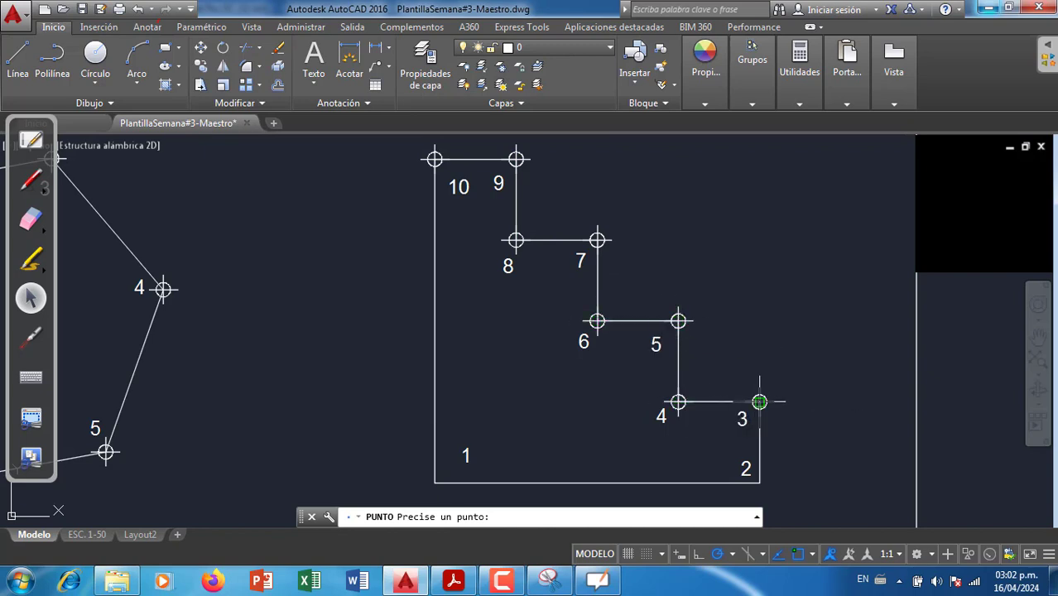
{"action": "left_click", "coordinate": [435, 482]}
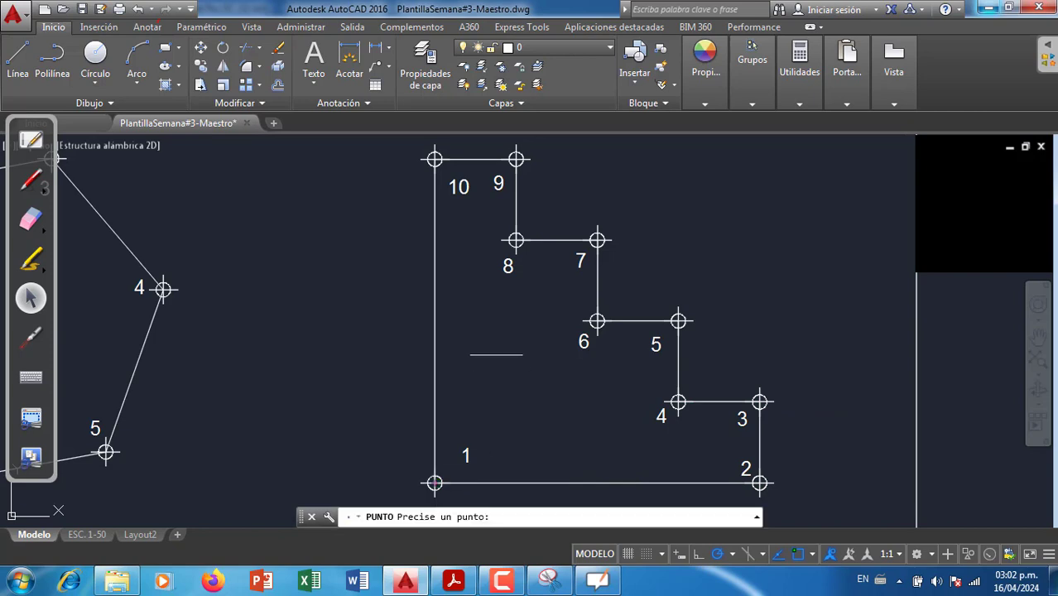
{"action": "key", "text": "Return"}
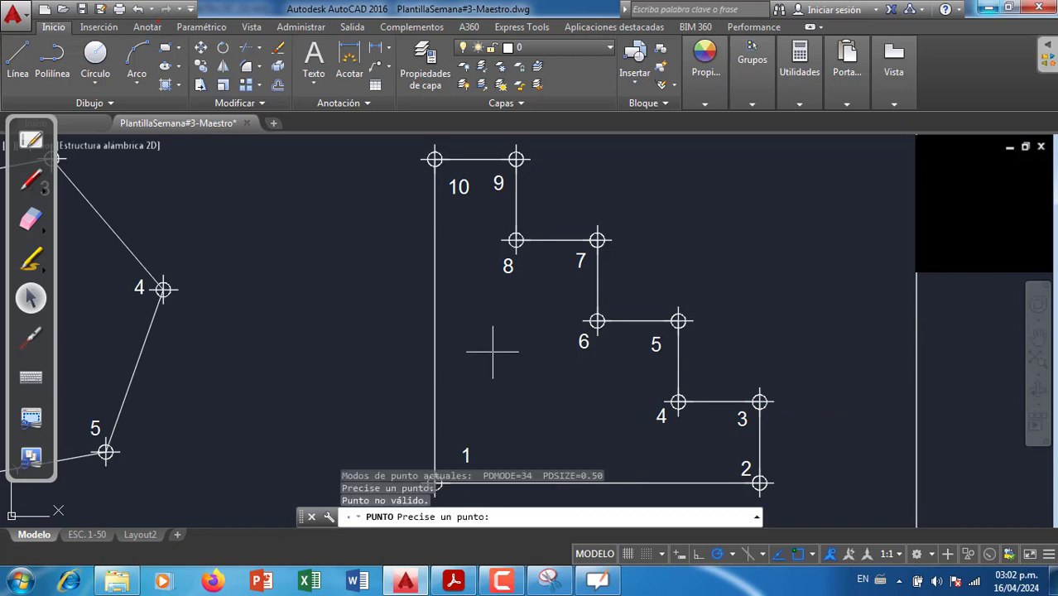
{"action": "key", "text": "Return"}
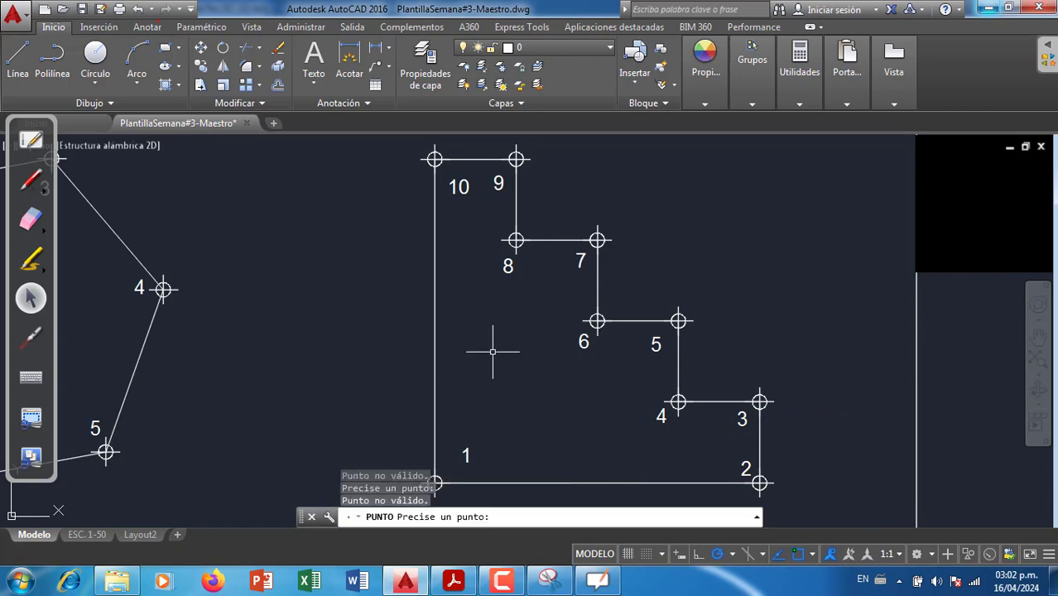
{"action": "key", "text": "Escape"}
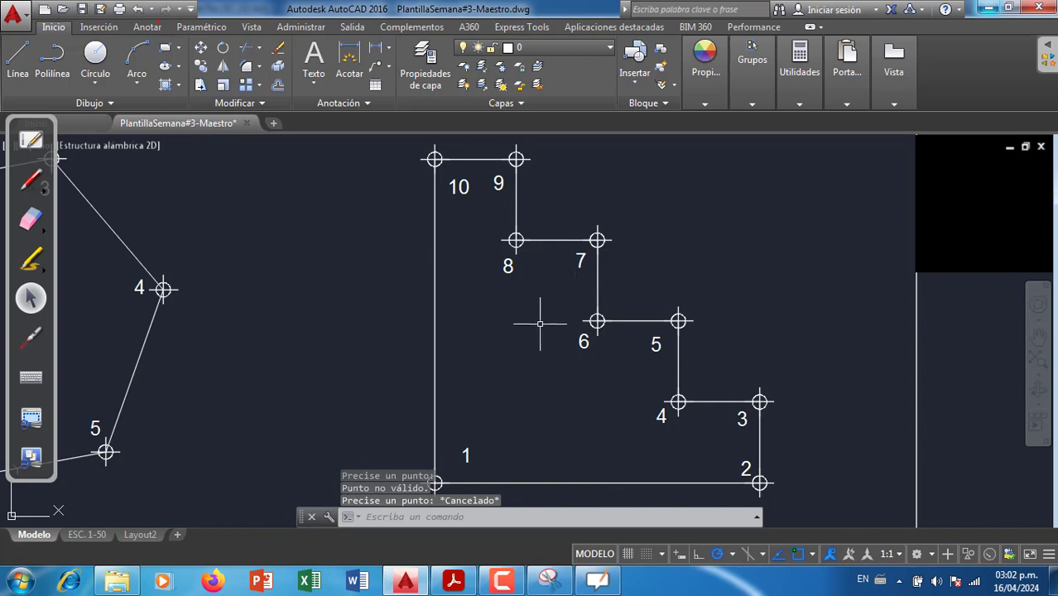
{"action": "mouse_move", "coordinate": [540, 324]}
{"action": "middle_mouse_down"}
{"action": "mouse_move", "coordinate": [565, 310]}
{"action": "mouse_move", "coordinate": [517, 337]}
{"action": "mouse_move", "coordinate": [513, 362]}
{"action": "mouse_move", "coordinate": [513, 352]}
{"action": "middle_mouse_up"}
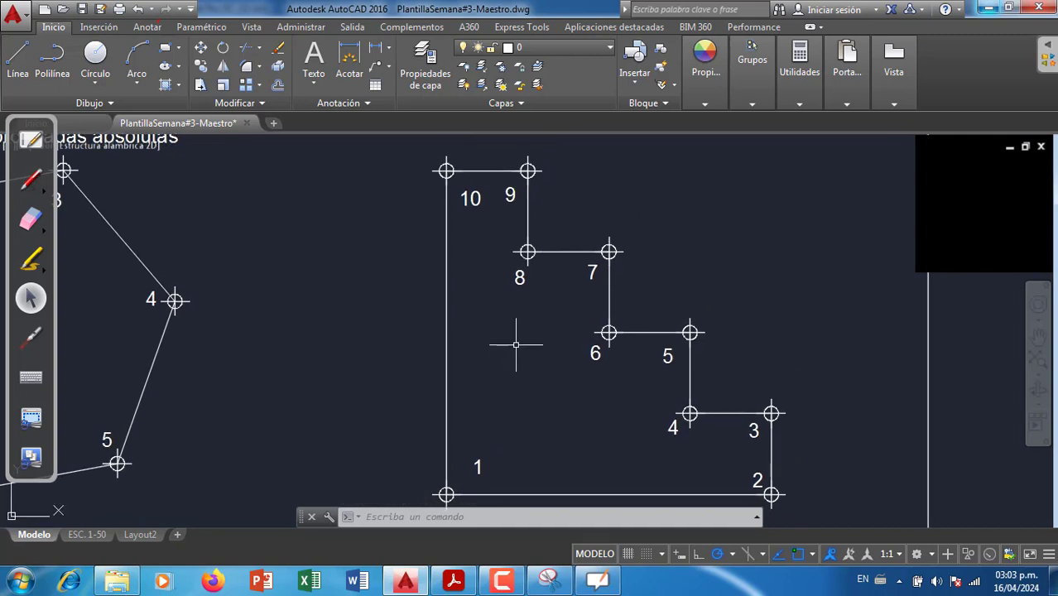